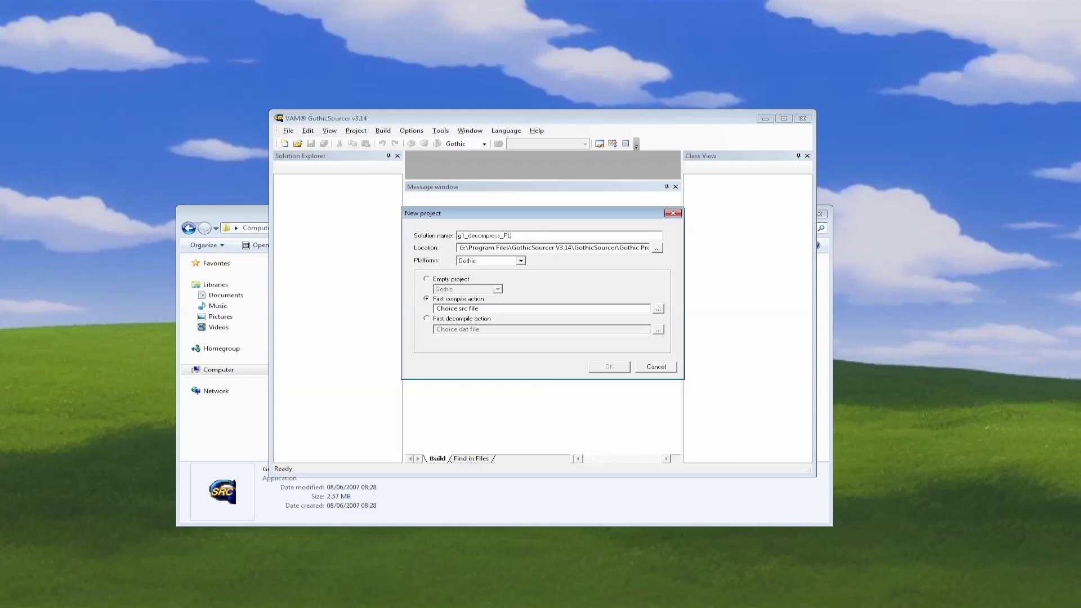
Set the new project's platform to Gothic and choose First decompile action as the project type
{"action": "left_click", "coordinate": [485, 261]}
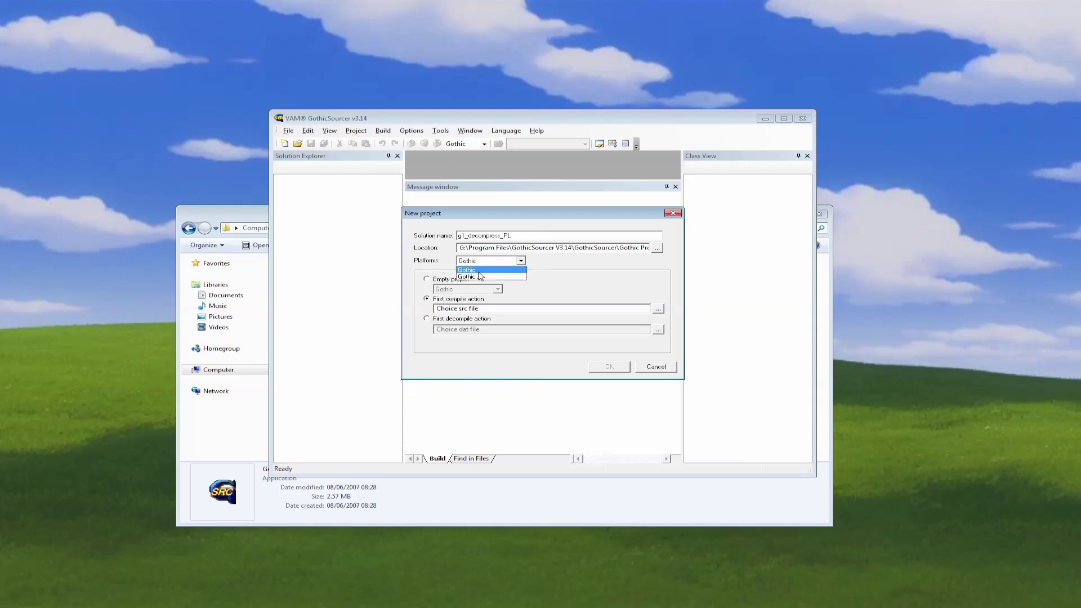
{"action": "left_click", "coordinate": [481, 270]}
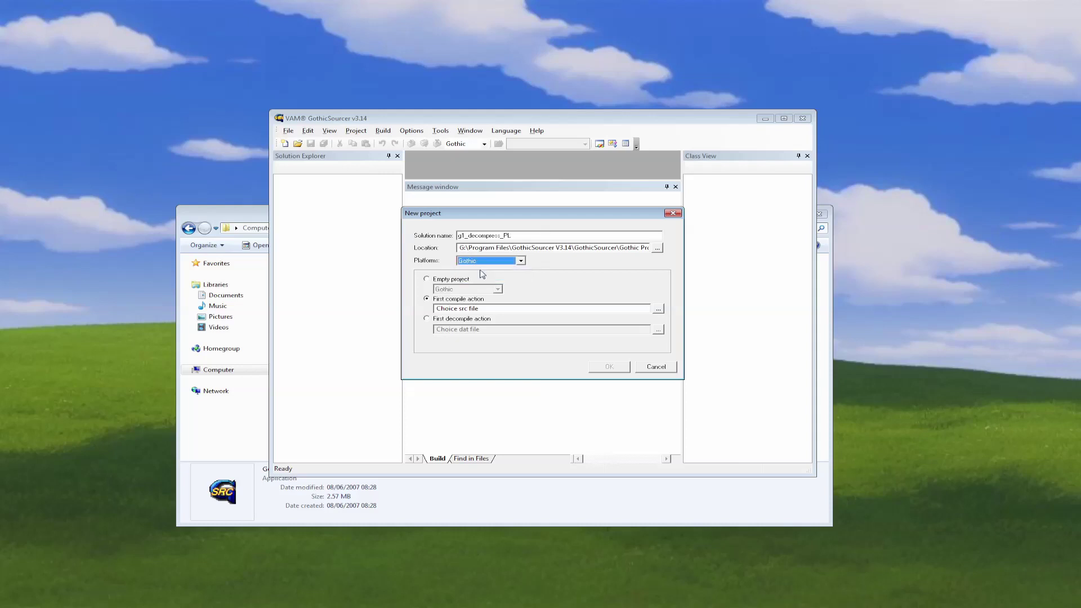
{"action": "left_click", "coordinate": [463, 319]}
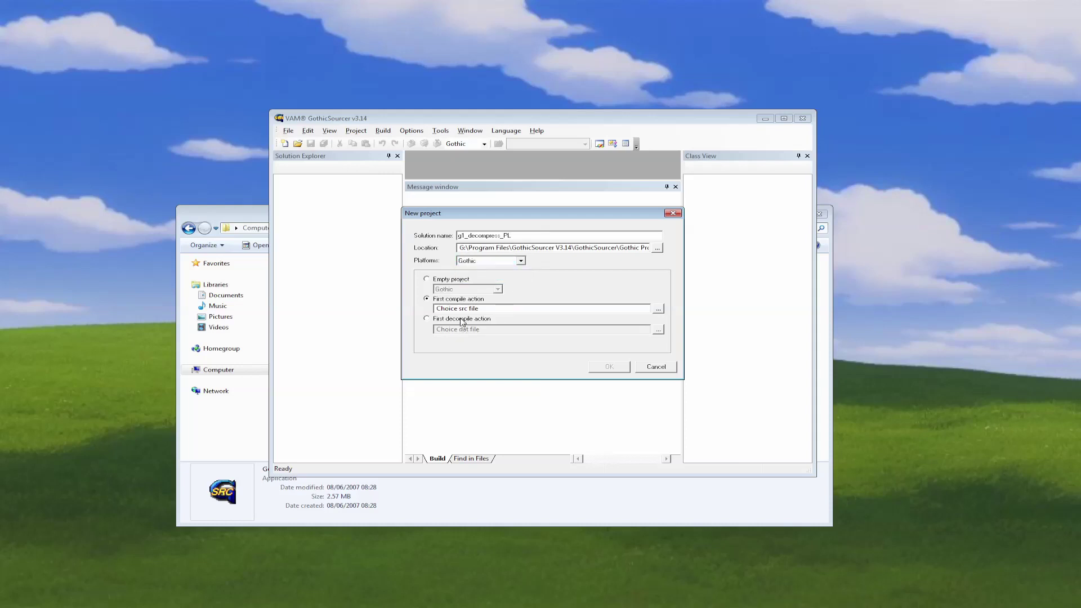
Choose Gothic.dat from Gothic\_Work\Data\Scripts\_Compiled as the file to decompile and create the project
{"action": "left_click", "coordinate": [659, 332]}
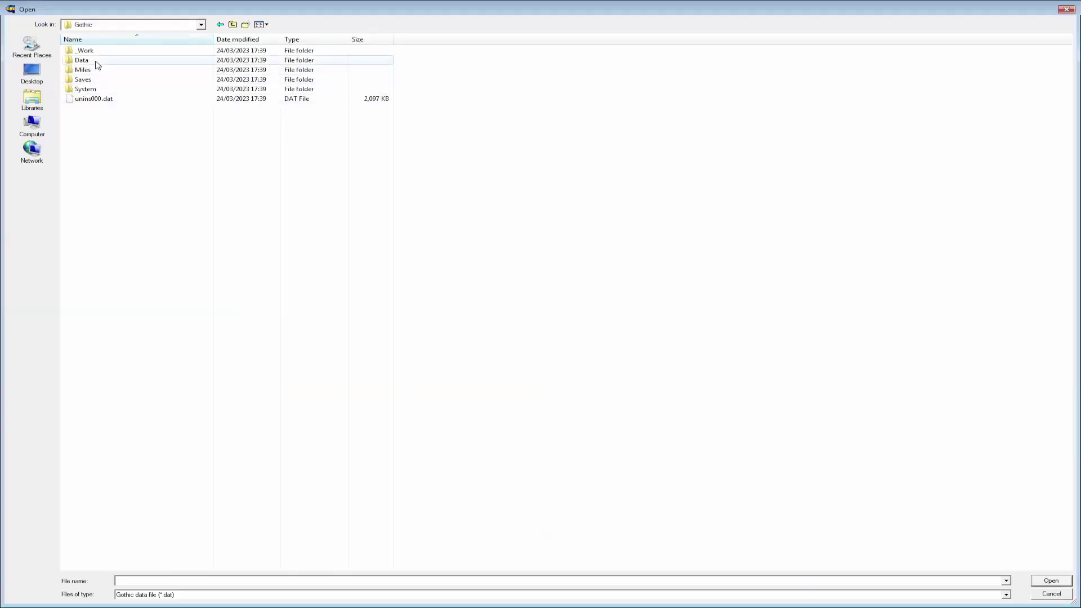
{"action": "double_click", "coordinate": [96, 55]}
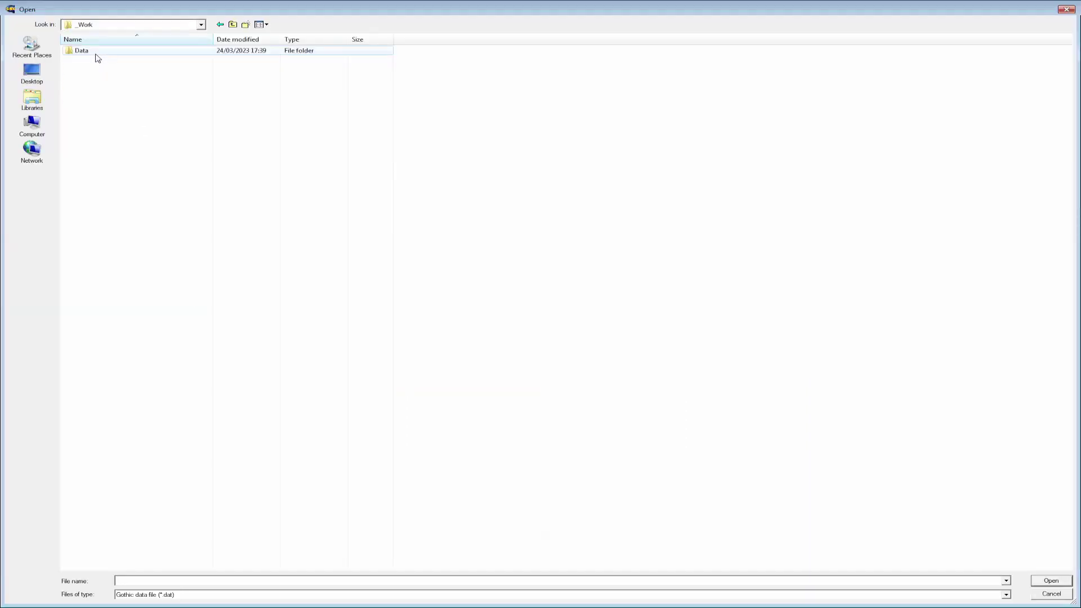
{"action": "double_click", "coordinate": [98, 55]}
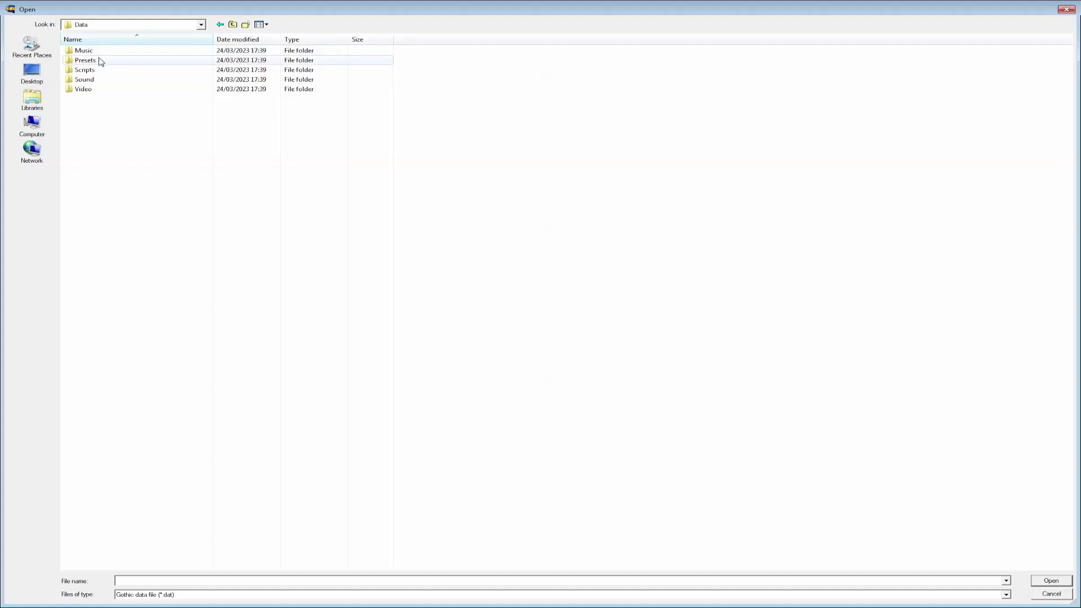
{"action": "double_click", "coordinate": [97, 71]}
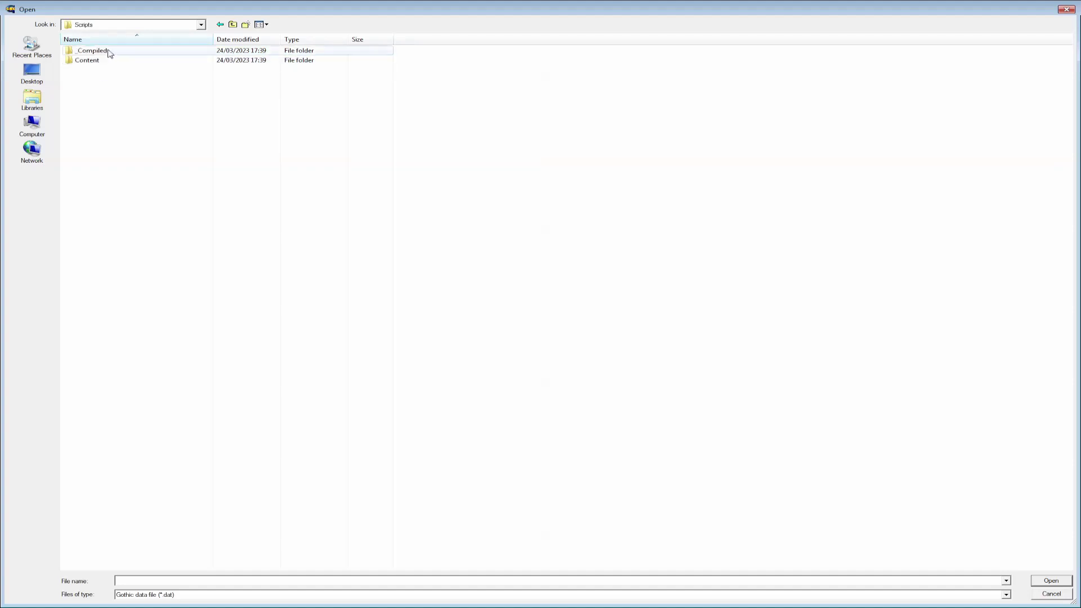
{"action": "double_click", "coordinate": [97, 50]}
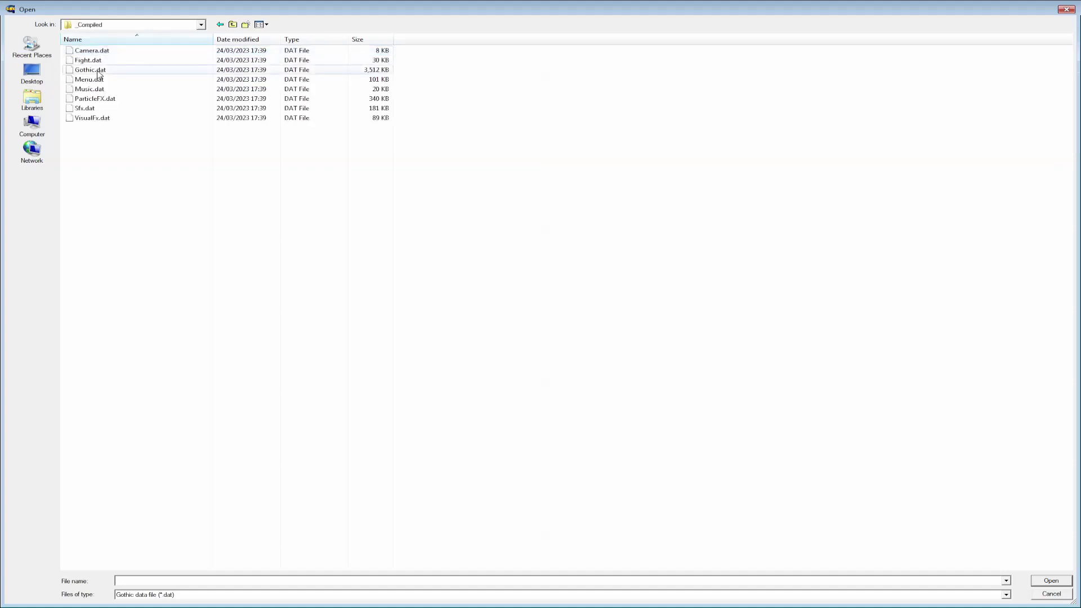
{"action": "left_click", "coordinate": [108, 70]}
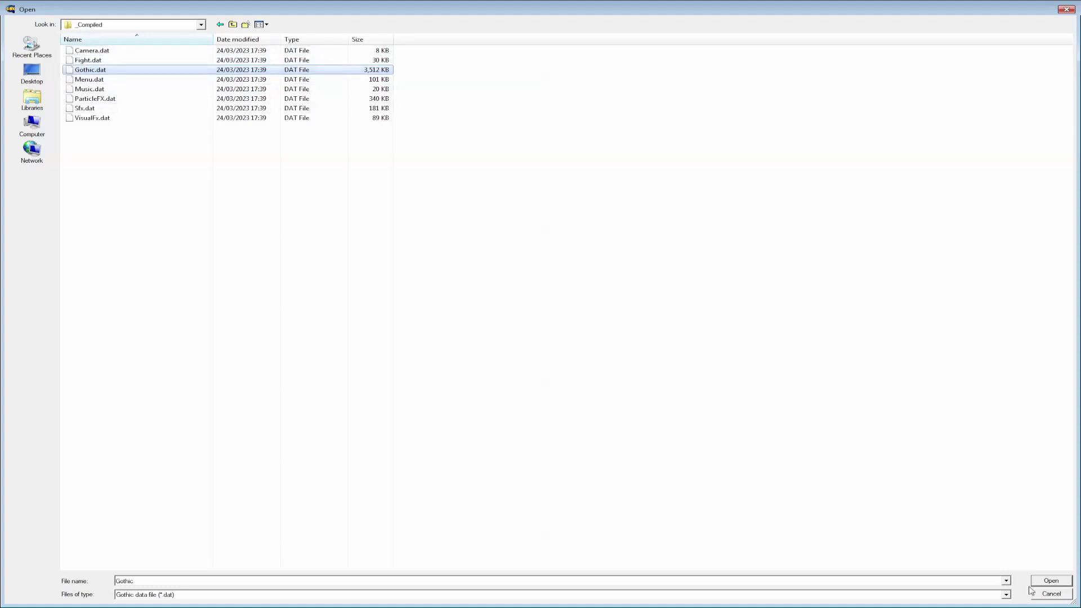
{"action": "left_click", "coordinate": [1050, 582]}
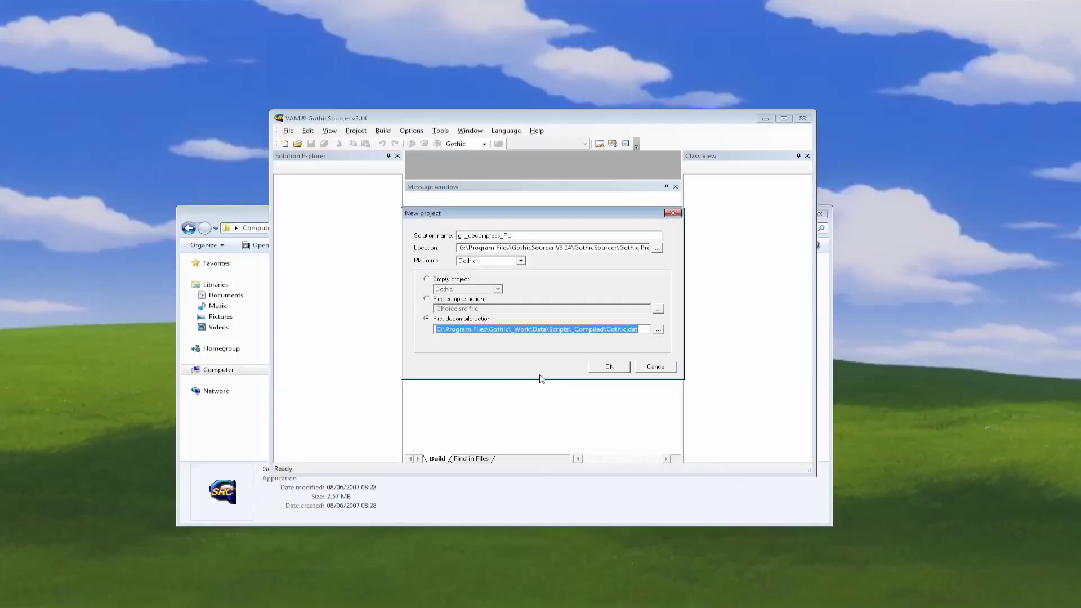
{"action": "left_click", "coordinate": [608, 367]}
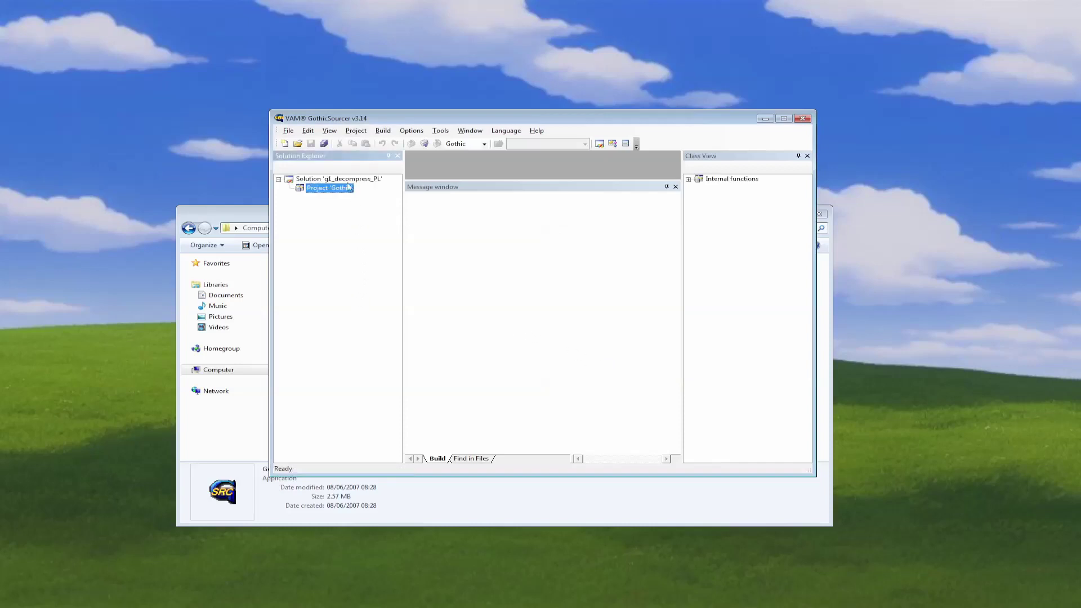
Decompile the Gothic project and expand its Story folder in the solution tree
{"action": "left_click", "coordinate": [388, 136]}
{"action": "left_click", "coordinate": [396, 154]}
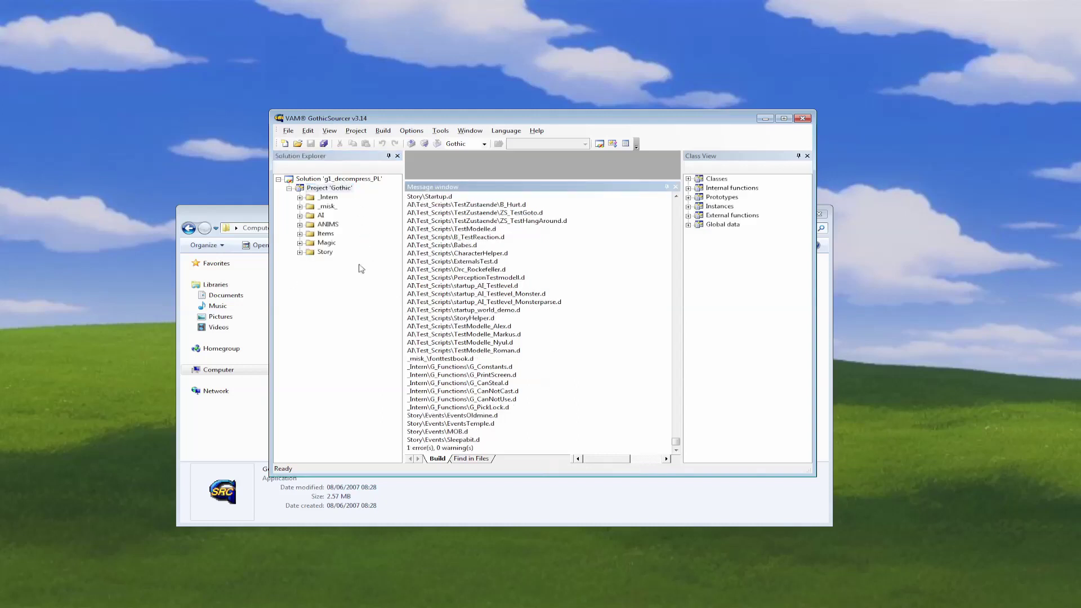
{"action": "left_click", "coordinate": [300, 252]}
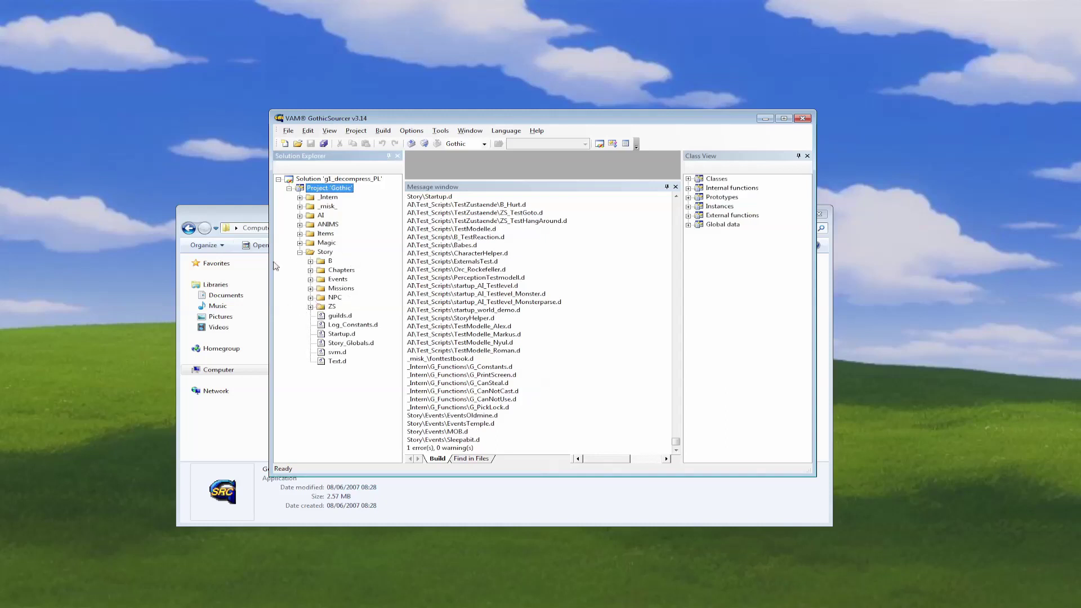
Switch to Windows Explorer and open the decompiled MISSIONS folder under Gothic Projects\Solg1_decompress_PL\PrjGothic\Story
{"action": "left_click", "coordinate": [260, 225]}
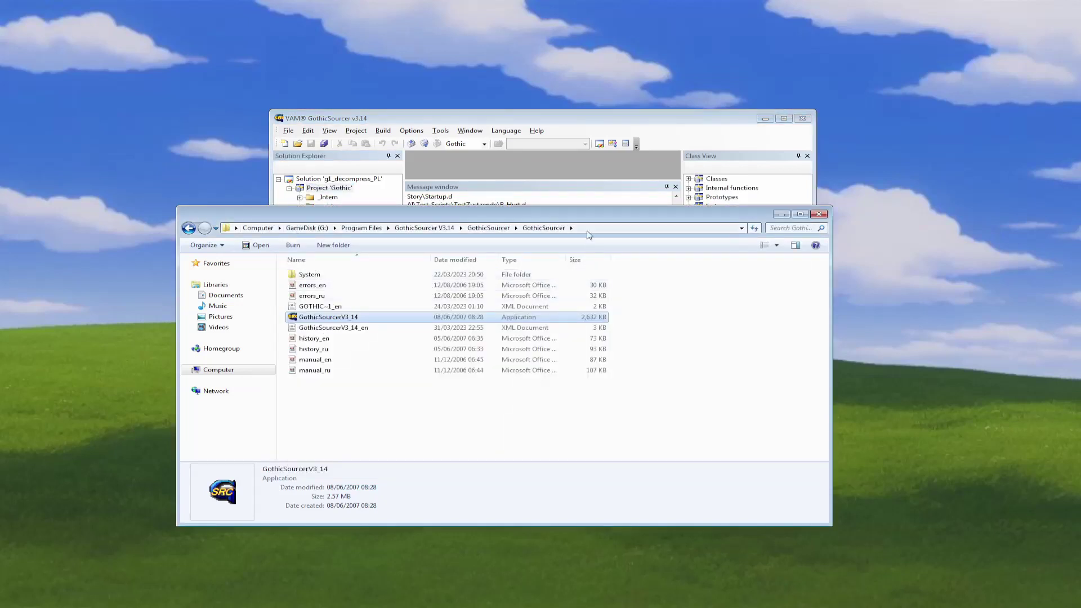
{"action": "left_click", "coordinate": [488, 227]}
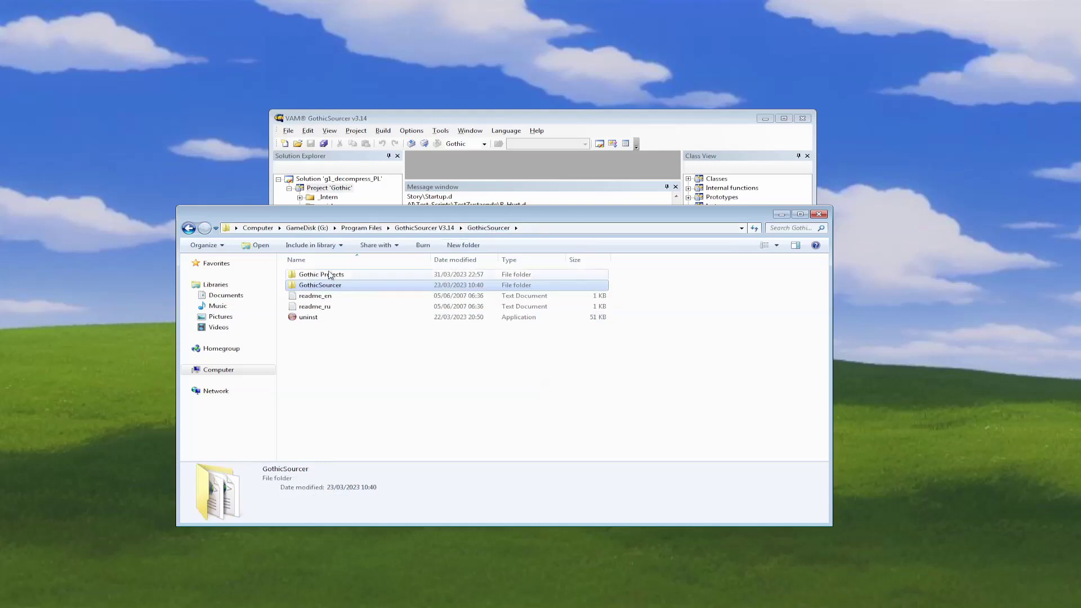
{"action": "double_click", "coordinate": [329, 275]}
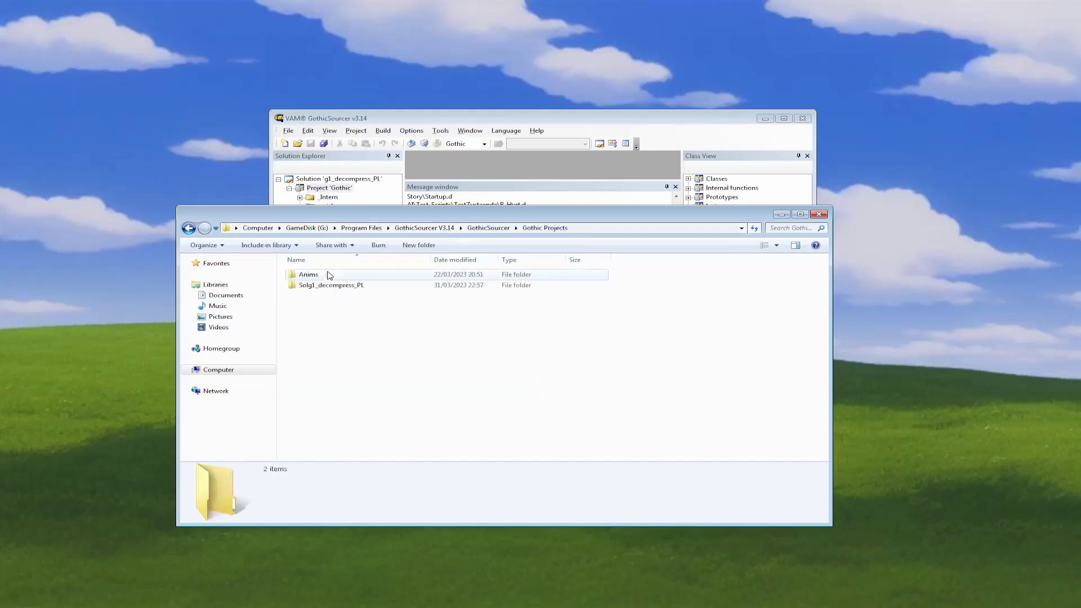
{"action": "left_click", "coordinate": [334, 286]}
{"action": "double_click", "coordinate": [334, 286]}
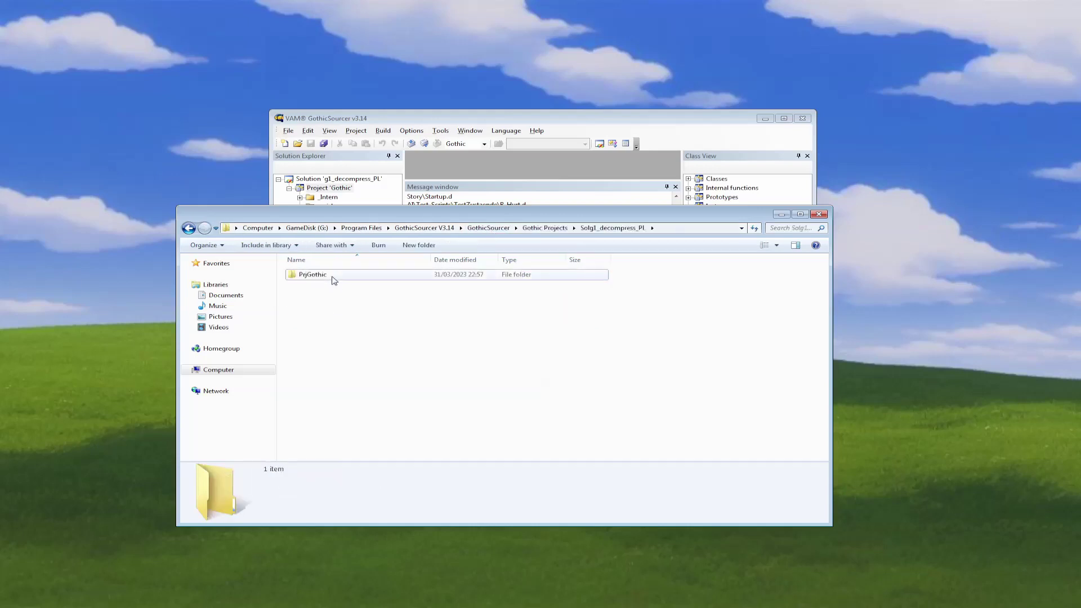
{"action": "double_click", "coordinate": [333, 276]}
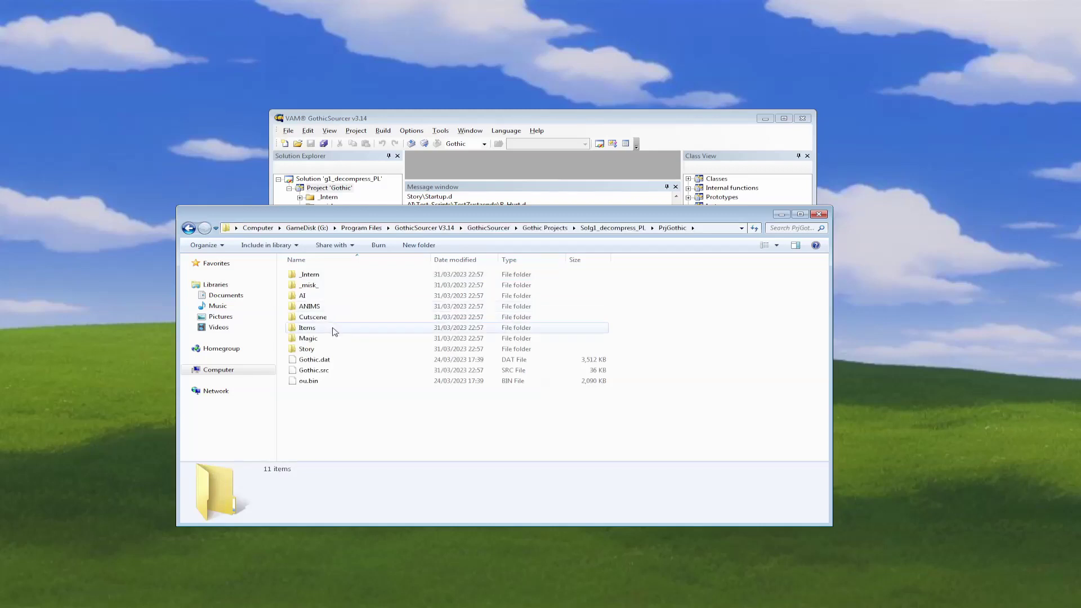
{"action": "double_click", "coordinate": [306, 349]}
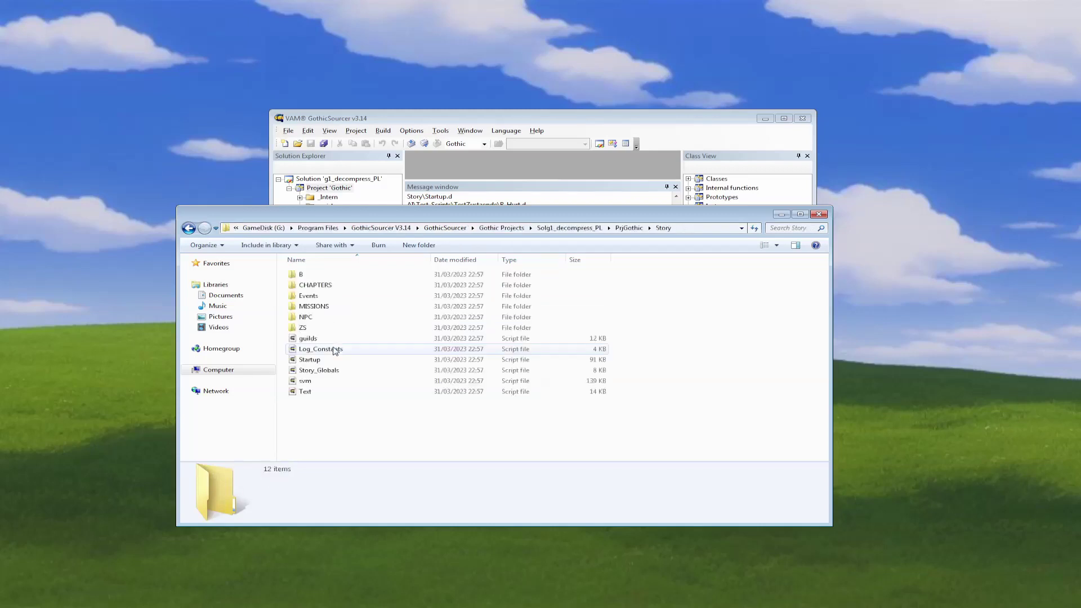
{"action": "left_click", "coordinate": [336, 310]}
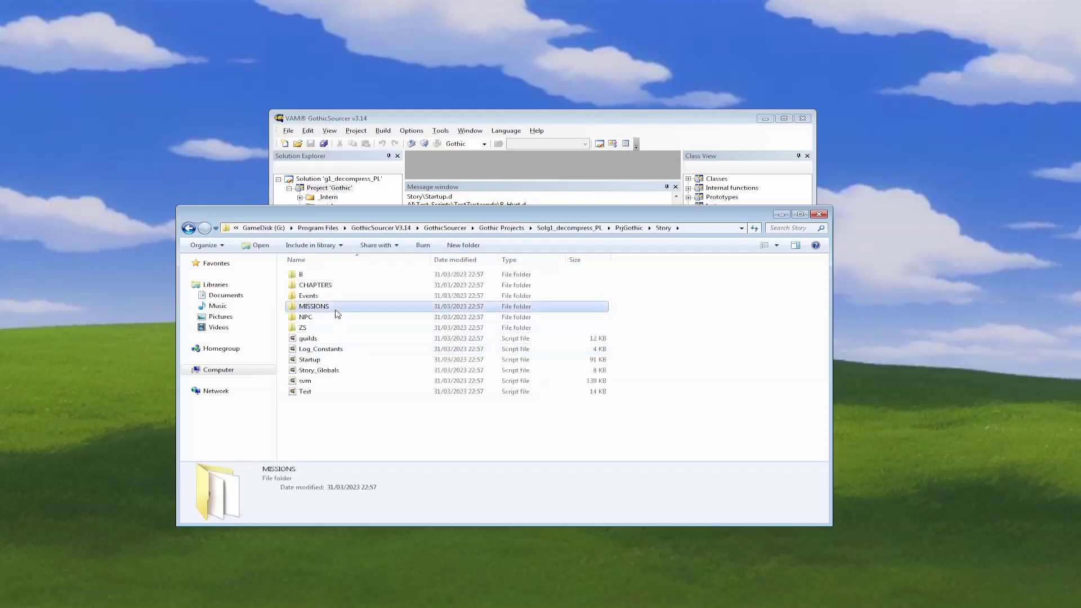
{"action": "double_click", "coordinate": [336, 311]}
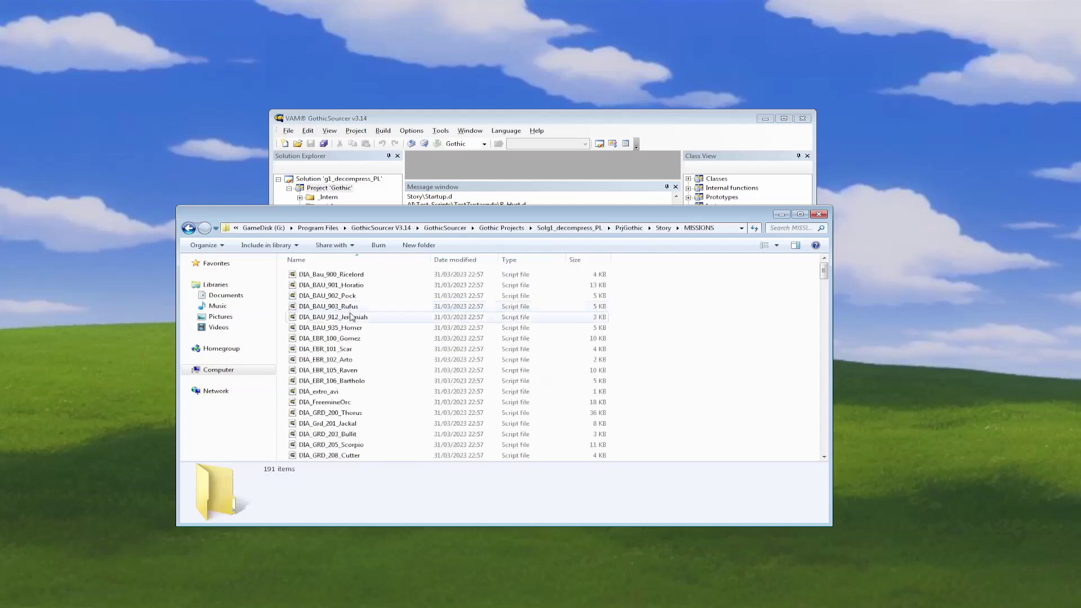
Open the DIA_EBR_100_Gomez script in Notepad++ and maximize its window
{"action": "left_click", "coordinate": [346, 339]}
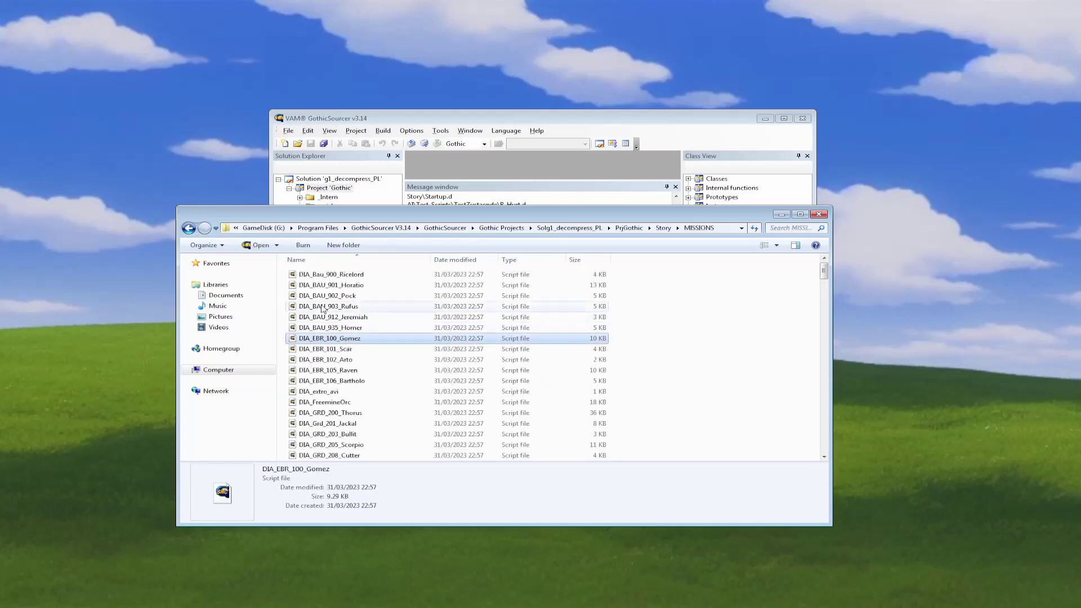
{"action": "left_click", "coordinate": [277, 247]}
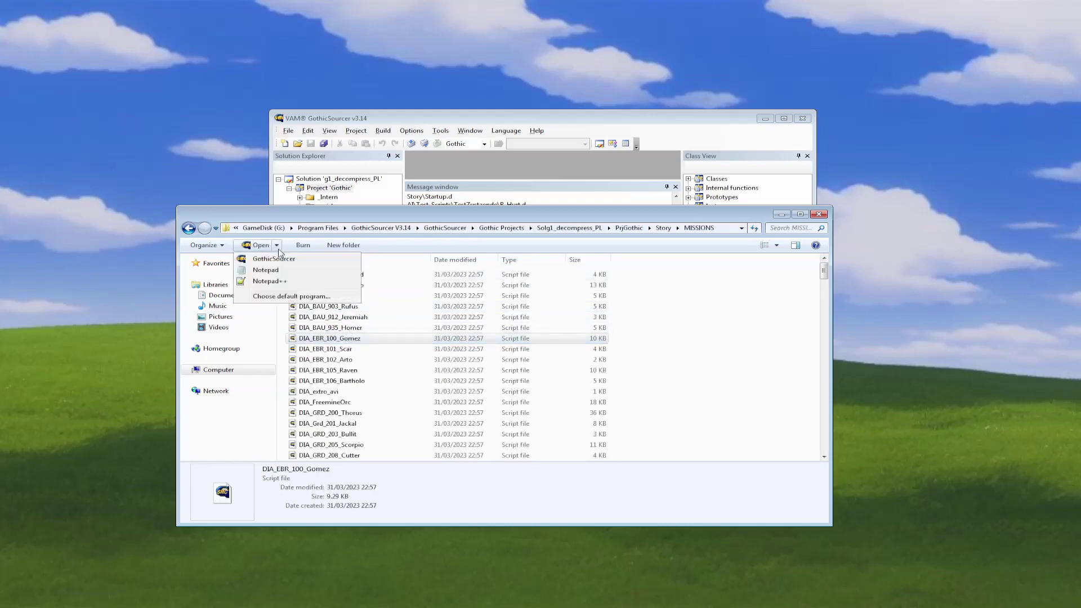
{"action": "left_click", "coordinate": [270, 281]}
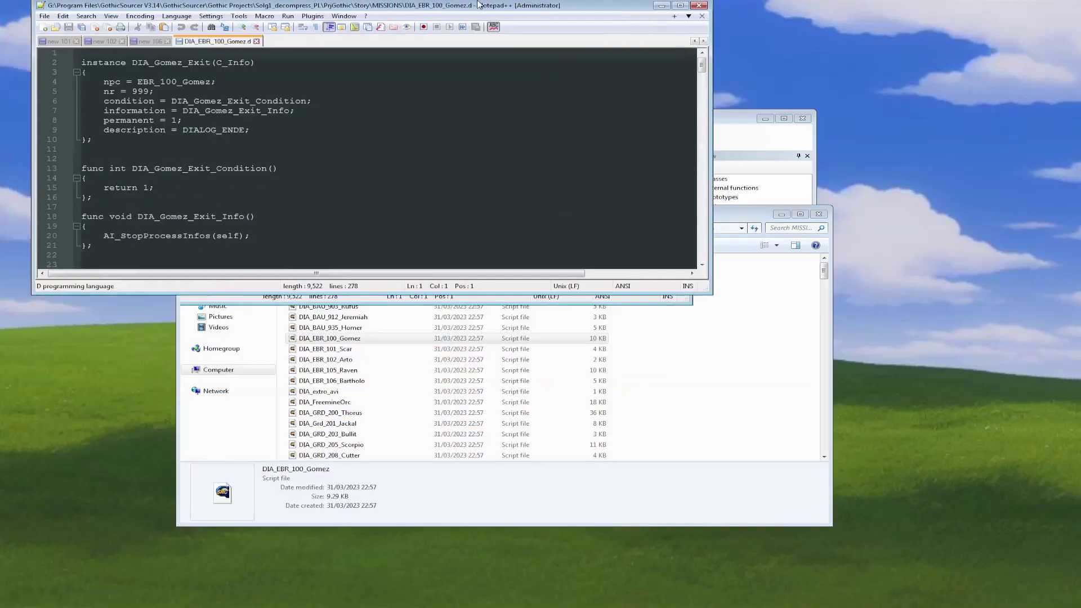
{"action": "double_click", "coordinate": [478, 7]}
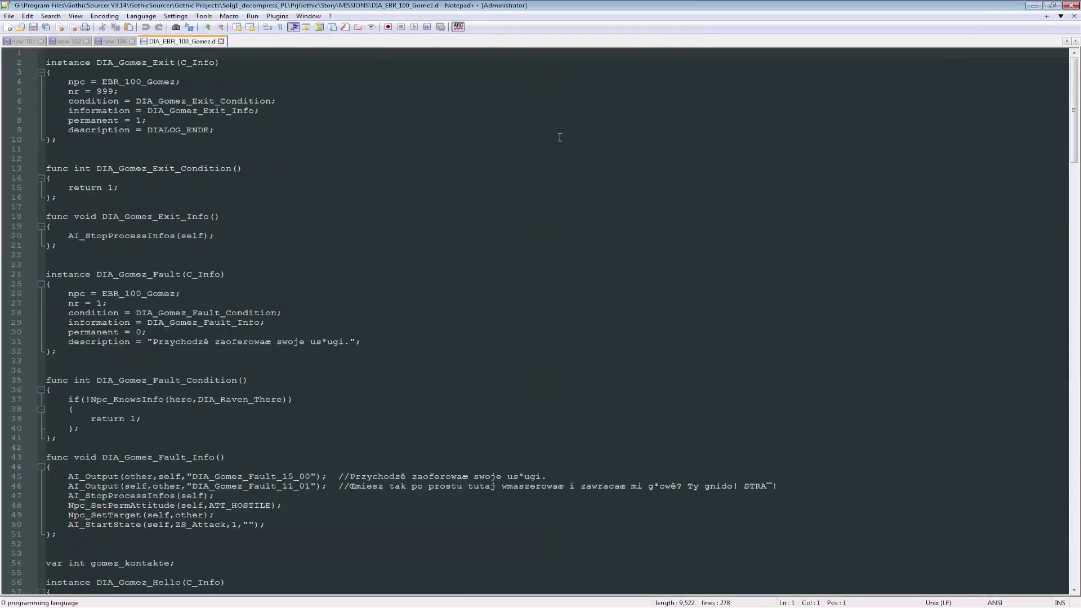
Examine the Polish dialogue comments beside the AI_Output calls in DIA_Gomez_Fault_Info, and put the editor window away
{"action": "left_click", "coordinate": [507, 160]}
{"action": "scroll", "coordinate": [506, 163], "scroll_direction": "down", "scroll_amount": 8}
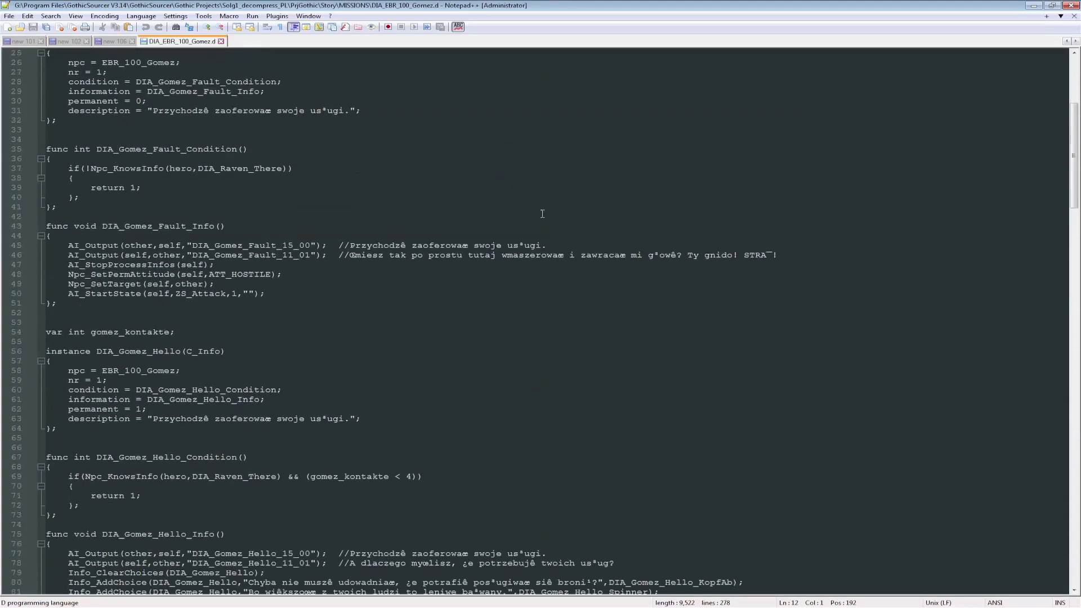
{"action": "mouse_move", "coordinate": [424, 289]}
{"action": "left_mouse_down"}
{"action": "mouse_move", "coordinate": [416, 219]}
{"action": "mouse_move", "coordinate": [413, 292]}
{"action": "mouse_move", "coordinate": [414, 219]}
{"action": "mouse_move", "coordinate": [410, 289]}
{"action": "mouse_move", "coordinate": [428, 285]}
{"action": "left_mouse_up"}
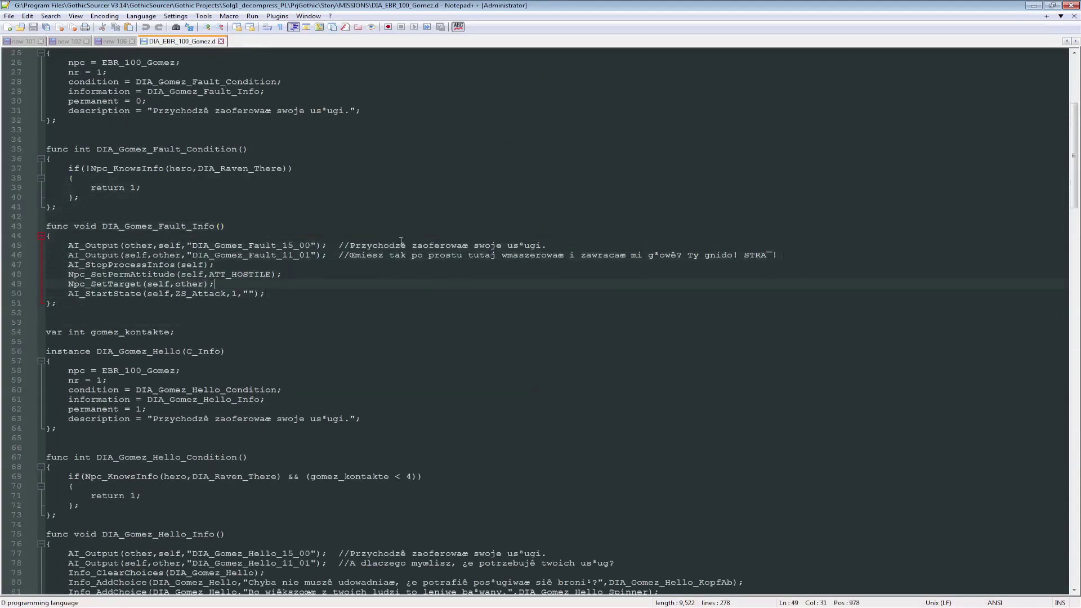
{"action": "left_click_drag", "start_coordinate": [395, 245], "coordinate": [408, 244]}
{"action": "left_click", "coordinate": [490, 245]}
{"action": "left_click_drag", "start_coordinate": [517, 248], "coordinate": [529, 248]}
{"action": "left_click", "coordinate": [519, 280]}
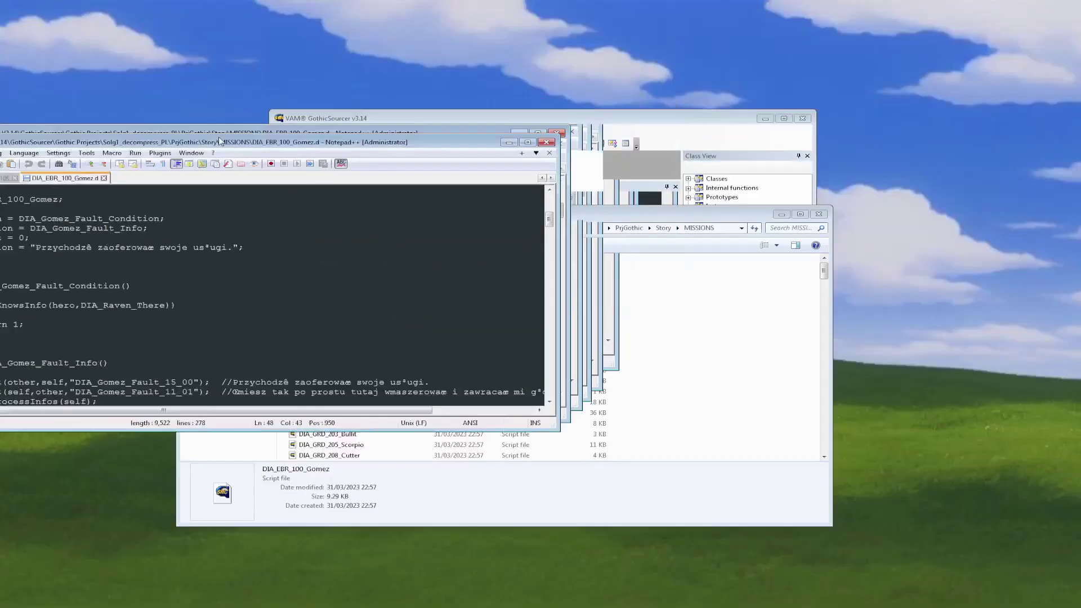
{"action": "left_click", "coordinate": [1034, 6]}
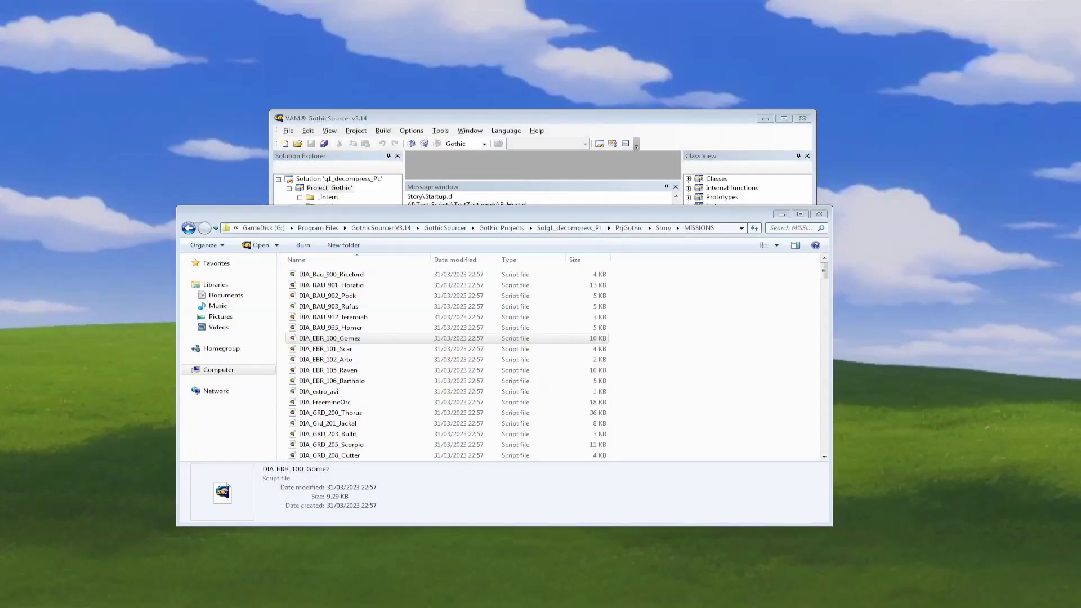
Return to the Story folder and cut the MISSIONS folder
{"action": "left_click", "coordinate": [663, 228]}
{"action": "right_click", "coordinate": [341, 310]}
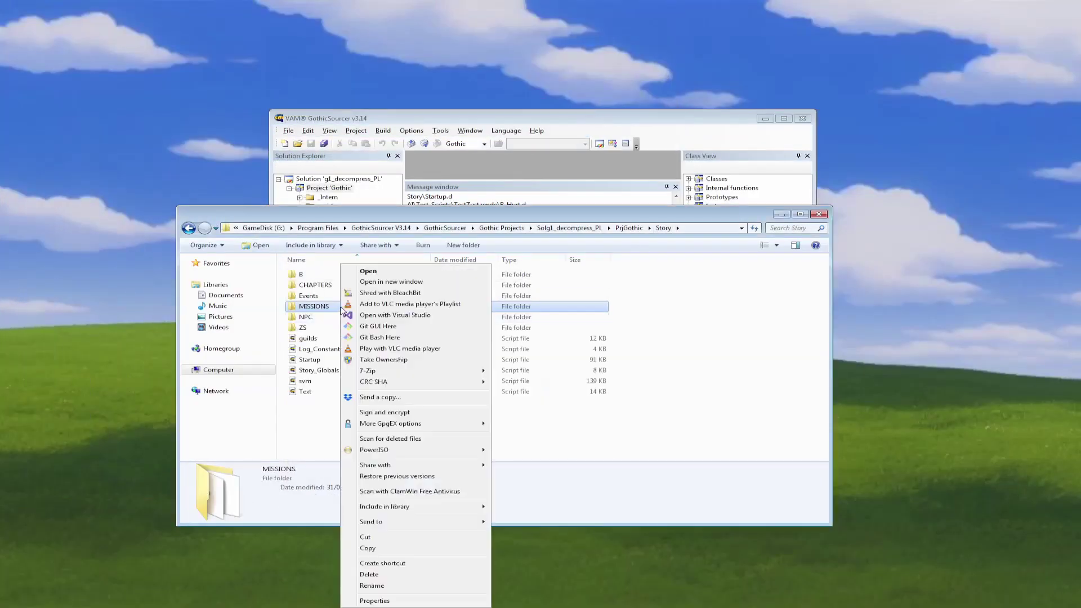
{"action": "left_click", "coordinate": [370, 540]}
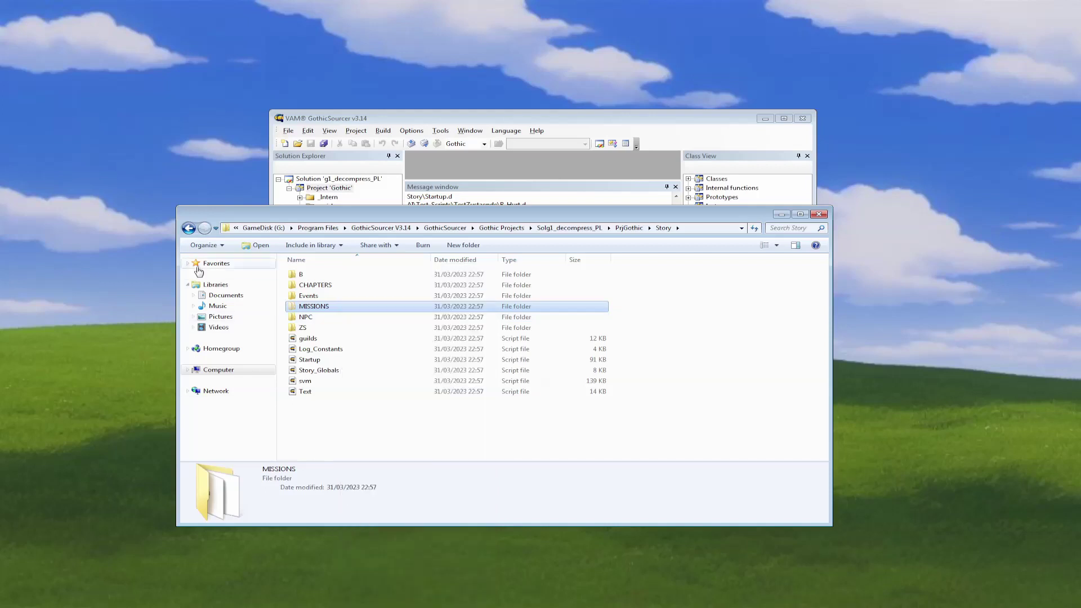
Paste the cut MISSIONS folder into the g1_pl folder within convert on WorkDisk (R:)
{"action": "left_click", "coordinate": [189, 229]}
{"action": "left_click", "coordinate": [189, 229]}
{"action": "left_click", "coordinate": [189, 229]}
{"action": "left_click", "coordinate": [189, 228]}
{"action": "left_click", "coordinate": [189, 228]}
{"action": "left_click", "coordinate": [189, 229]}
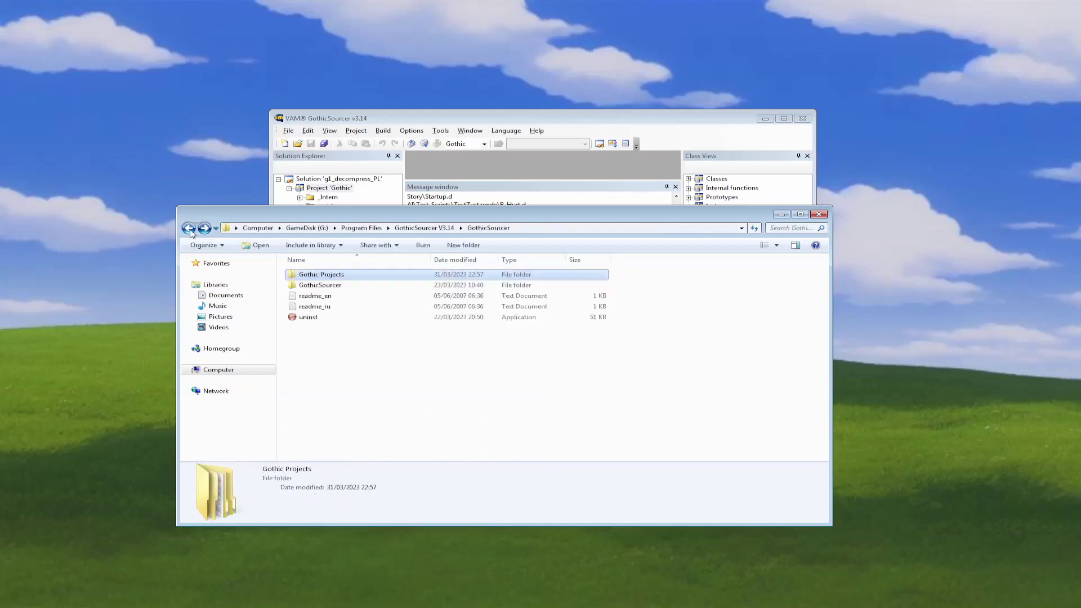
{"action": "left_click", "coordinate": [189, 229]}
{"action": "left_click", "coordinate": [189, 228]}
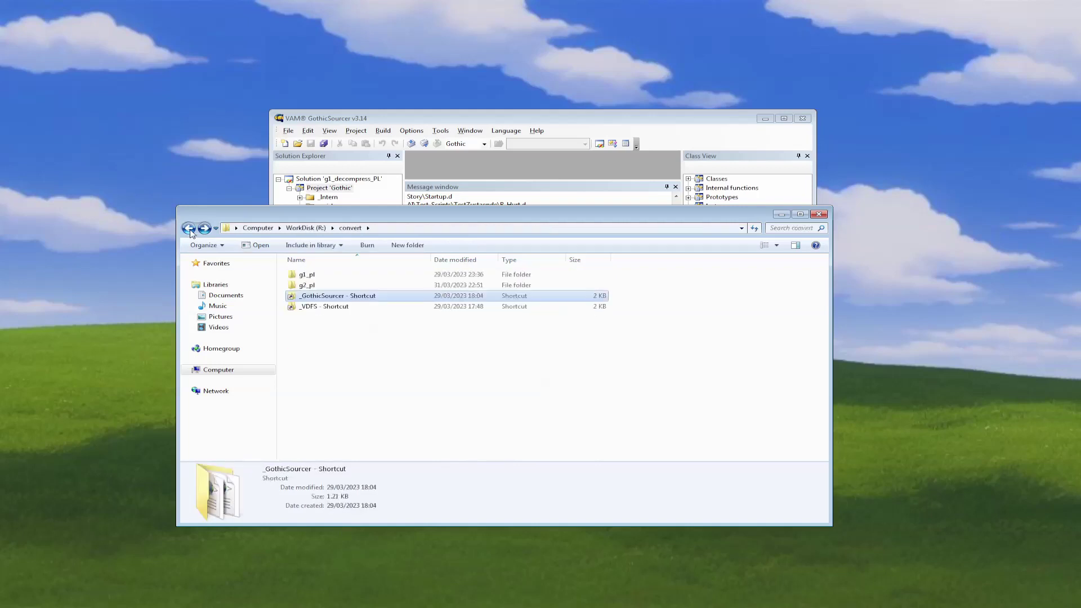
{"action": "double_click", "coordinate": [316, 276]}
{"action": "right_click", "coordinate": [332, 305]}
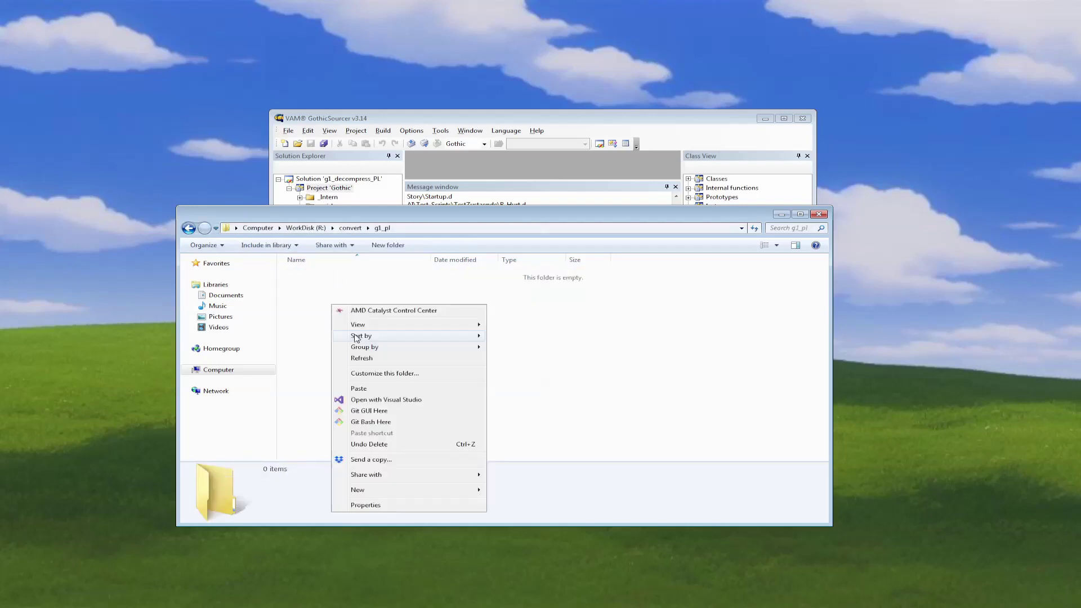
{"action": "left_click", "coordinate": [376, 390]}
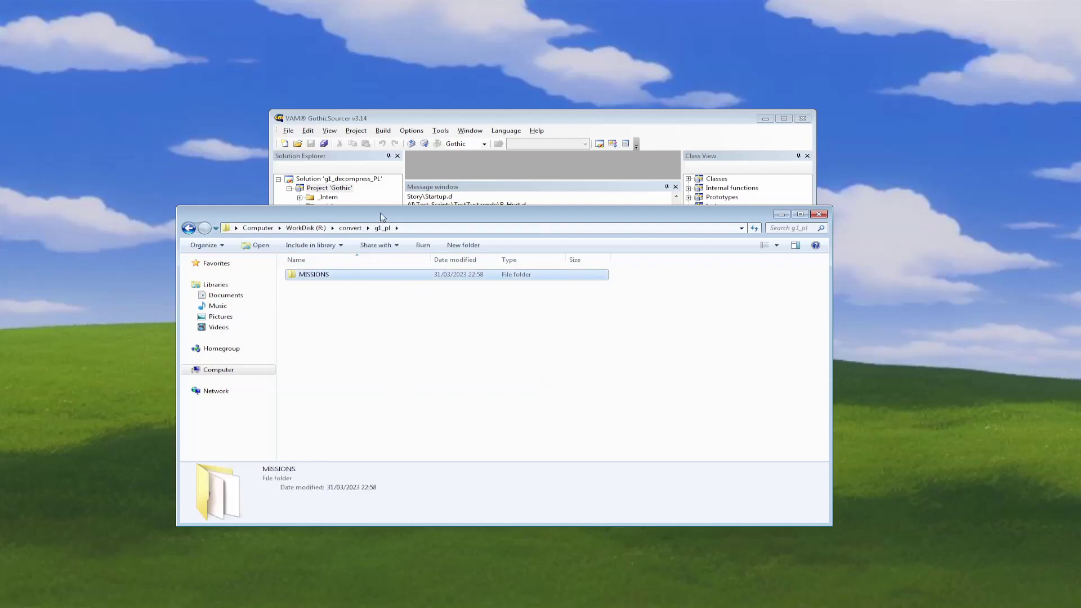
Close GothicSourcer, return to the convert folder and launch GothicVDFS through the _VDFS shortcut
{"action": "left_click", "coordinate": [499, 124]}
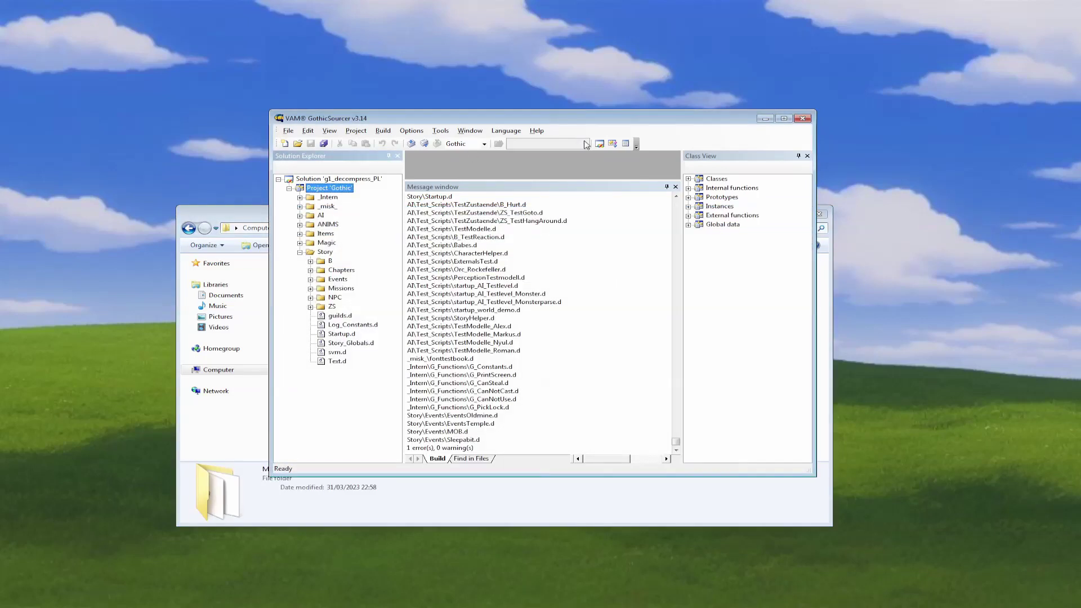
{"action": "left_click", "coordinate": [802, 119]}
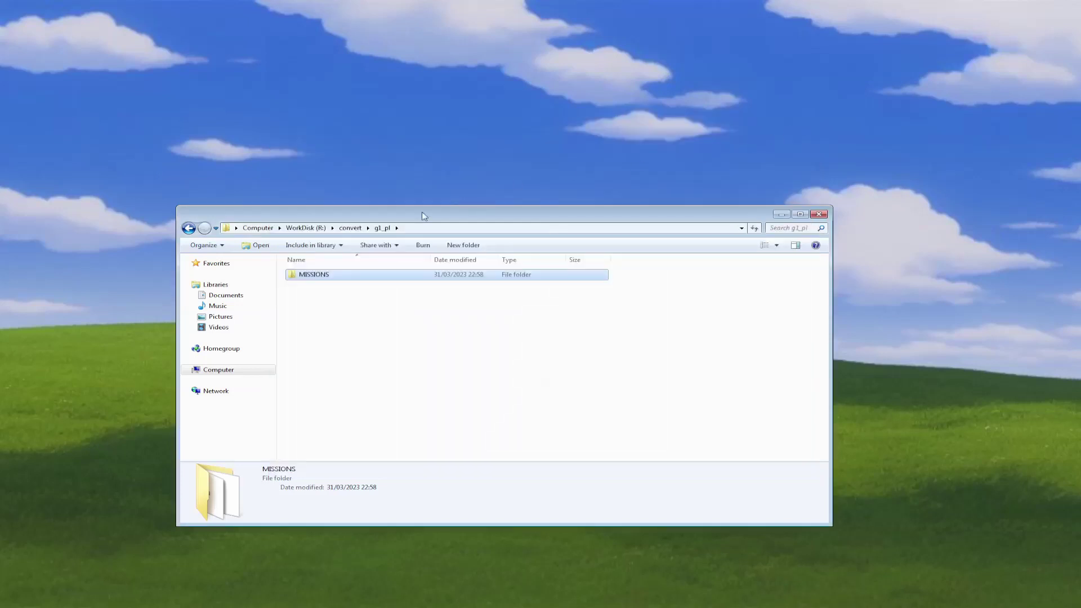
{"action": "left_click", "coordinate": [350, 228]}
{"action": "left_click", "coordinate": [322, 308]}
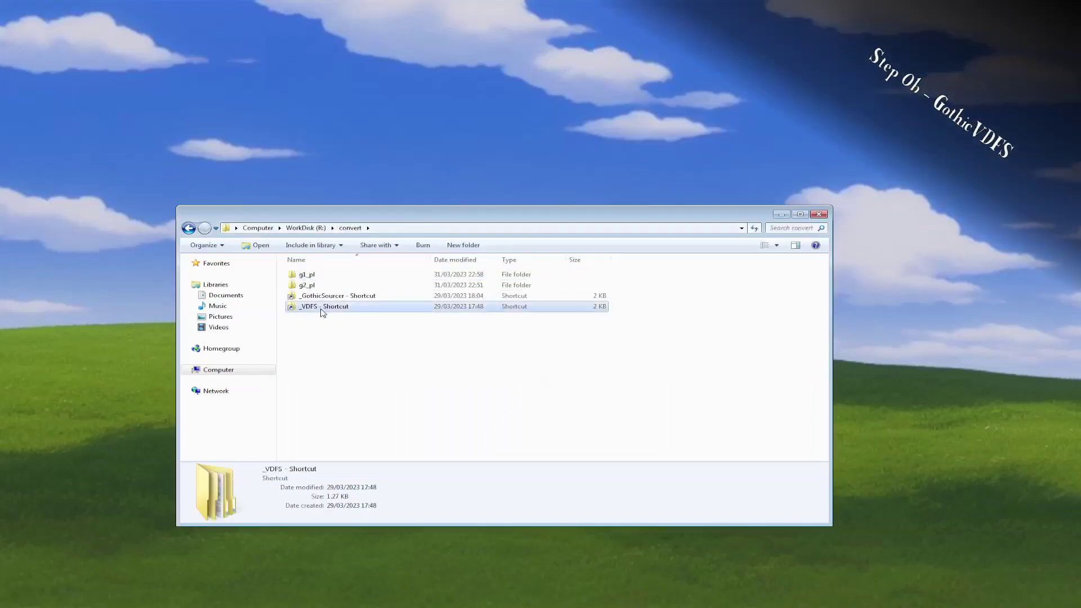
{"action": "double_click", "coordinate": [323, 308]}
{"action": "double_click", "coordinate": [339, 274]}
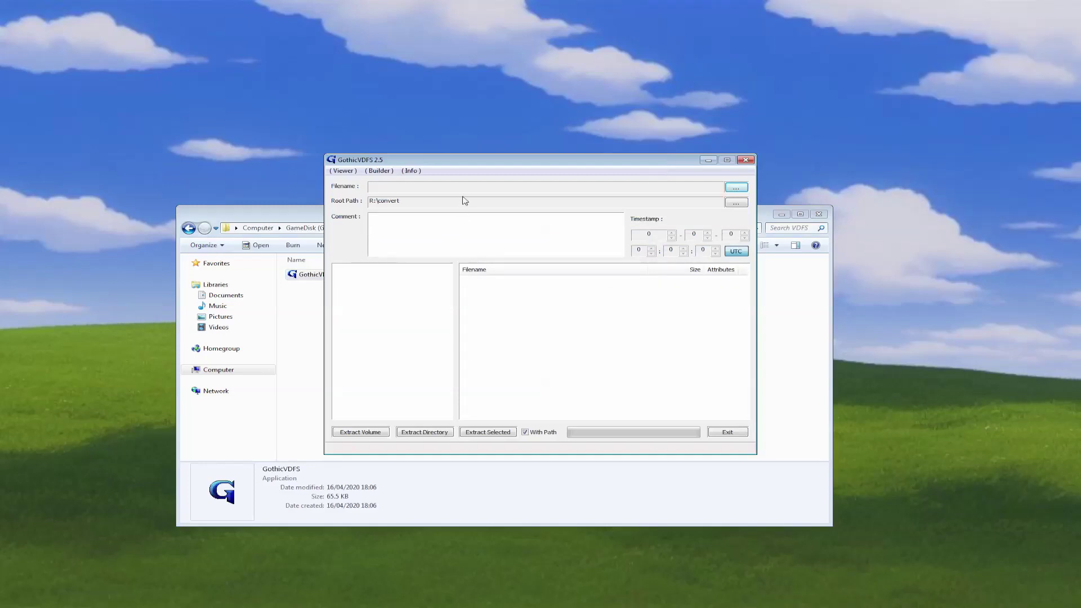
Load Speech_babe_speech_engl.vdf from the Gothic Data folder and extract the whole volume with R:\convert\g1_pl as root path
{"action": "left_click", "coordinate": [738, 191]}
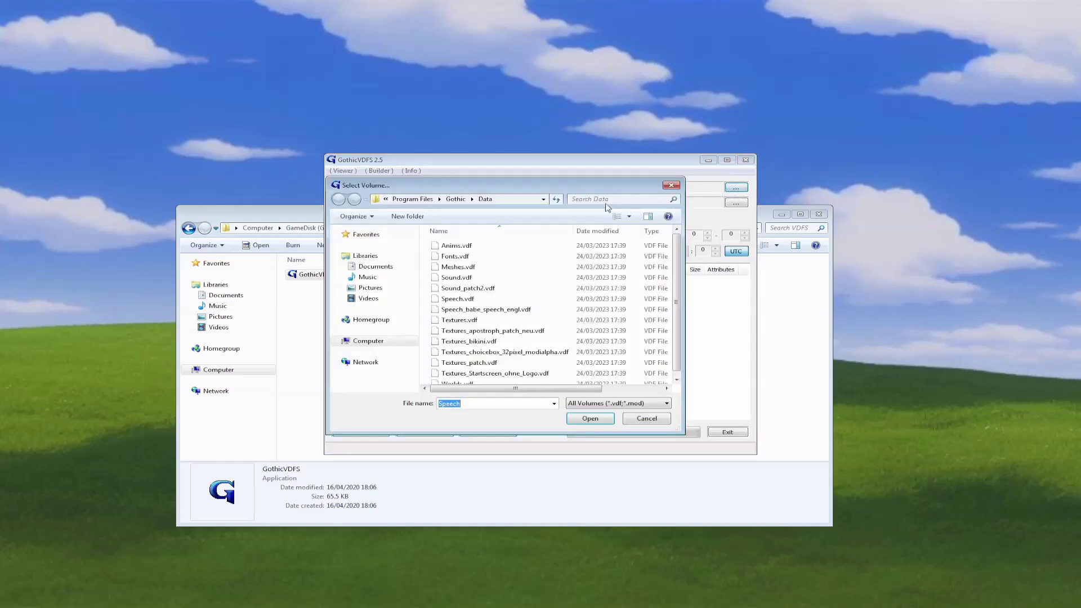
{"action": "left_click", "coordinate": [456, 200]}
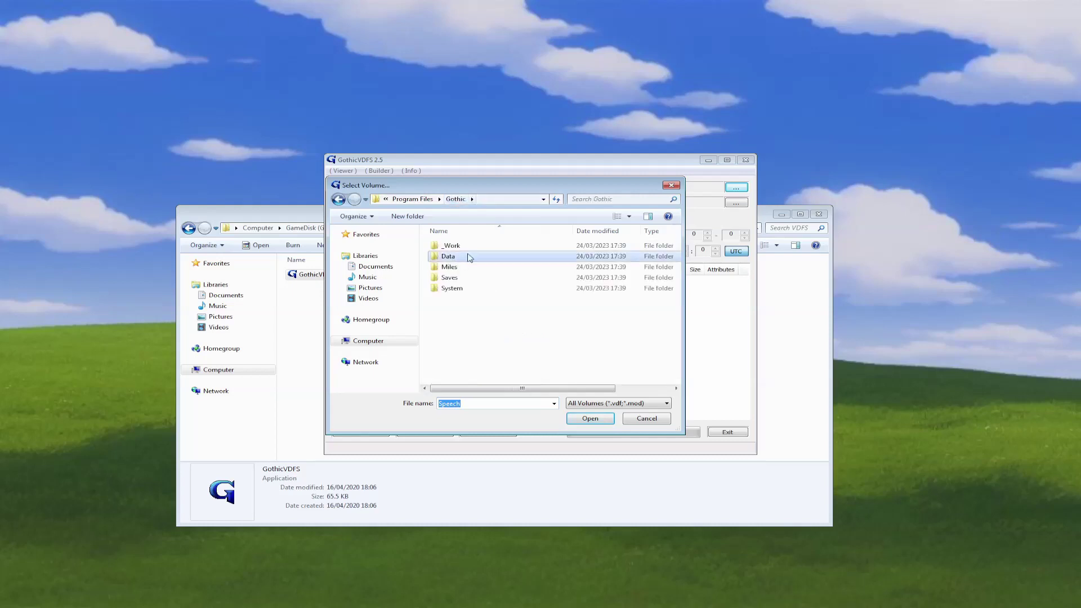
{"action": "double_click", "coordinate": [463, 261]}
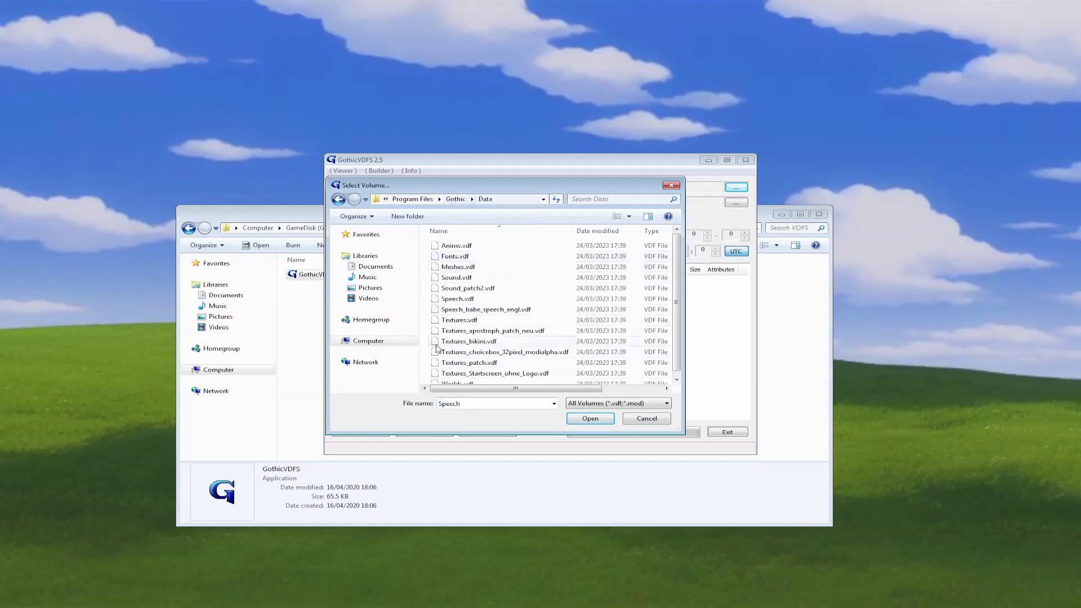
{"action": "left_click", "coordinate": [486, 310]}
{"action": "left_click", "coordinate": [590, 418]}
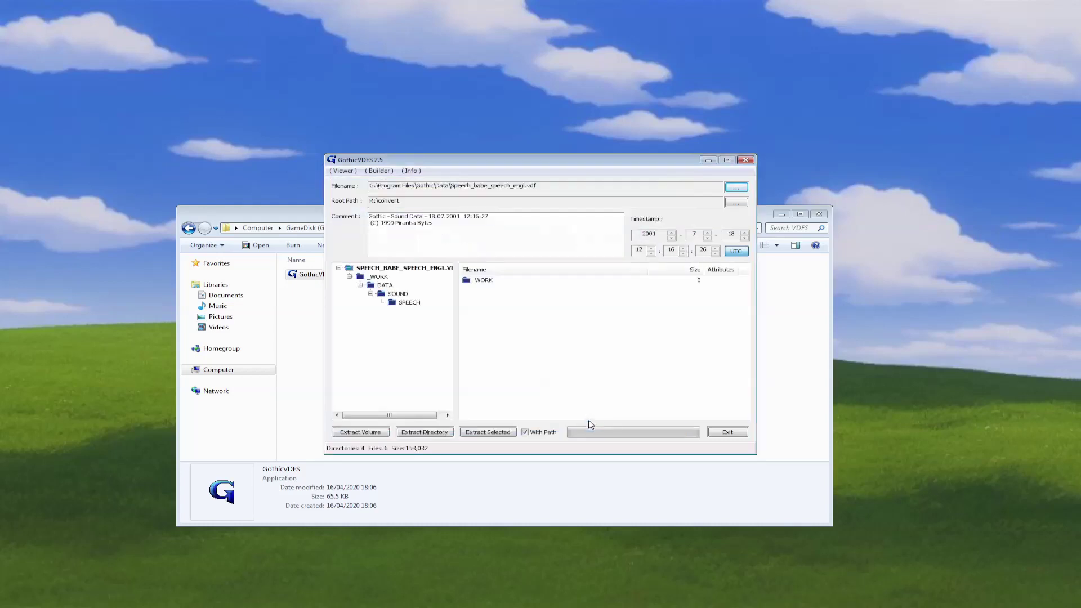
{"action": "left_click", "coordinate": [736, 204]}
{"action": "left_click", "coordinate": [382, 436]}
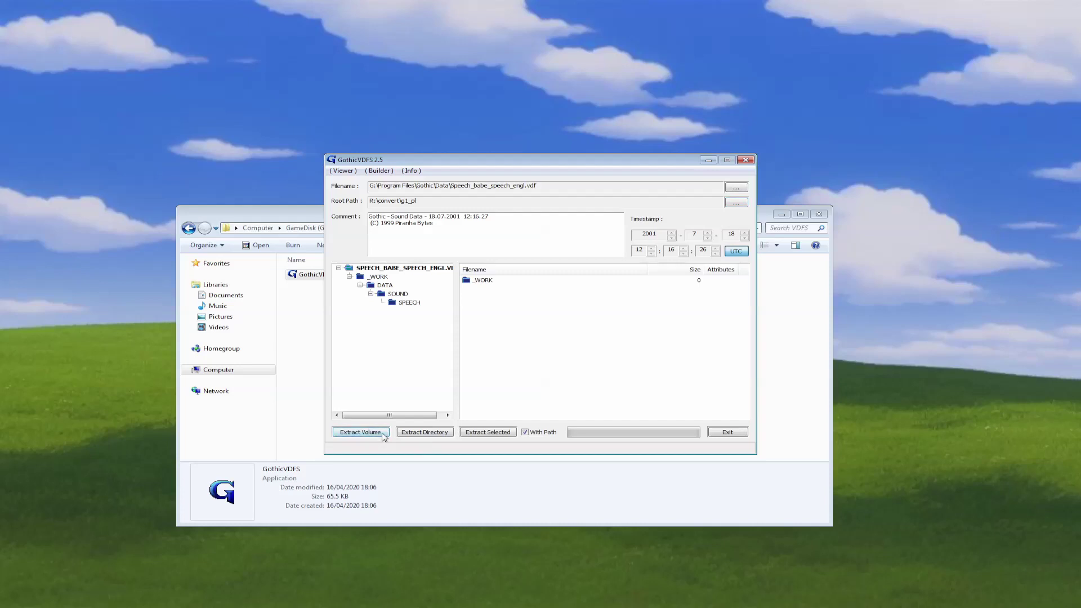
Load Speech.vdf from the Gothic Data folder, extract the whole volume to the same root path and close GothicVDFS
{"action": "left_click", "coordinate": [741, 188]}
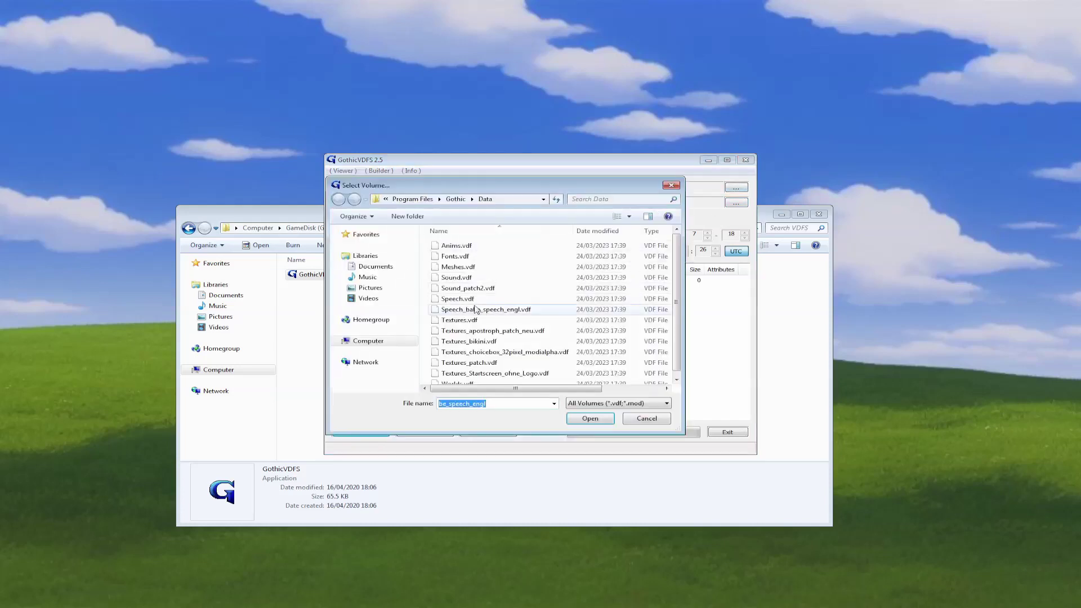
{"action": "left_click", "coordinate": [467, 299]}
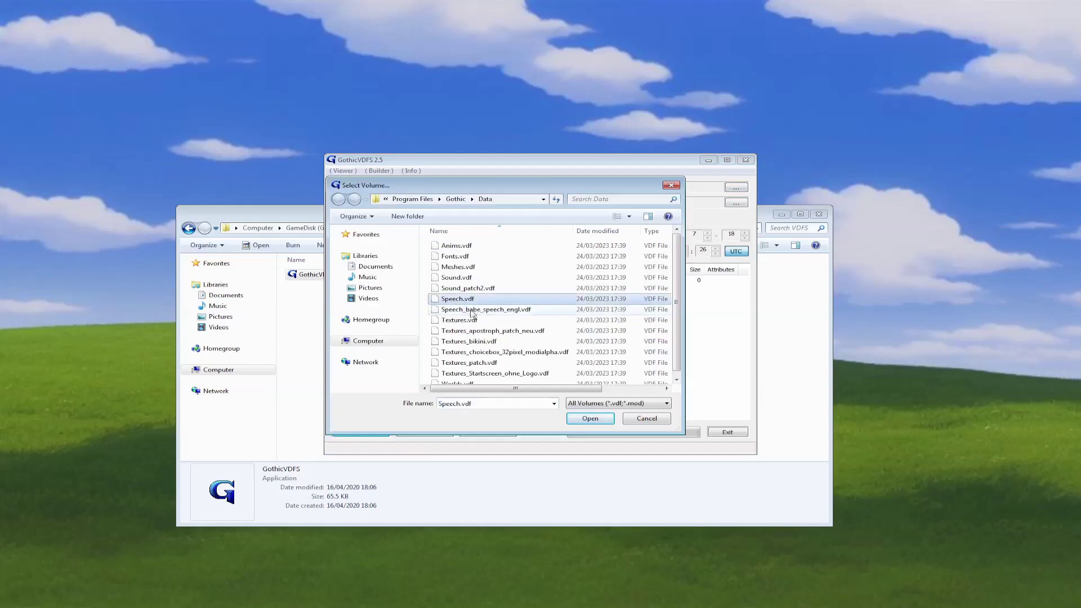
{"action": "left_click", "coordinate": [591, 420]}
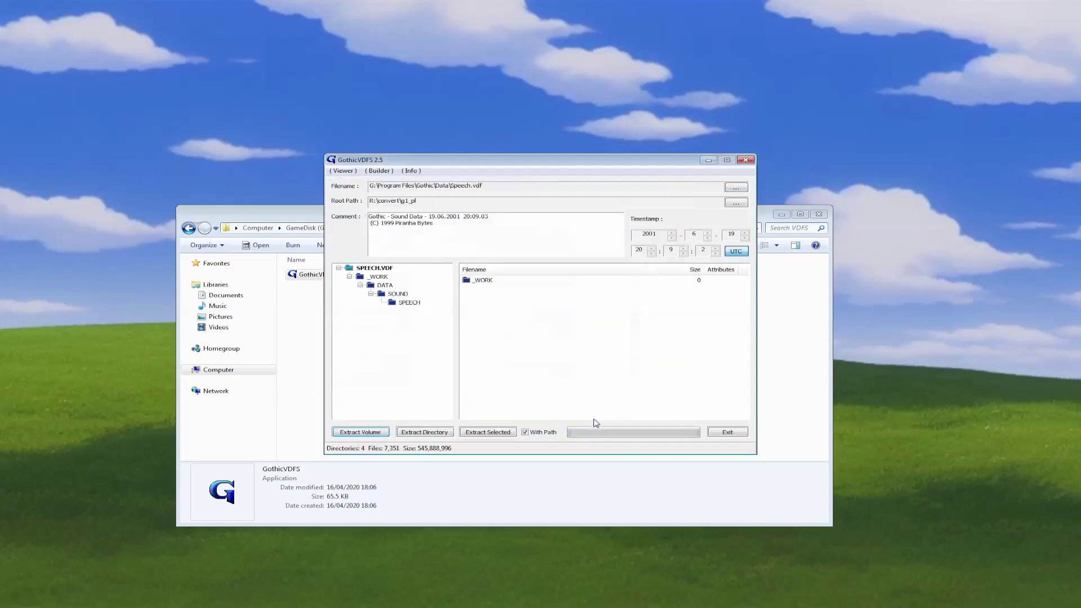
{"action": "left_click", "coordinate": [363, 432]}
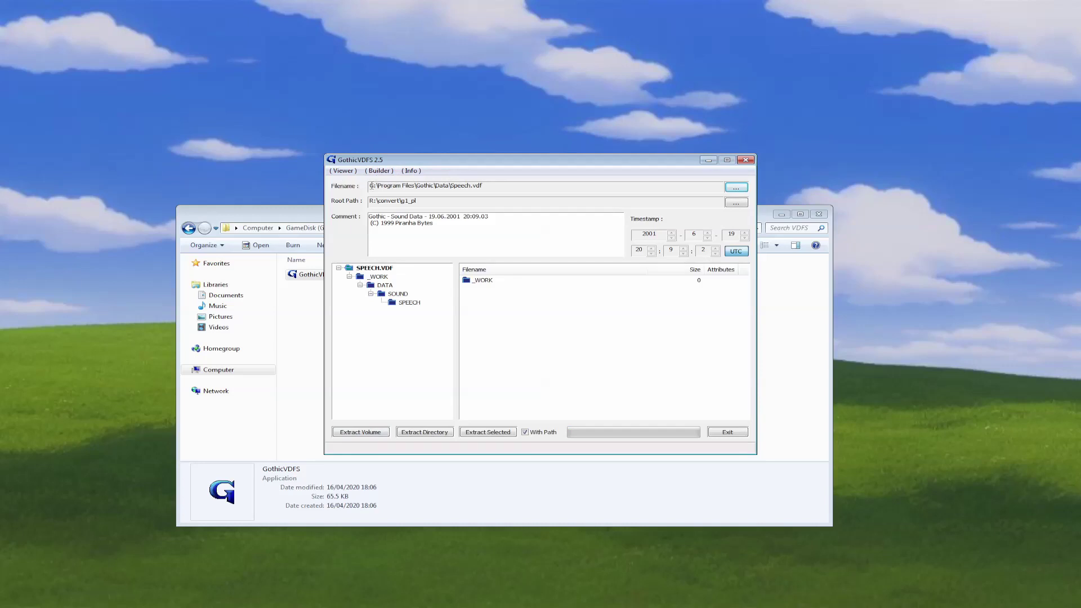
{"action": "left_click", "coordinate": [745, 160]}
Open the extracted SPEECH folder under convert\g1_pl\_WORK\DATA\SOUND
{"action": "left_click", "coordinate": [191, 228]}
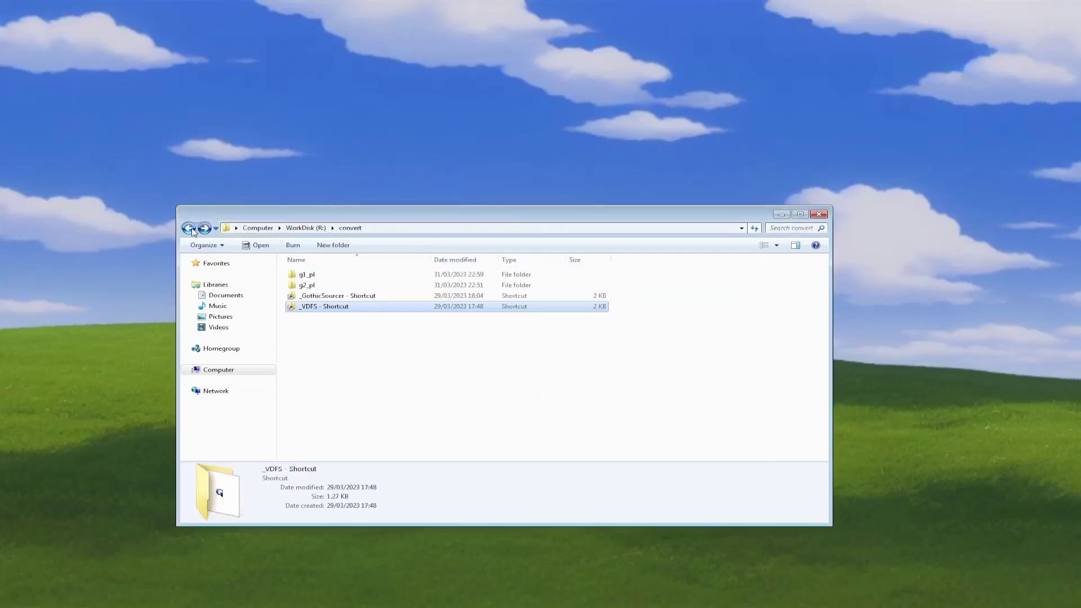
{"action": "double_click", "coordinate": [315, 276]}
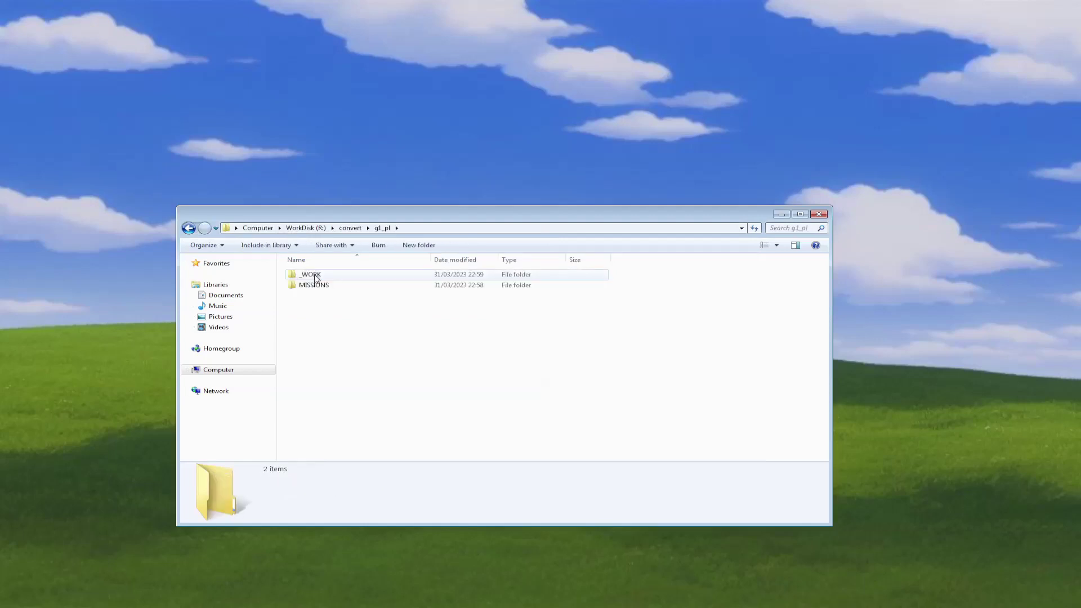
{"action": "double_click", "coordinate": [325, 276]}
{"action": "double_click", "coordinate": [328, 276]}
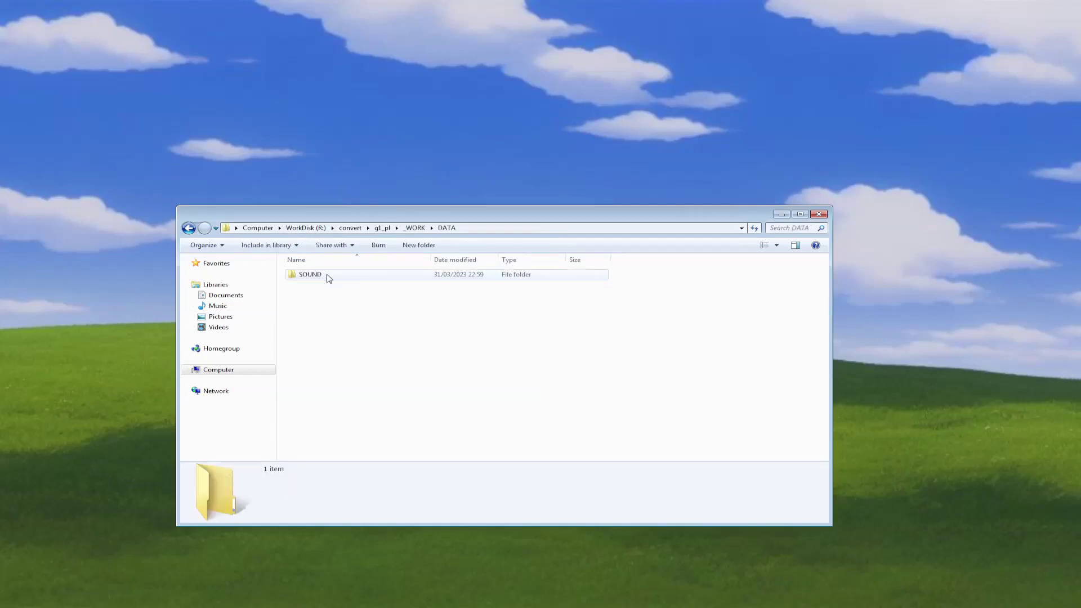
{"action": "double_click", "coordinate": [327, 276]}
{"action": "double_click", "coordinate": [327, 276]}
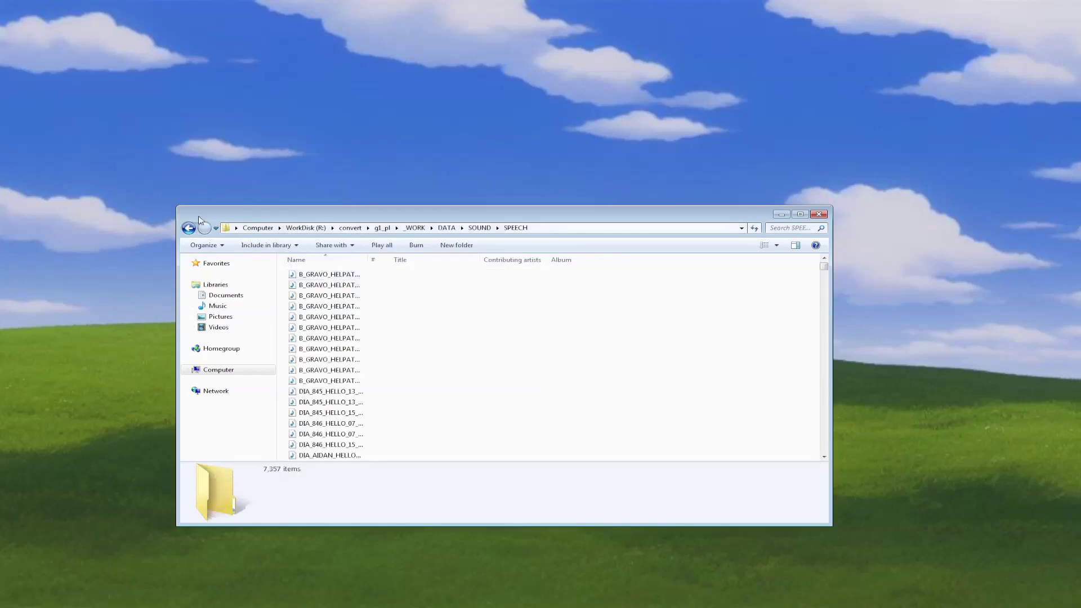
Move the SPEECH folder from _WORK\DATA\SOUND directly into the g1_pl folder
{"action": "key", "text": "BackSpace"}
{"action": "right_click", "coordinate": [356, 279]}
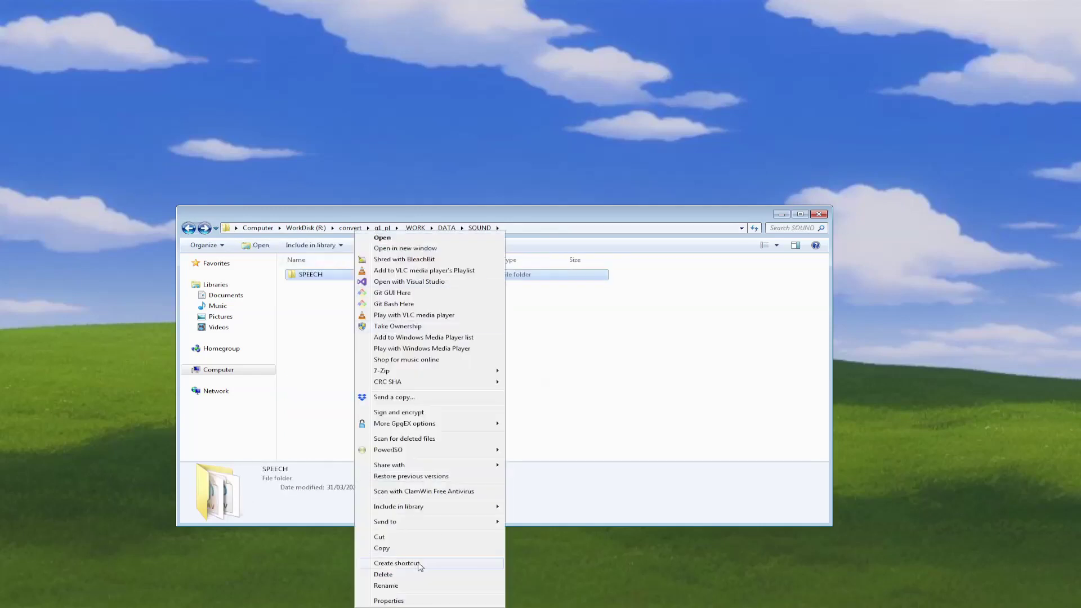
{"action": "left_click", "coordinate": [402, 542]}
{"action": "left_click", "coordinate": [192, 231]}
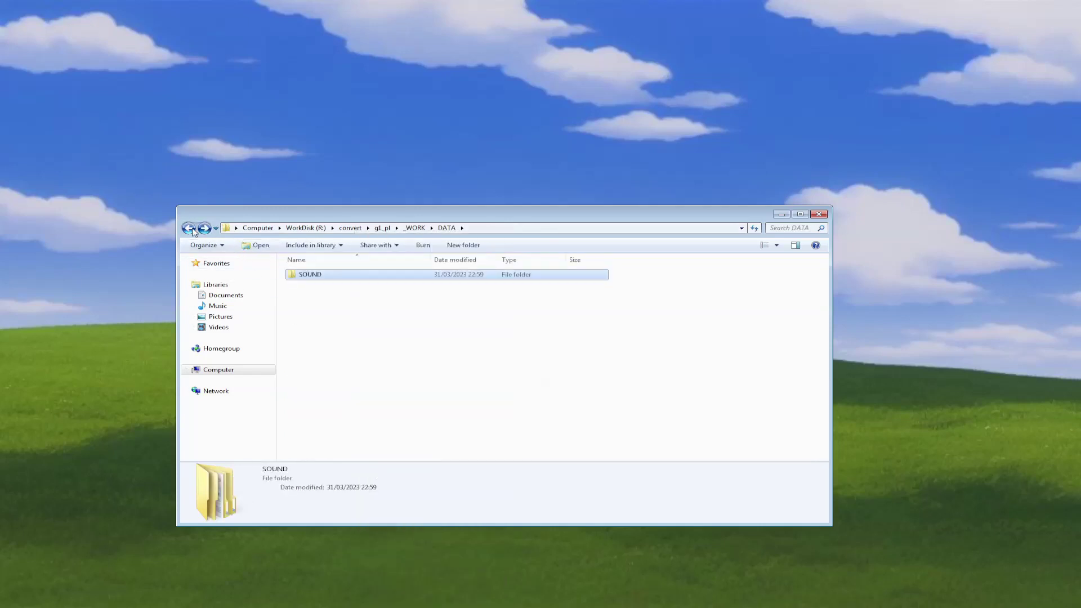
{"action": "left_click", "coordinate": [193, 230]}
{"action": "left_click", "coordinate": [193, 230]}
{"action": "left_click", "coordinate": [193, 231]}
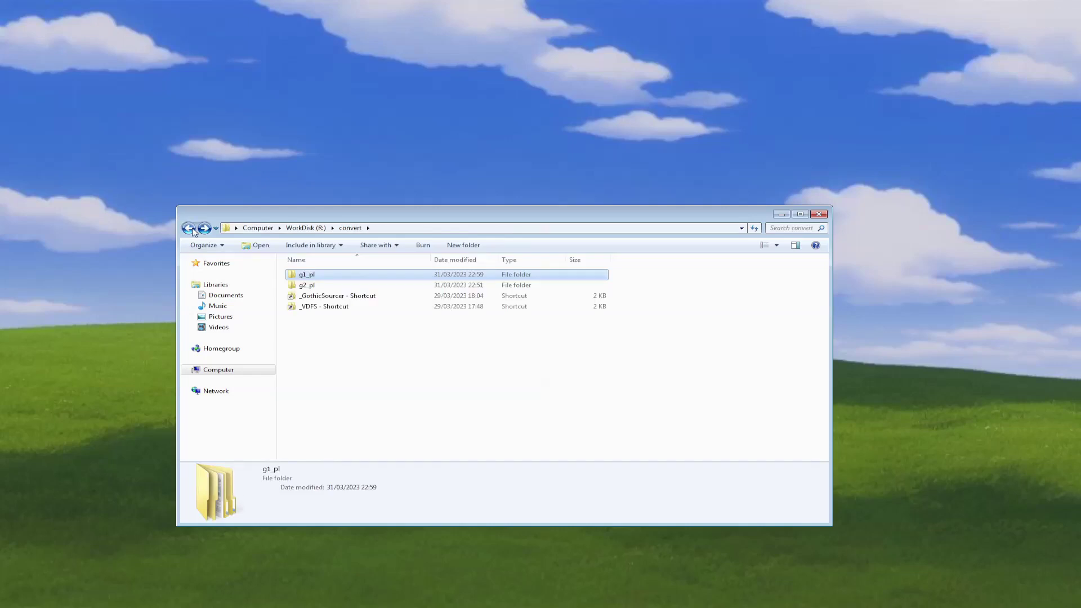
{"action": "key", "text": "Return"}
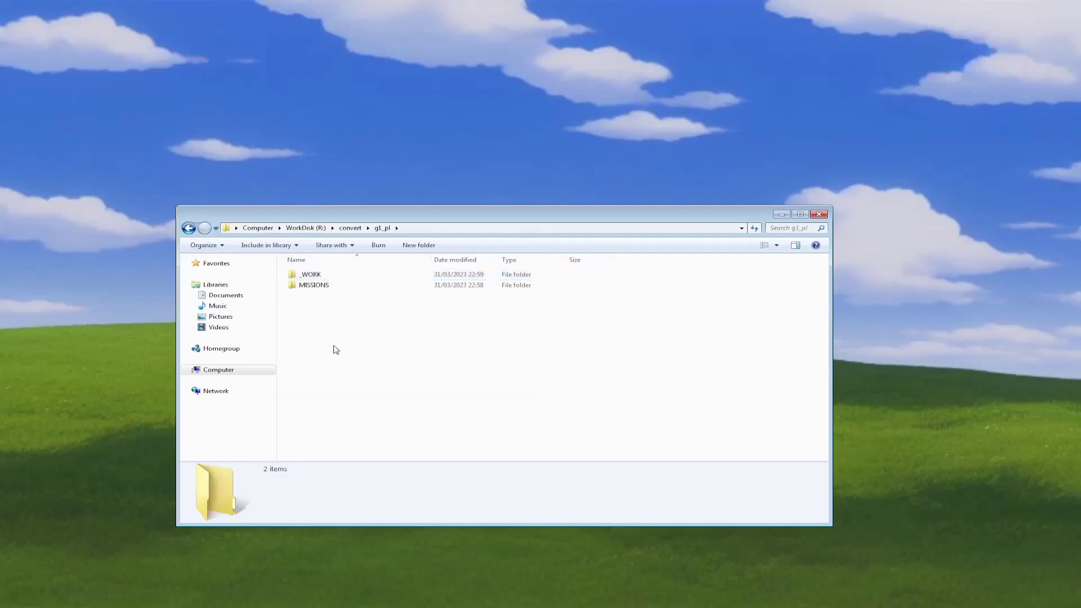
{"action": "key", "text": "ctrl+v"}
Delete the _WORK folder from g1_pl and select the MISSIONS and SPEECH folders
{"action": "left_click", "coordinate": [324, 275]}
{"action": "key", "text": "Delete"}
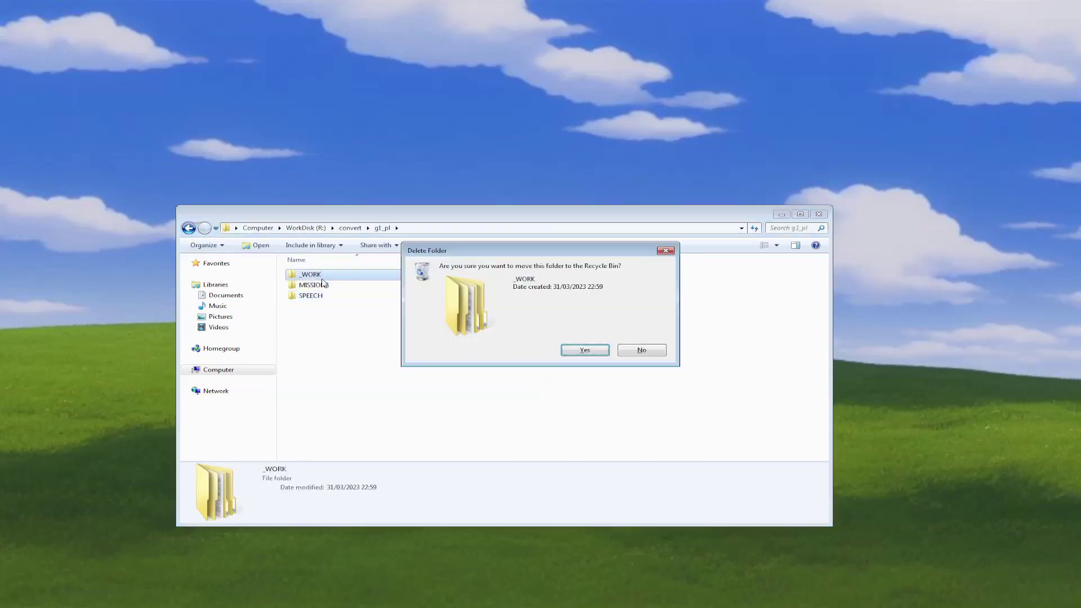
{"action": "key", "text": "Return"}
{"action": "left_click", "coordinate": [335, 285]}
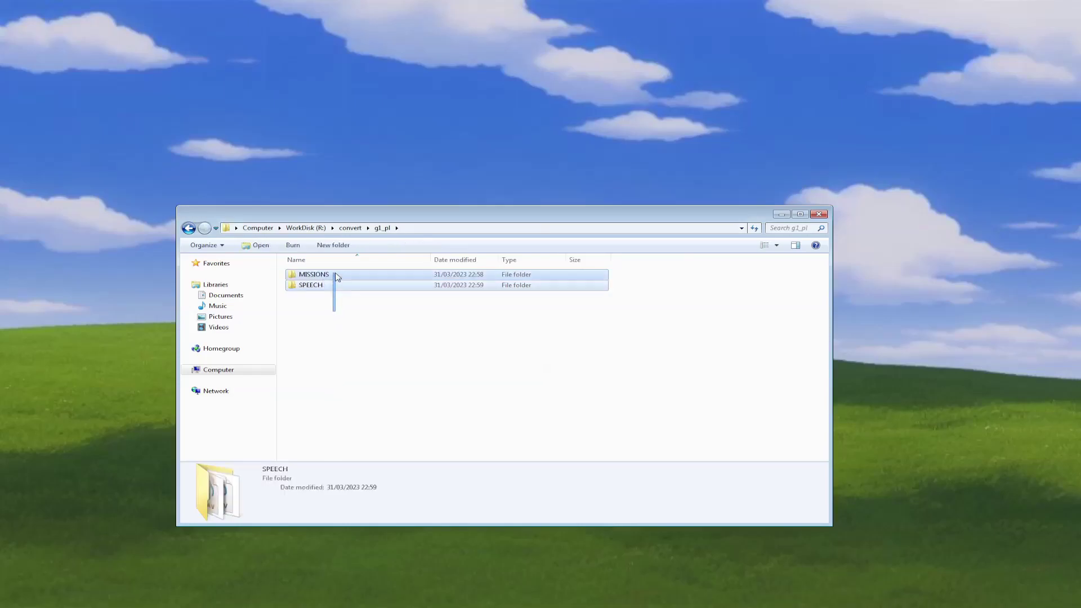
{"action": "key", "text": "ctrl+a"}
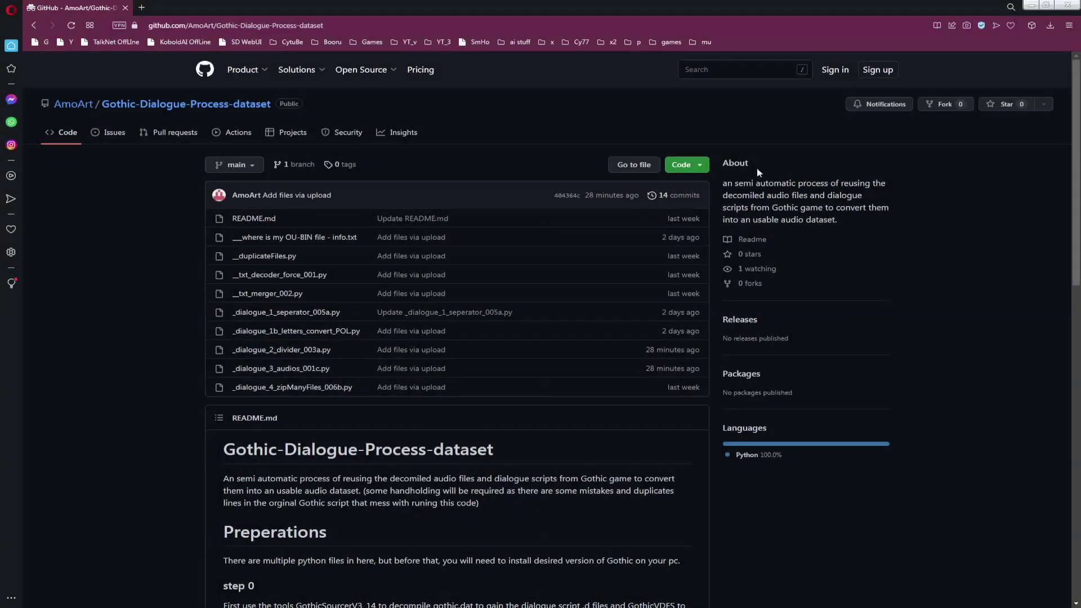
Download the Gothic-Dialogue-Process-dataset repository from GitHub as a ZIP into the convert folder on WorkDisk (R:) and close the browser
{"action": "left_click", "coordinate": [702, 171]}
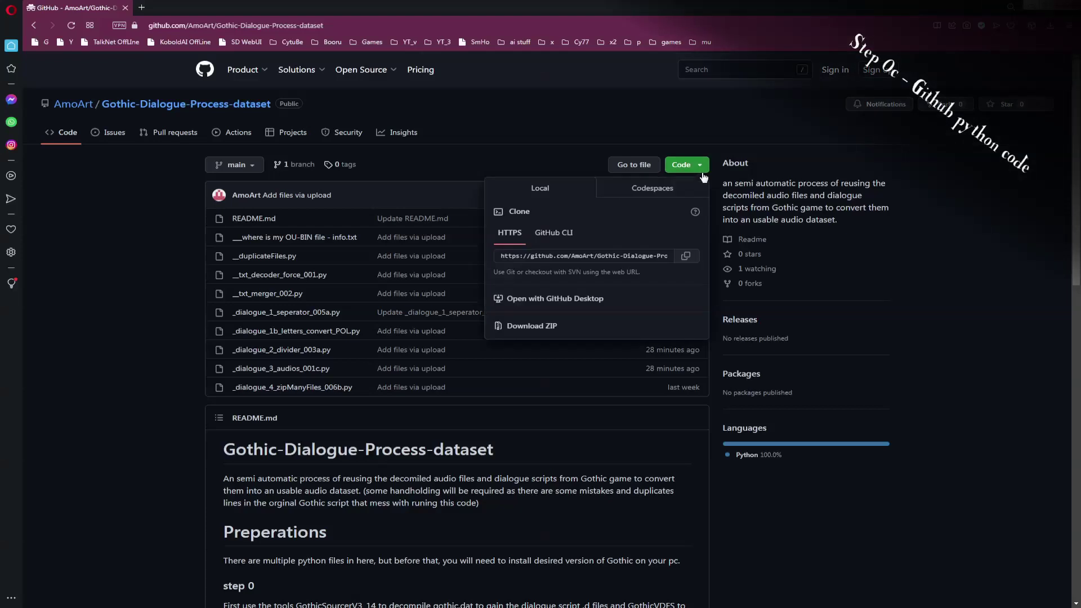
{"action": "left_click", "coordinate": [576, 329]}
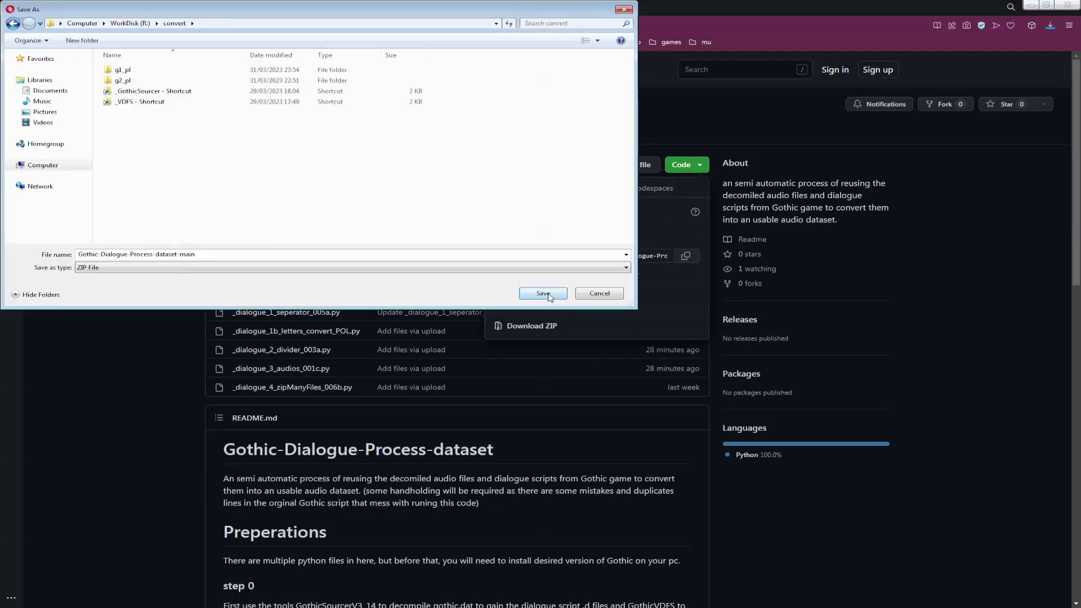
{"action": "left_click", "coordinate": [544, 294]}
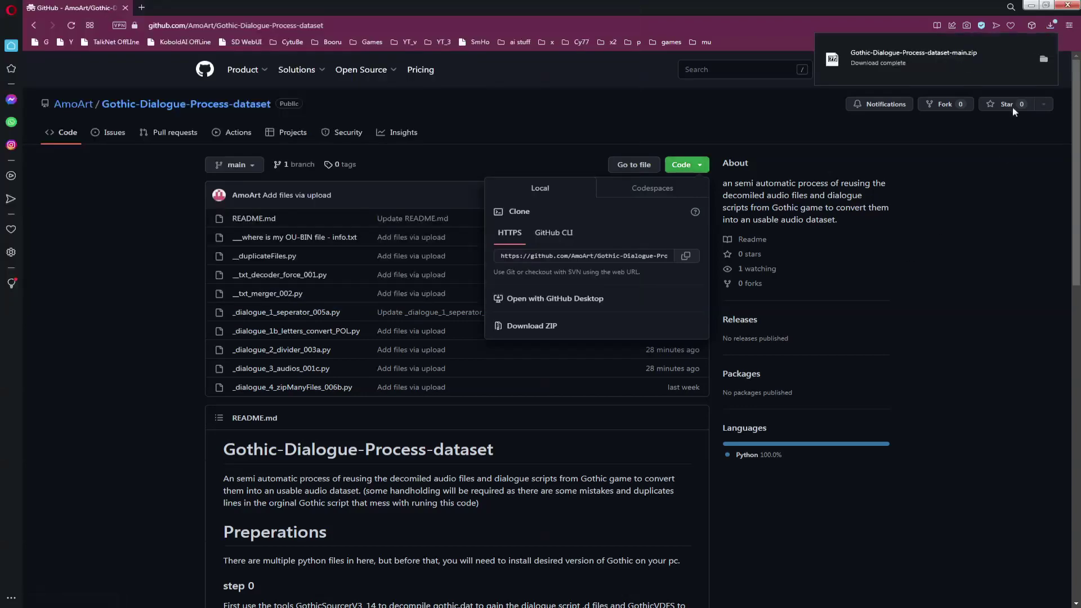
{"action": "left_click", "coordinate": [1068, 5]}
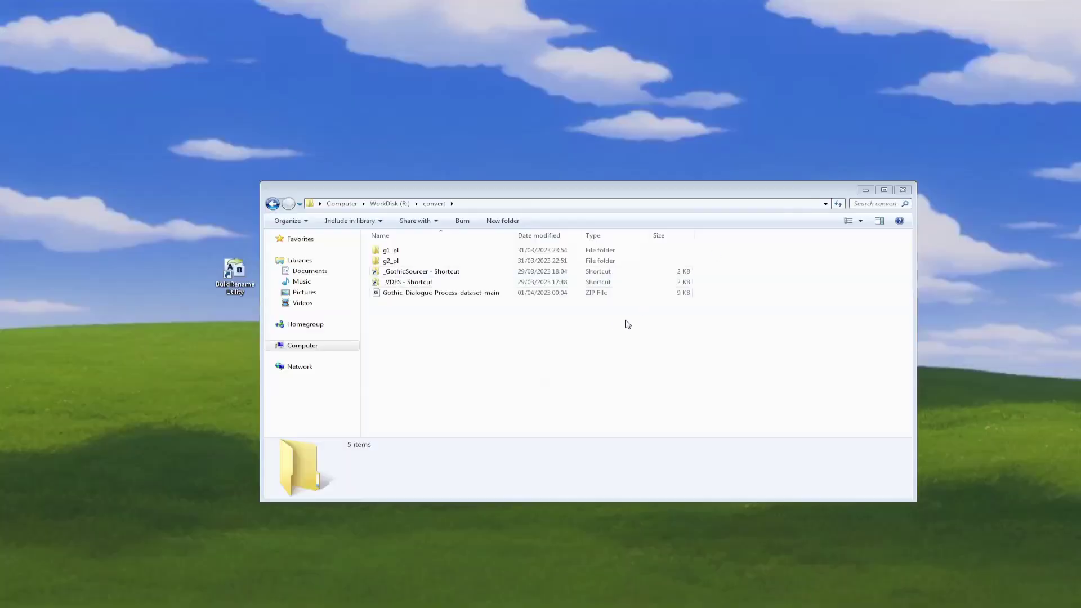
Open the Gothic-Dialogue-Process-dataset-main archive in 7-Zip and enter its inner folder with the Python scripts
{"action": "left_click", "coordinate": [585, 298]}
{"action": "double_click", "coordinate": [585, 298]}
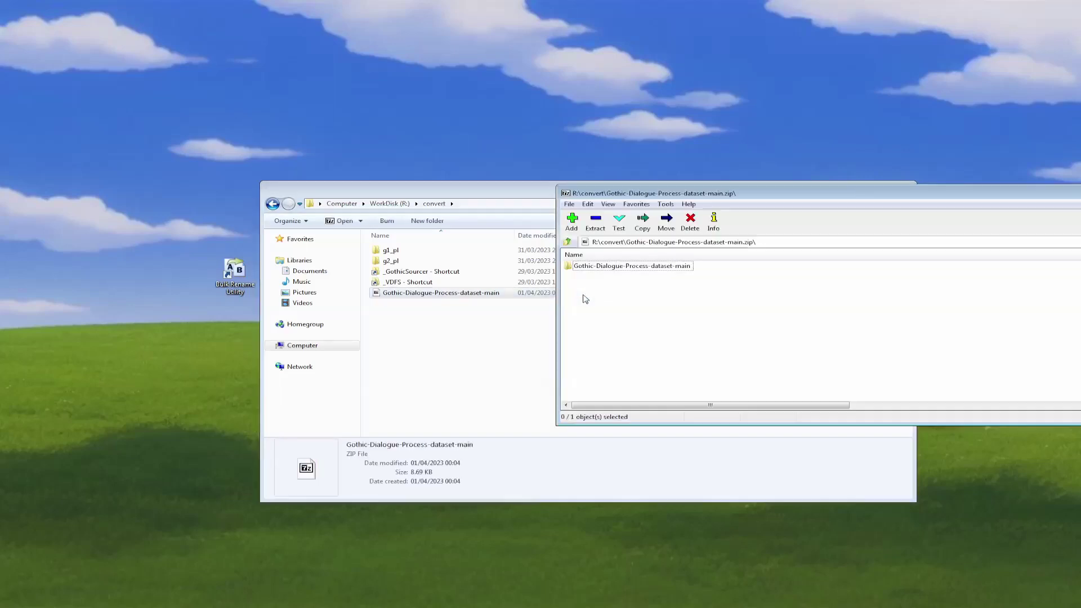
{"action": "double_click", "coordinate": [591, 268]}
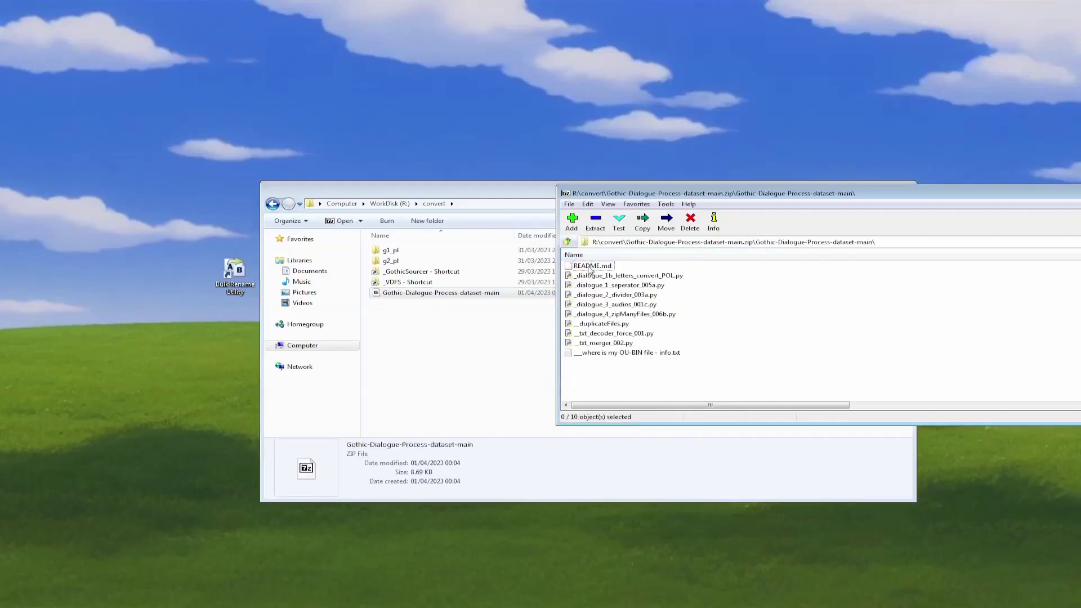
Open the MISSIONS folder inside g1_pl, check the audio files in its SPEECH subfolder and return to MISSIONS
{"action": "double_click", "coordinate": [391, 250]}
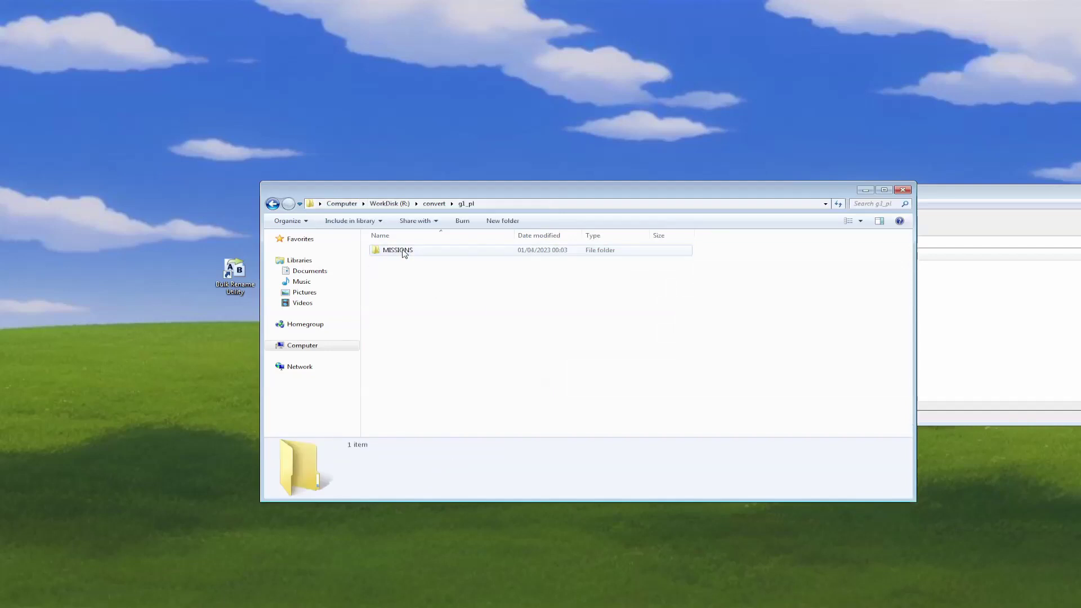
{"action": "left_click", "coordinate": [426, 251]}
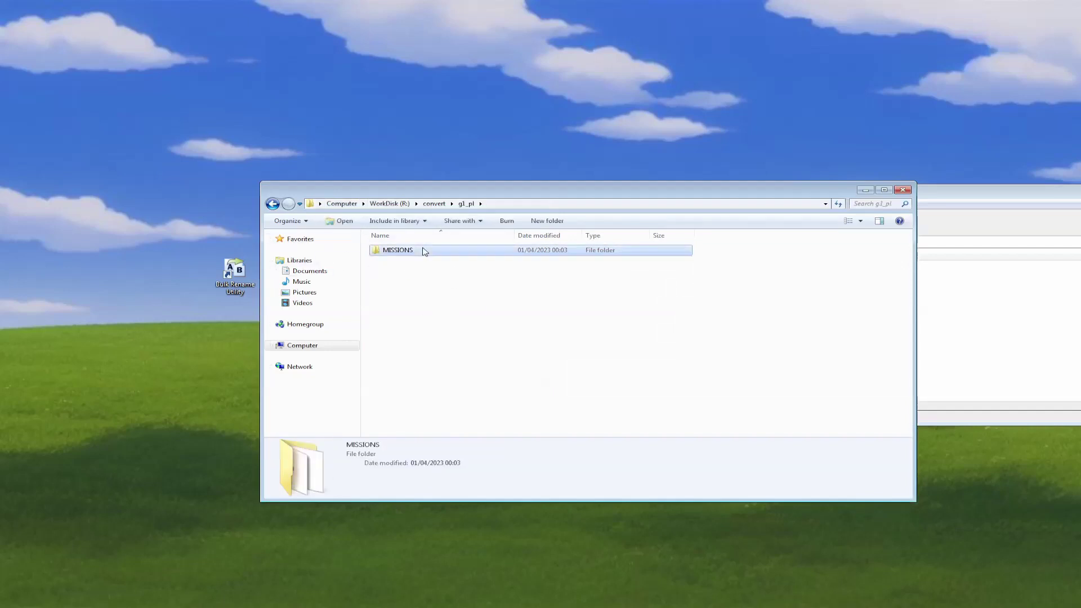
{"action": "double_click", "coordinate": [419, 253]}
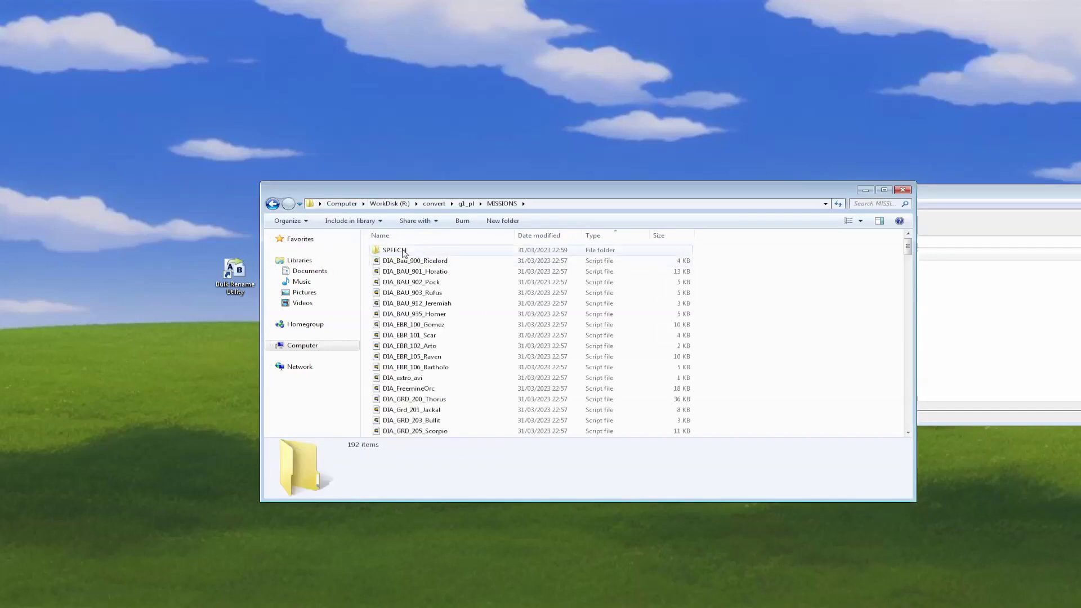
{"action": "left_click", "coordinate": [403, 252]}
{"action": "double_click", "coordinate": [403, 251]}
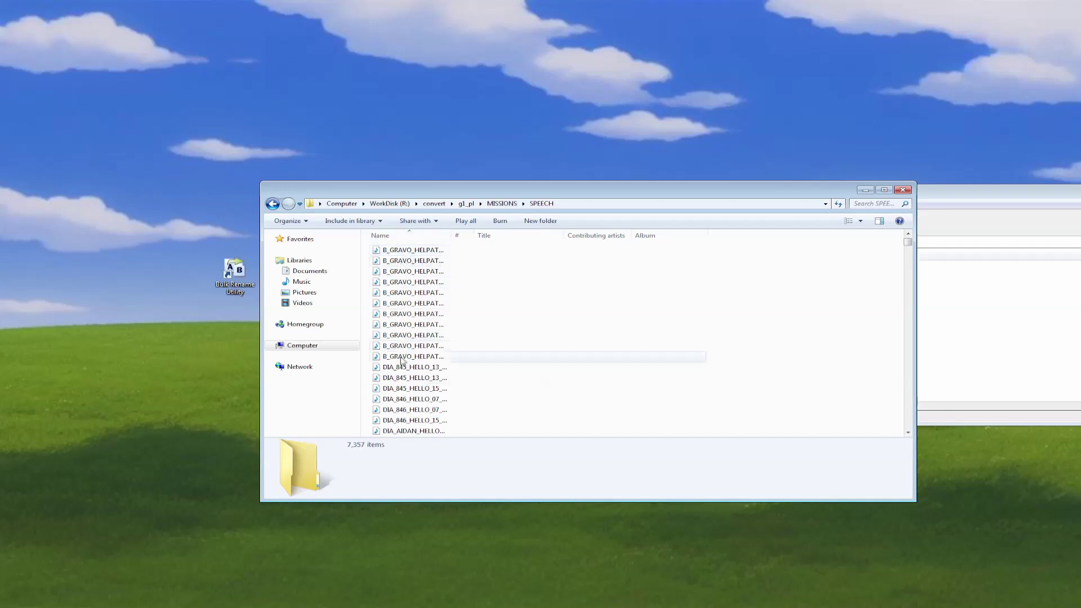
{"action": "left_click", "coordinate": [501, 204]}
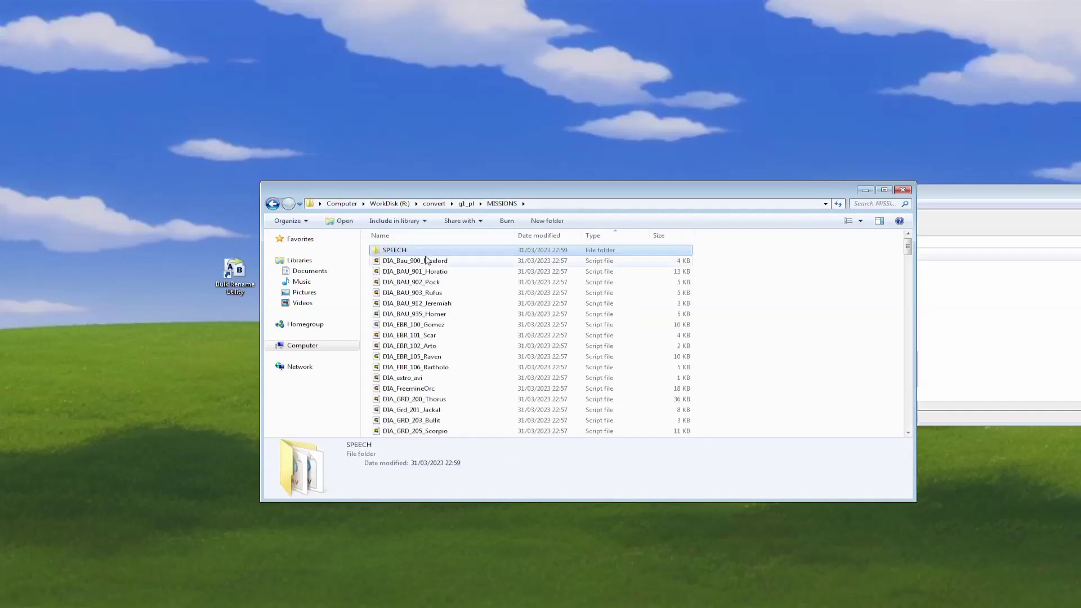
Copy the Python scripts from the Gothic-Dialogue-Process-dataset-main archive into the MISSIONS folder and close 7-Zip
{"action": "left_click", "coordinate": [426, 262]}
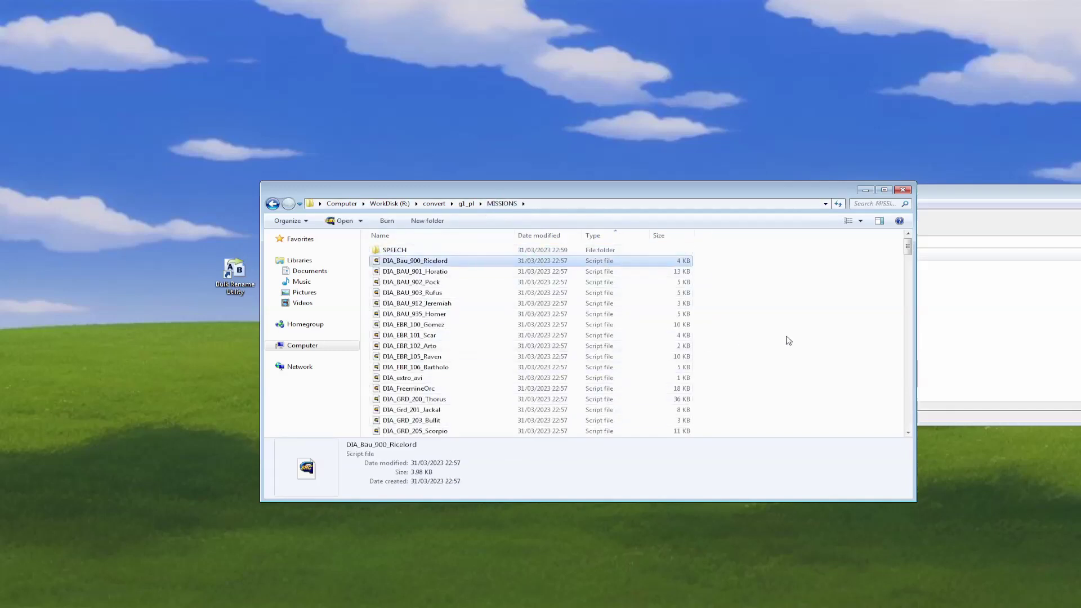
{"action": "left_click", "coordinate": [953, 344]}
{"action": "left_click_drag", "start_coordinate": [691, 347], "coordinate": [521, 330]}
{"action": "left_click", "coordinate": [776, 320]}
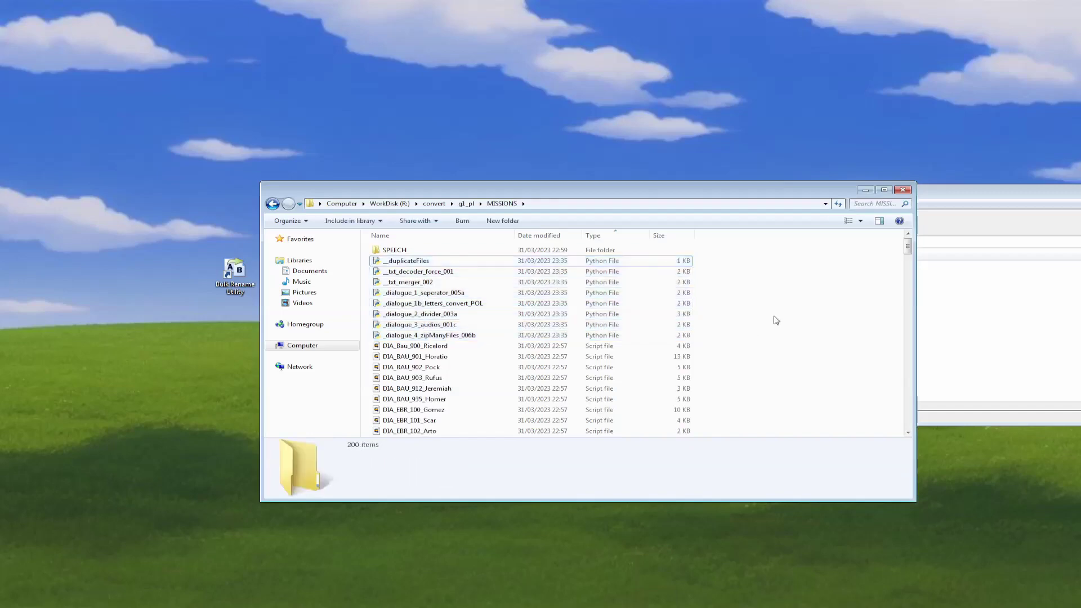
{"action": "key", "text": "alt+Tab"}
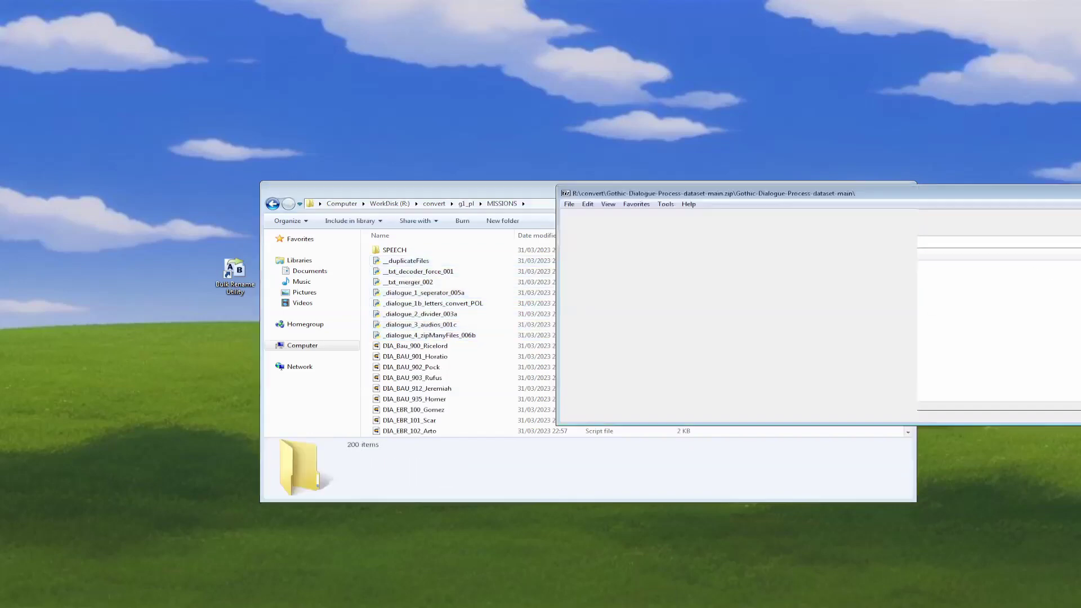
{"action": "key", "text": "alt+F4"}
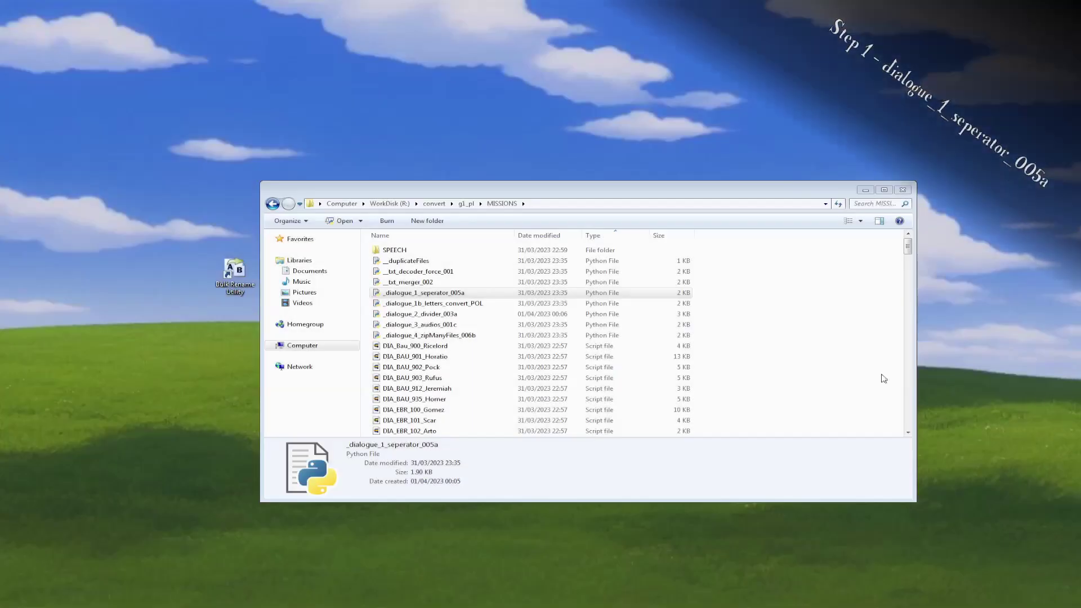
Open _dialogue_1_seperator_005a in IDLE, run the module and close the shell once it is done
{"action": "left_click", "coordinate": [396, 291]}
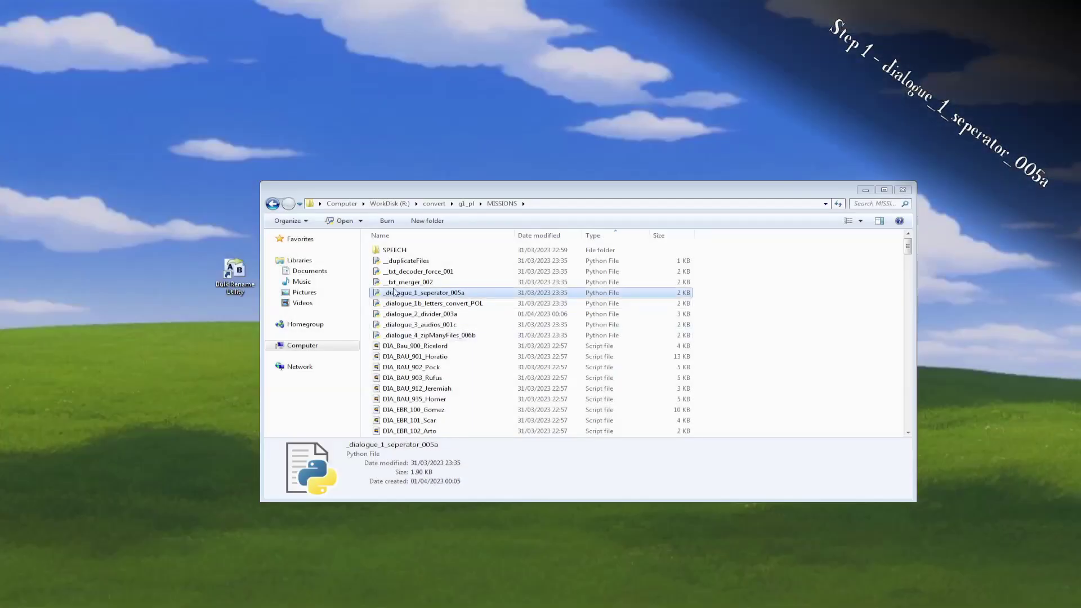
{"action": "left_click", "coordinate": [360, 220]}
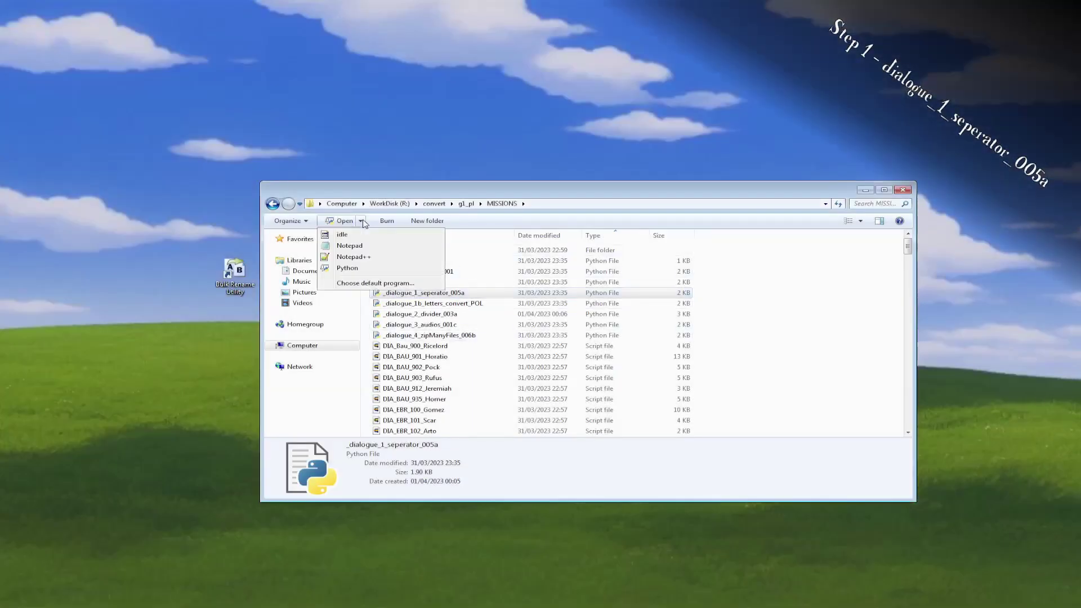
{"action": "left_click", "coordinate": [342, 234]}
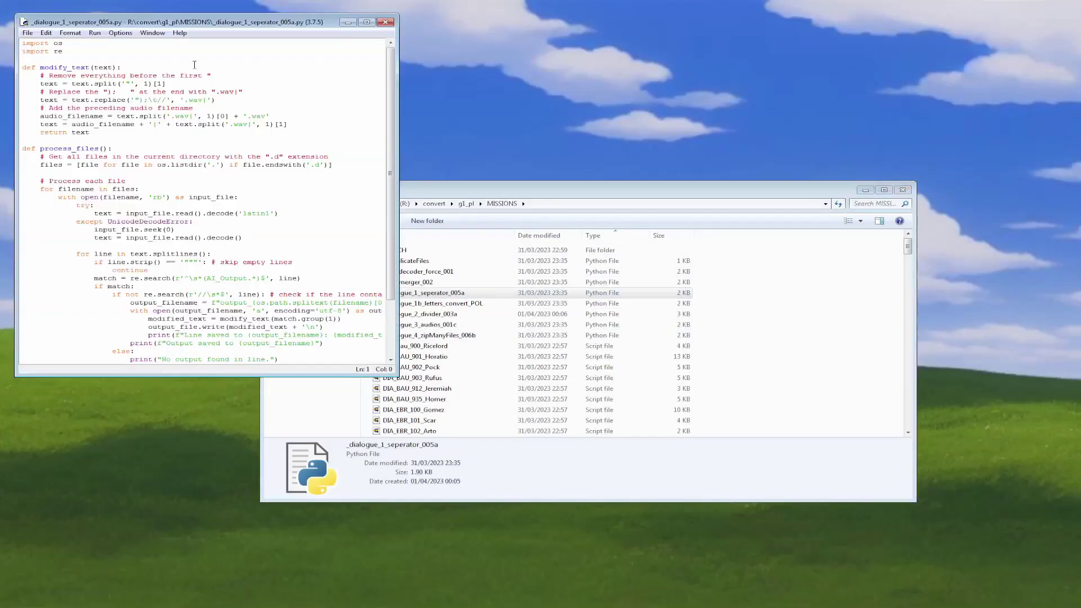
{"action": "left_click", "coordinate": [94, 32]}
{"action": "left_click", "coordinate": [183, 66]}
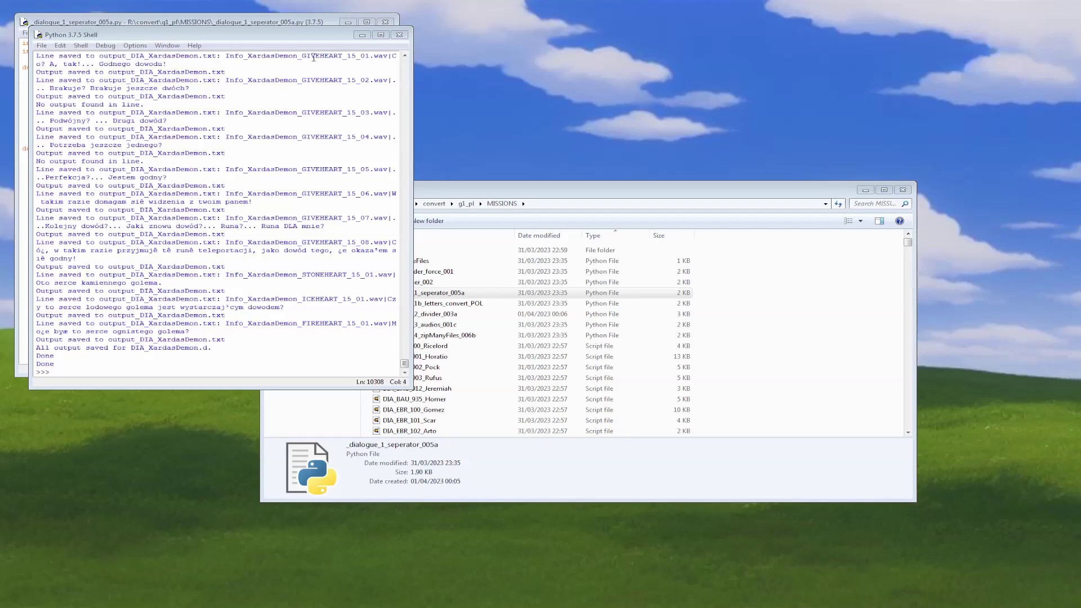
{"action": "left_click", "coordinate": [400, 36]}
Open output_DIA_Kdf_402_Corristo in Notepad, examine how the Polish letters are written in its lines and close it
{"action": "left_click_drag", "start_coordinate": [907, 242], "coordinate": [915, 368]}
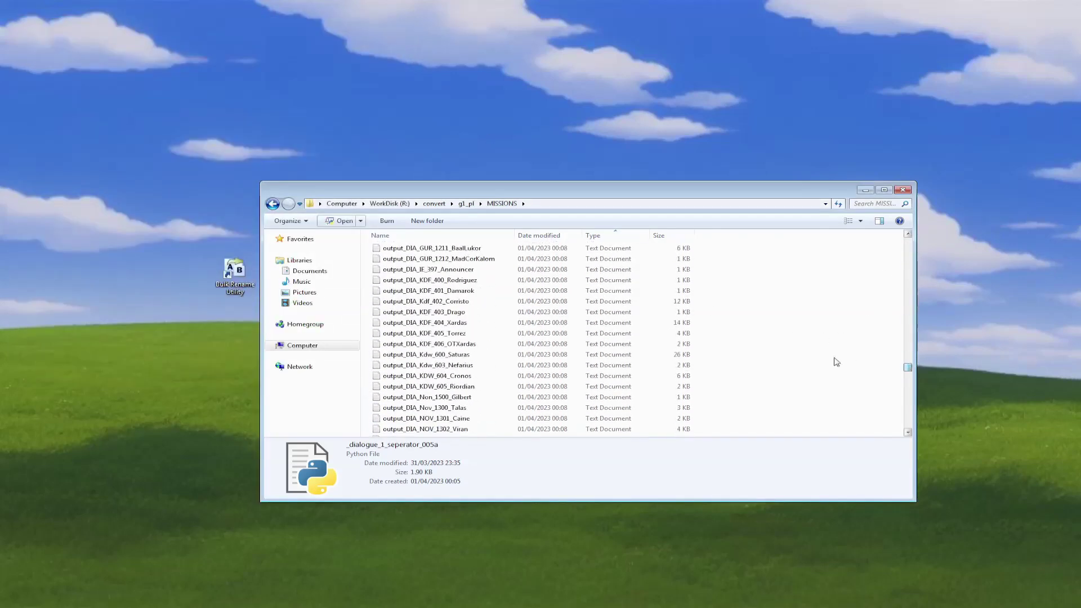
{"action": "double_click", "coordinate": [668, 302]}
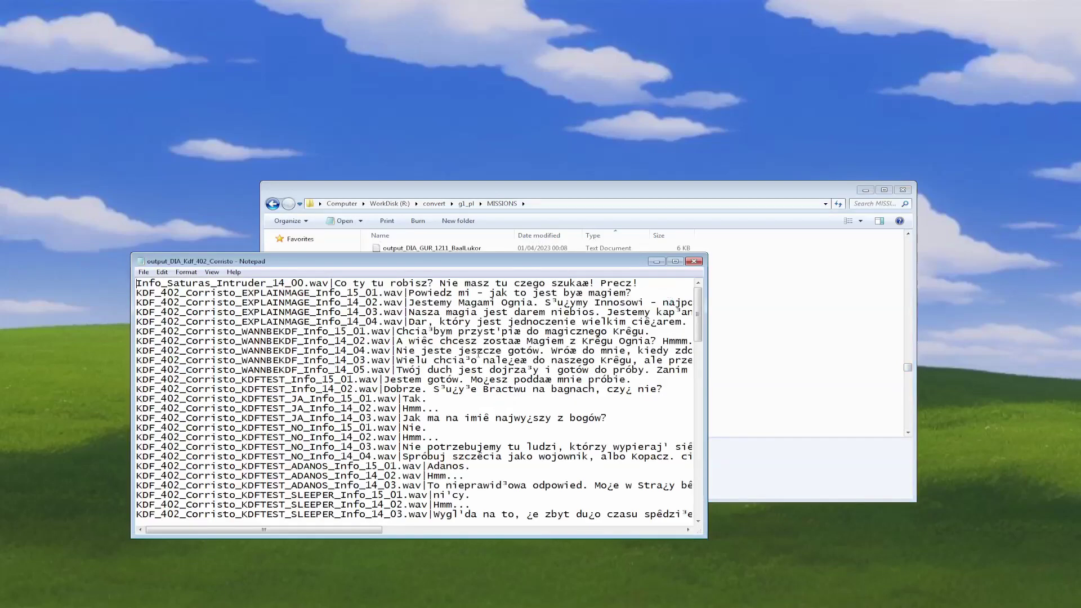
{"action": "scroll", "coordinate": [485, 354], "scroll_direction": "down", "scroll_amount": 2}
{"action": "left_click_drag", "start_coordinate": [434, 332], "coordinate": [498, 362]}
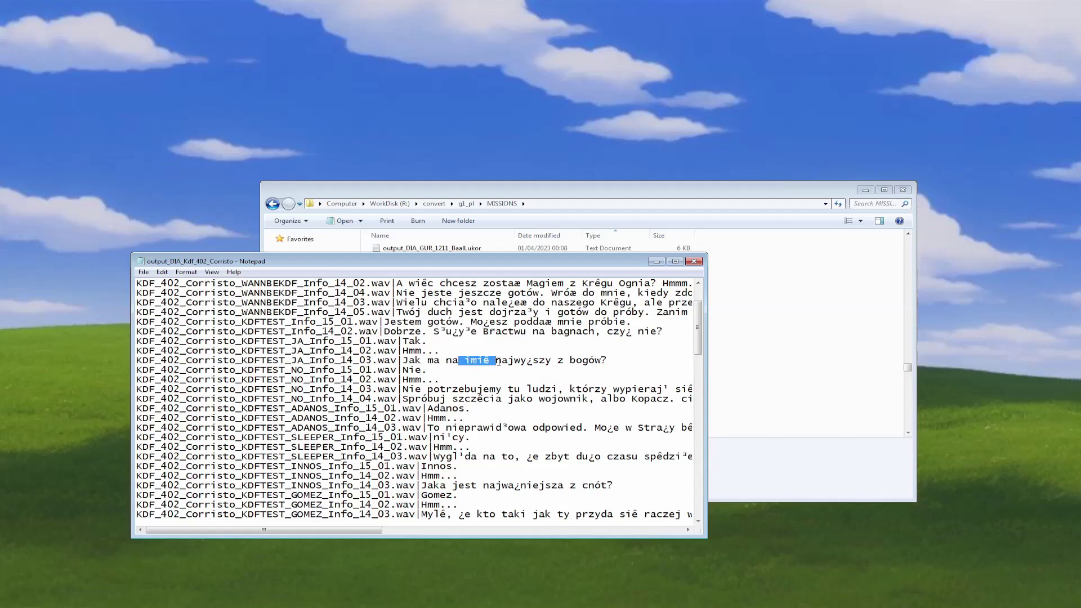
{"action": "left_click", "coordinate": [695, 263]}
{"action": "scroll", "coordinate": [907, 370], "scroll_direction": "up", "scroll_amount": 20}
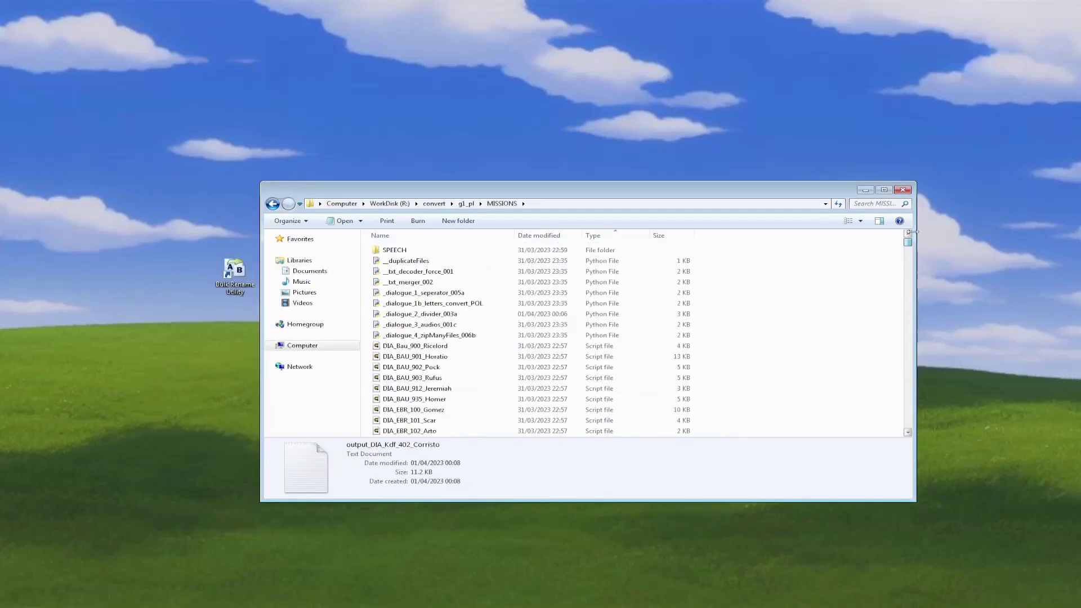
Run _dialogue_1b_letters_convert_POL in IDLE to convert the Polish letters, then close the shell and the script
{"action": "left_click", "coordinate": [471, 304]}
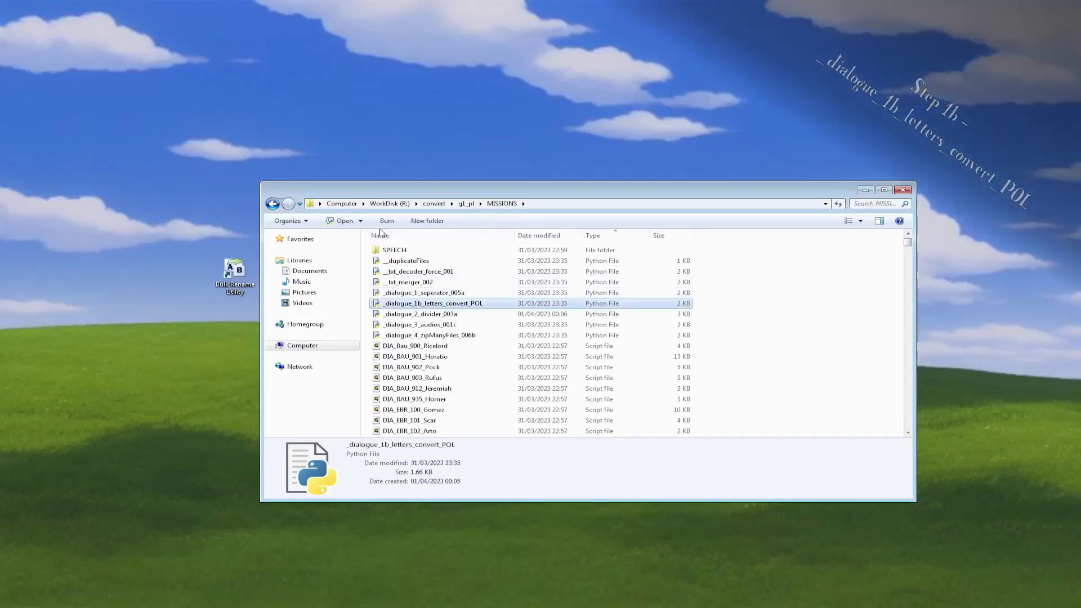
{"action": "left_click", "coordinate": [361, 221]}
{"action": "left_click", "coordinate": [364, 234]}
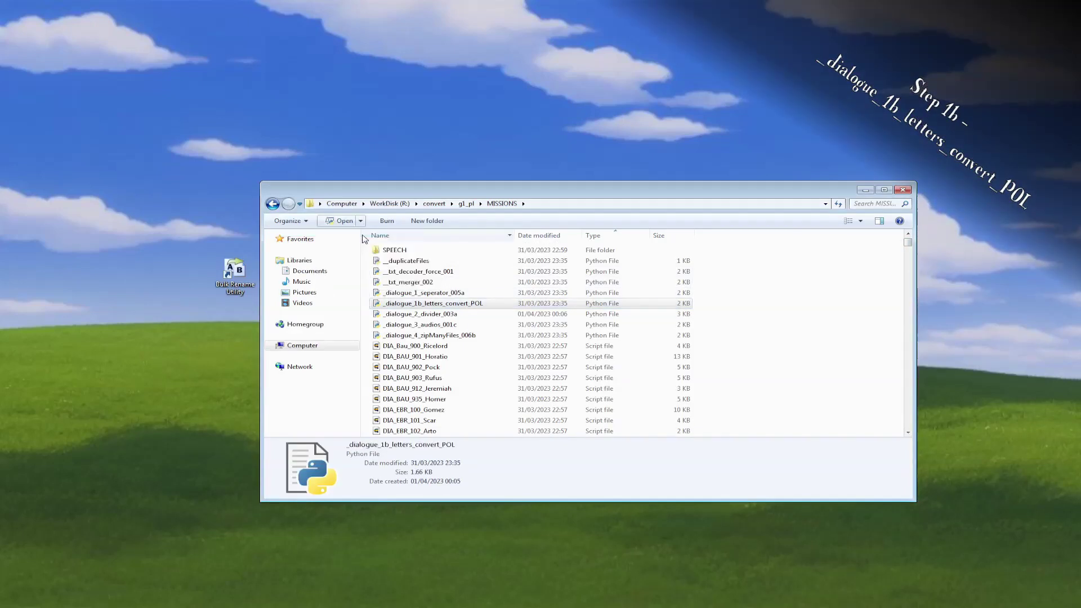
{"action": "left_click", "coordinate": [151, 84]}
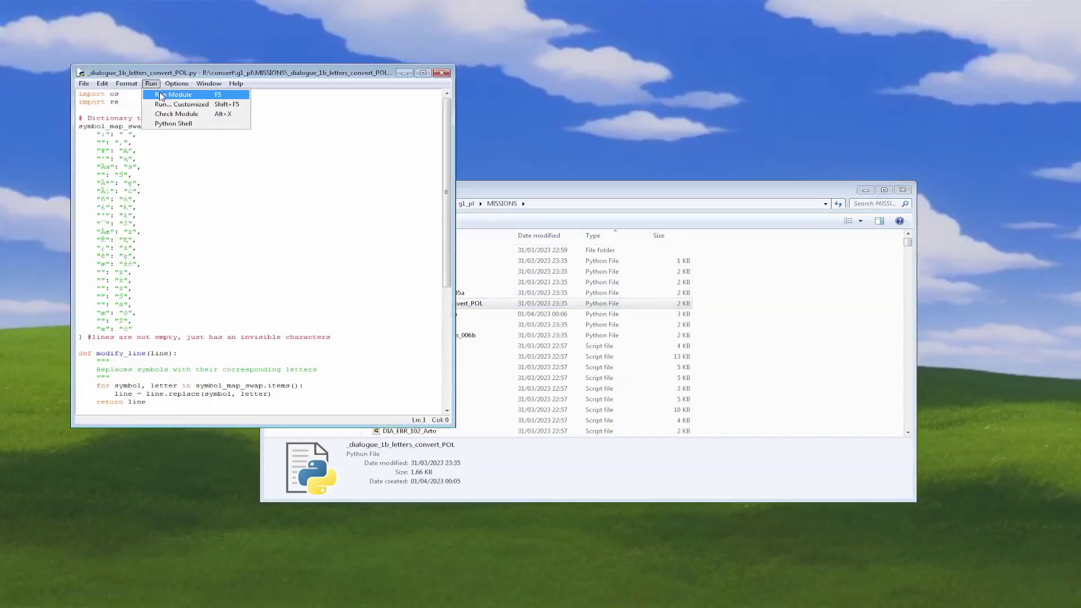
{"action": "left_click", "coordinate": [163, 96]}
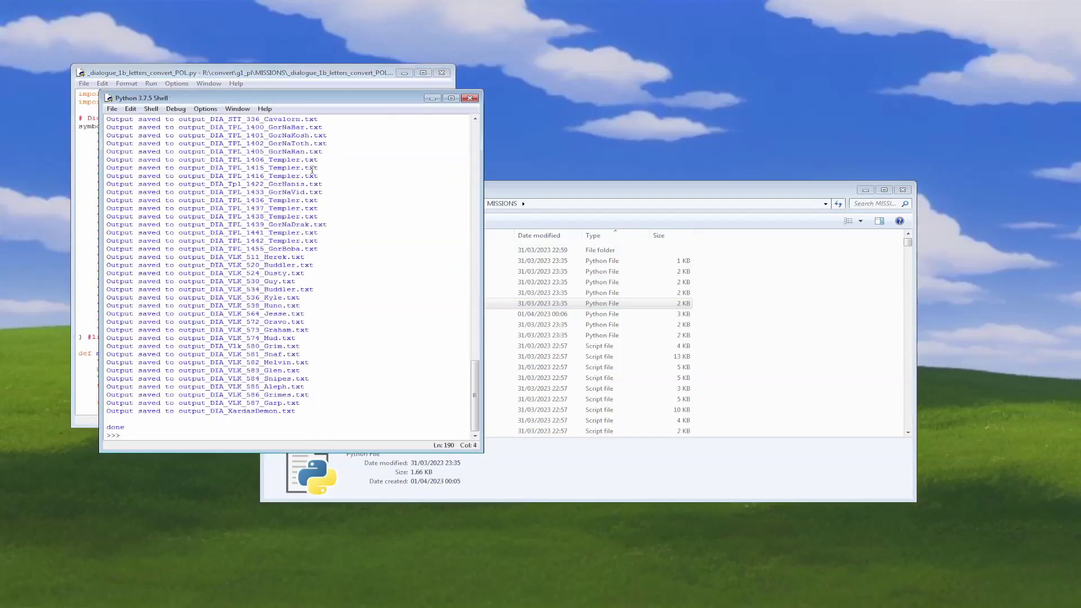
{"action": "left_click", "coordinate": [470, 98]}
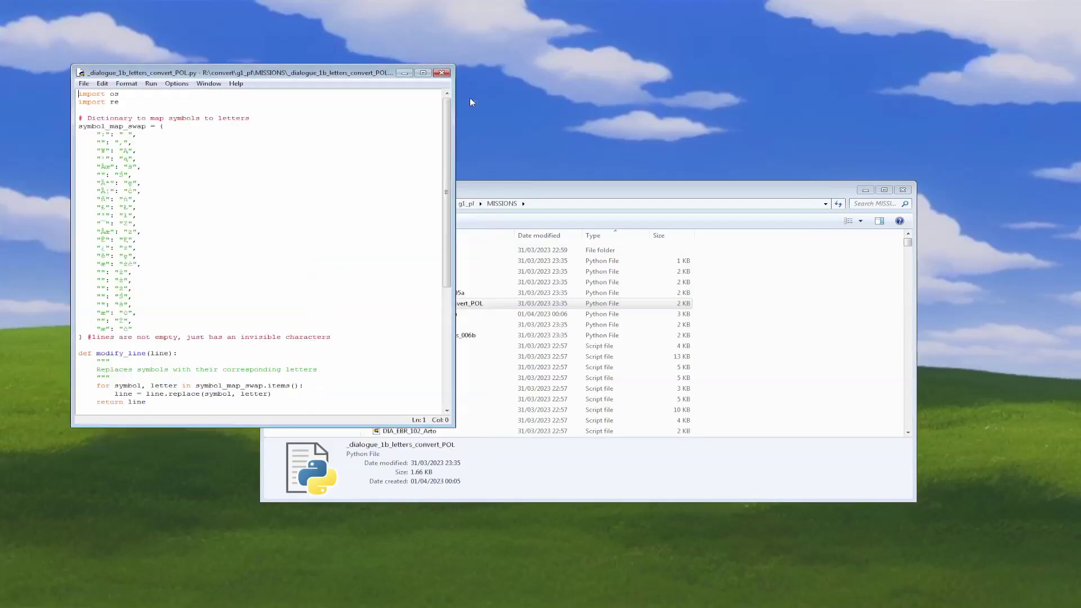
{"action": "left_click", "coordinate": [442, 73]}
Open output_DIA_ORG_825_Organisator to check its Polish characters, close it and return to the start of the file list
{"action": "left_click_drag", "start_coordinate": [908, 243], "coordinate": [913, 386]}
{"action": "double_click", "coordinate": [462, 340]}
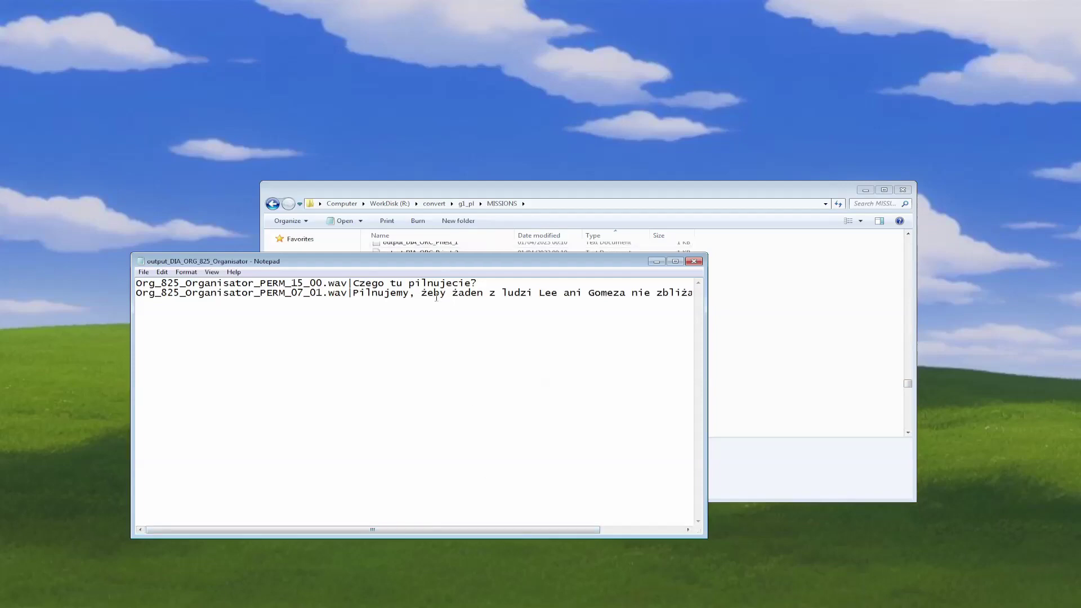
{"action": "left_click_drag", "start_coordinate": [415, 294], "coordinate": [465, 294]}
{"action": "left_click", "coordinate": [694, 262]}
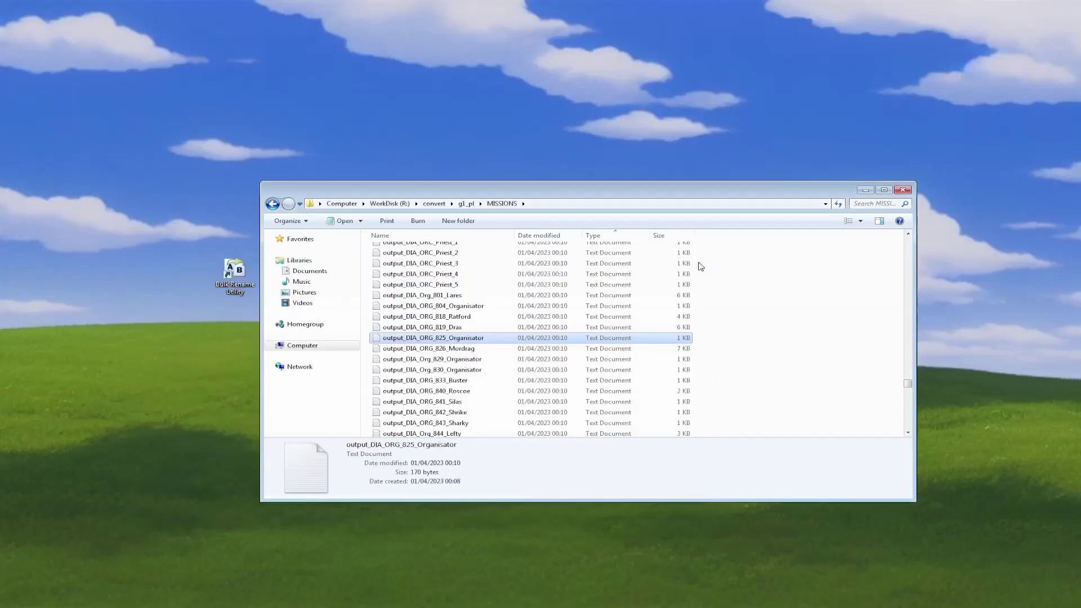
{"action": "left_click_drag", "start_coordinate": [908, 385], "coordinate": [908, 241]}
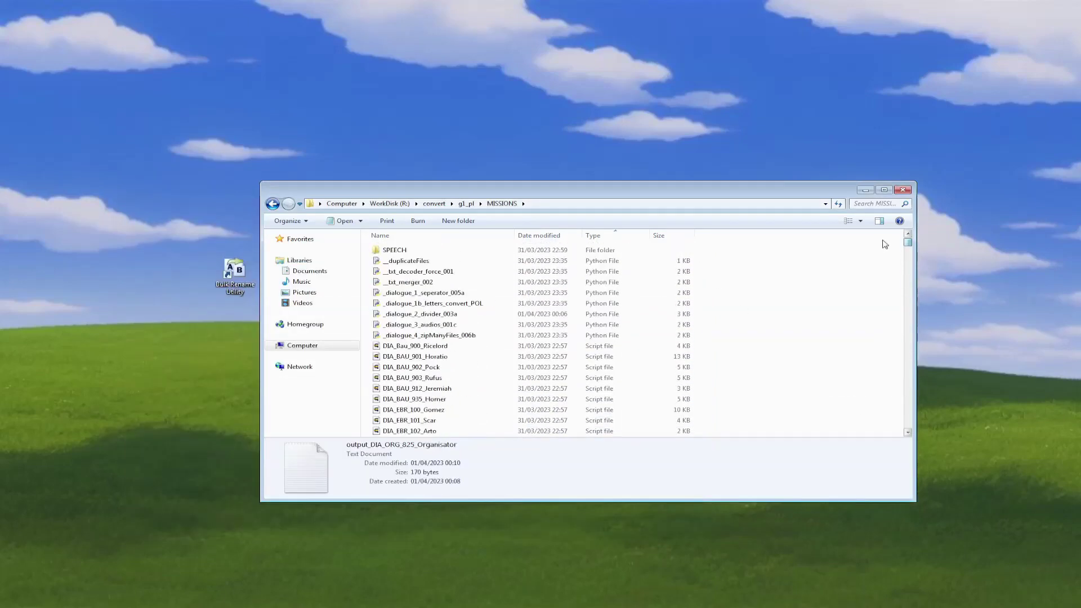
Run _dialogue_2_divider_003a in IDLE to split player and NPC lines, then close the shell and the script
{"action": "left_click", "coordinate": [509, 314]}
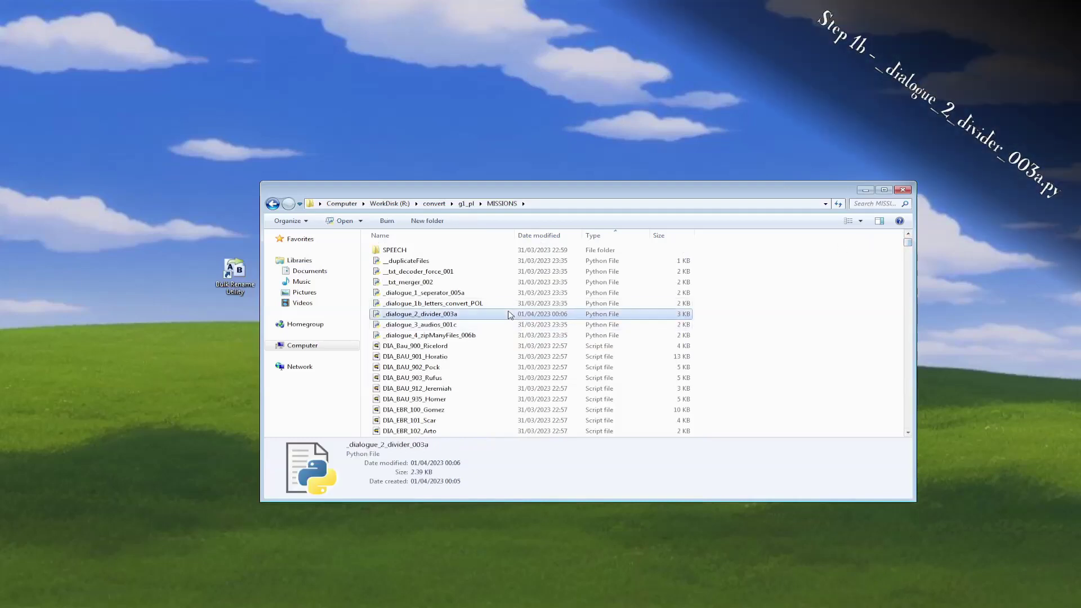
{"action": "left_click", "coordinate": [361, 221]}
{"action": "left_click", "coordinate": [363, 237]}
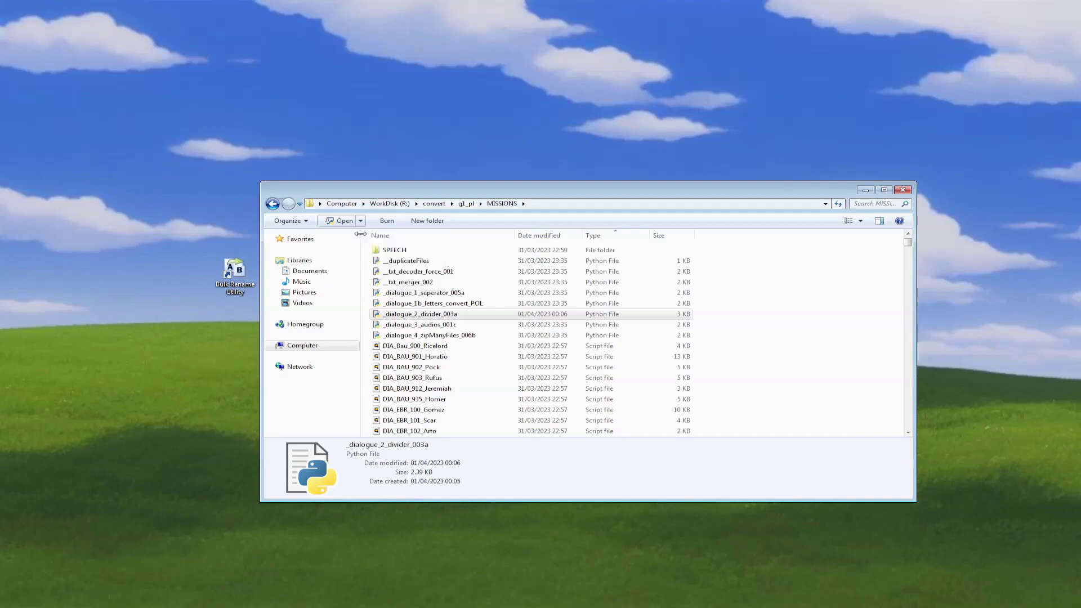
{"action": "left_click", "coordinate": [222, 147]}
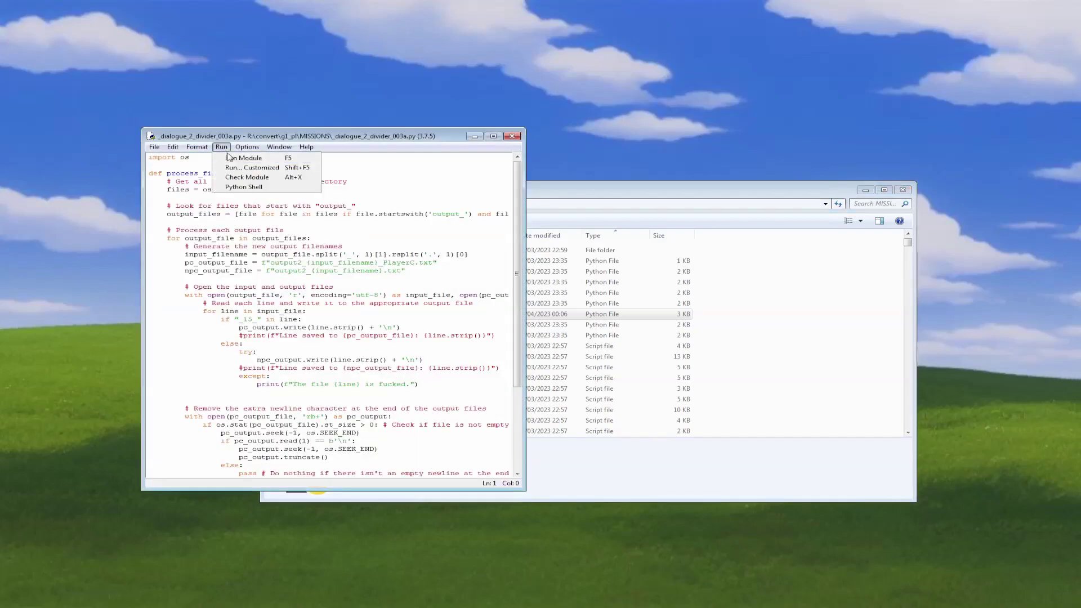
{"action": "left_click", "coordinate": [234, 156]}
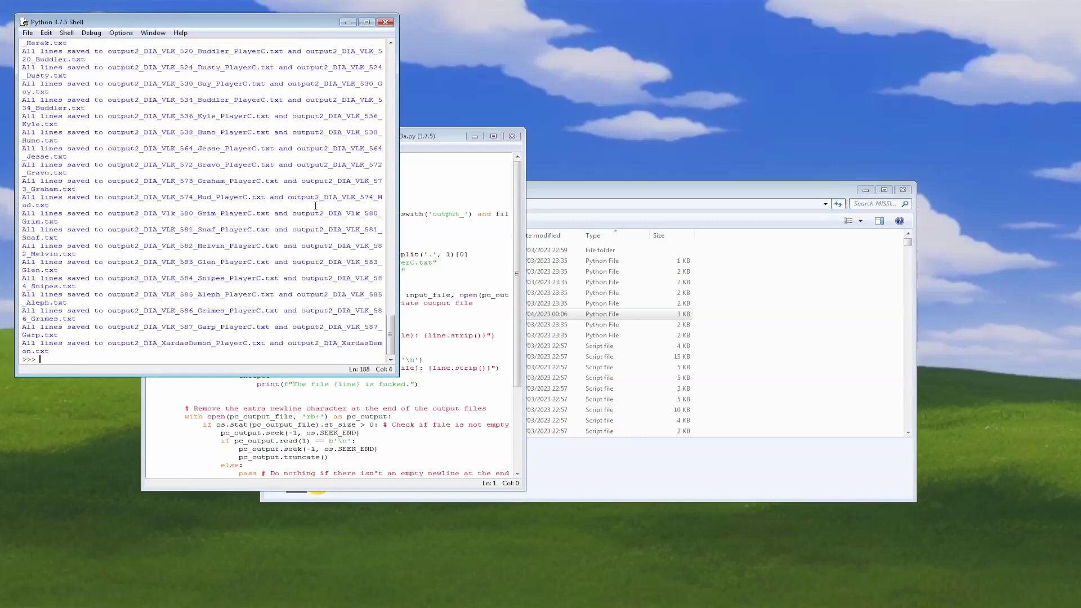
{"action": "left_click", "coordinate": [385, 23]}
{"action": "left_click", "coordinate": [512, 137]}
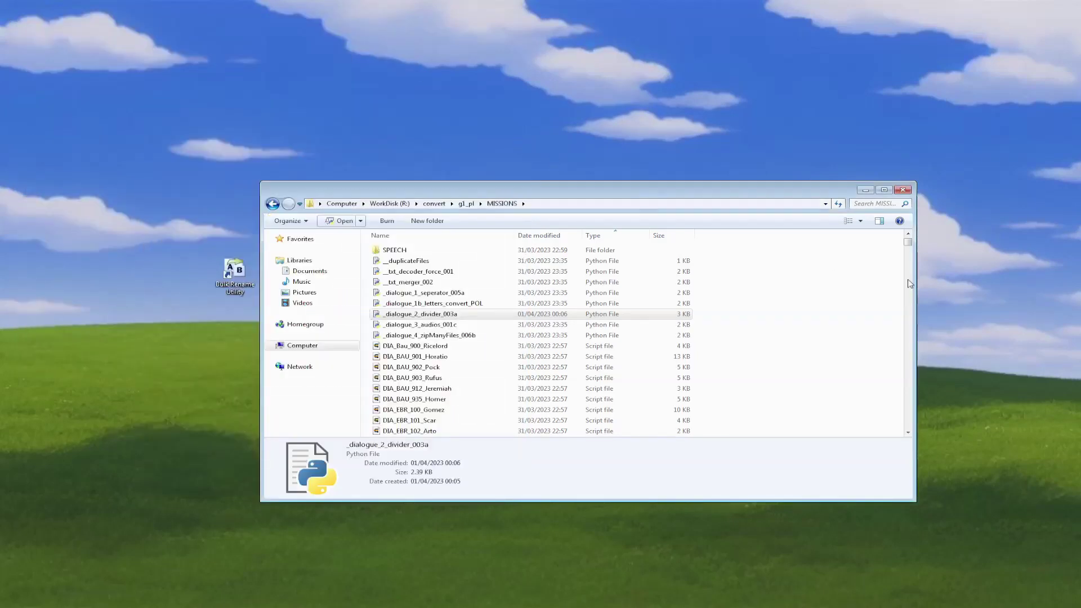
Examine the output2 text files in MISSIONS, comparing the output2_DIA_ORG_819_Drax file with its PlayerC counterpart
{"action": "left_click_drag", "start_coordinate": [909, 241], "coordinate": [908, 382]}
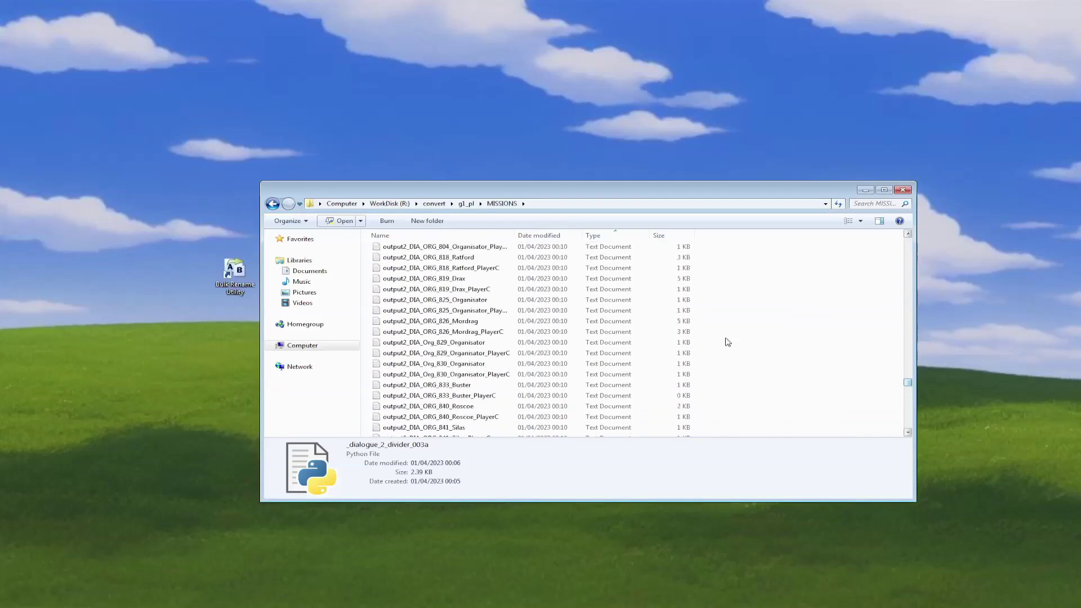
{"action": "left_click_drag", "start_coordinate": [730, 313], "coordinate": [682, 279]}
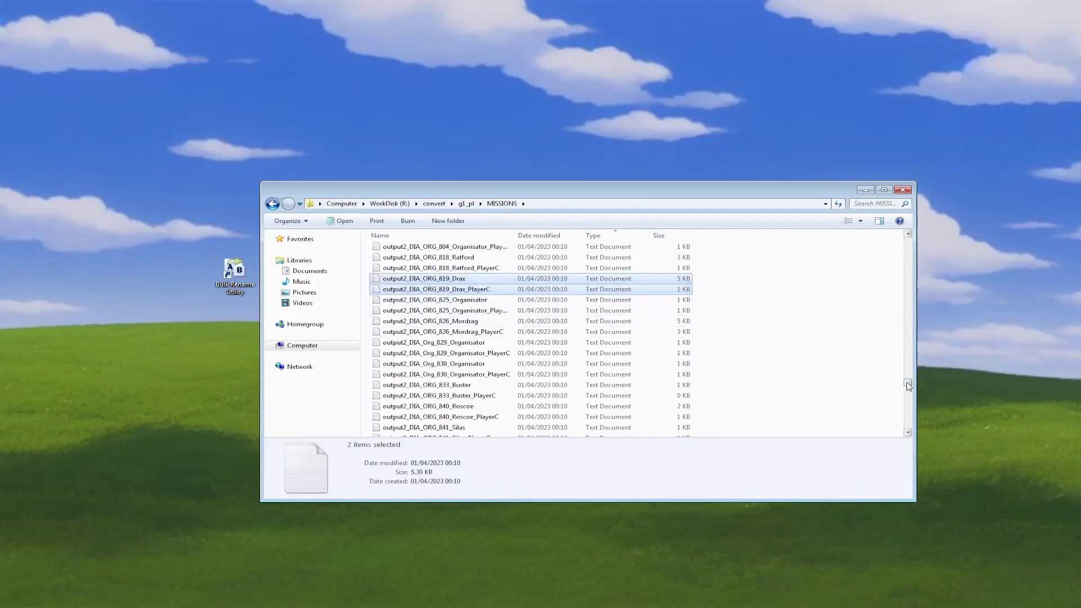
{"action": "left_click_drag", "start_coordinate": [908, 385], "coordinate": [909, 294]}
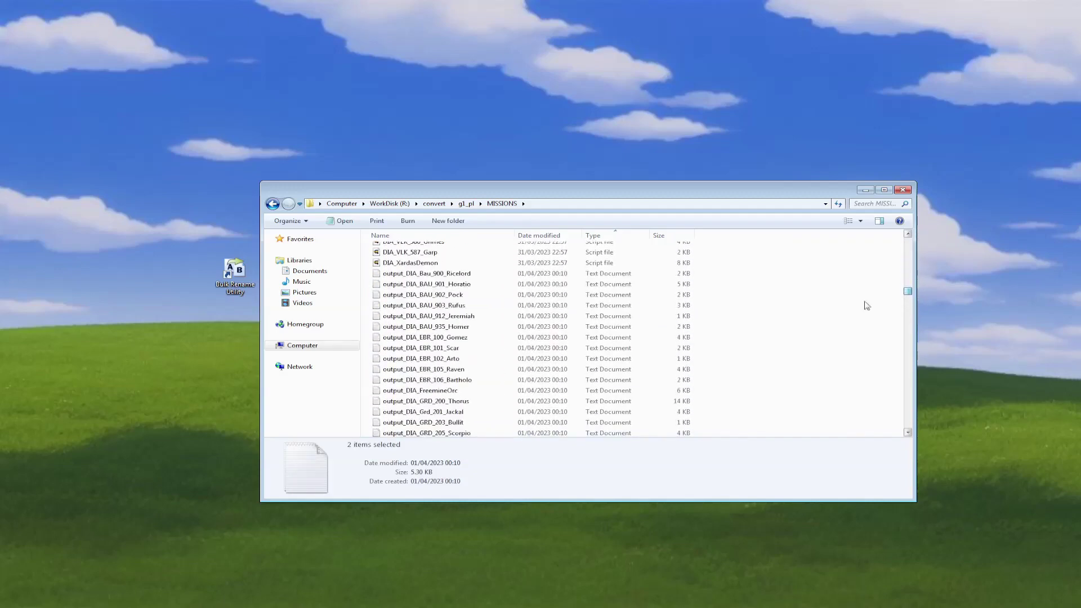
Copy the output_ prefix from the output_DIA_BAU_901_Horatio file name and search the MISSIONS folder for it
{"action": "left_click", "coordinate": [401, 285]}
{"action": "left_click", "coordinate": [400, 285]}
{"action": "left_click_drag", "start_coordinate": [406, 284], "coordinate": [356, 286]}
{"action": "key", "text": "ctrl+c"}
{"action": "left_click", "coordinate": [779, 276]}
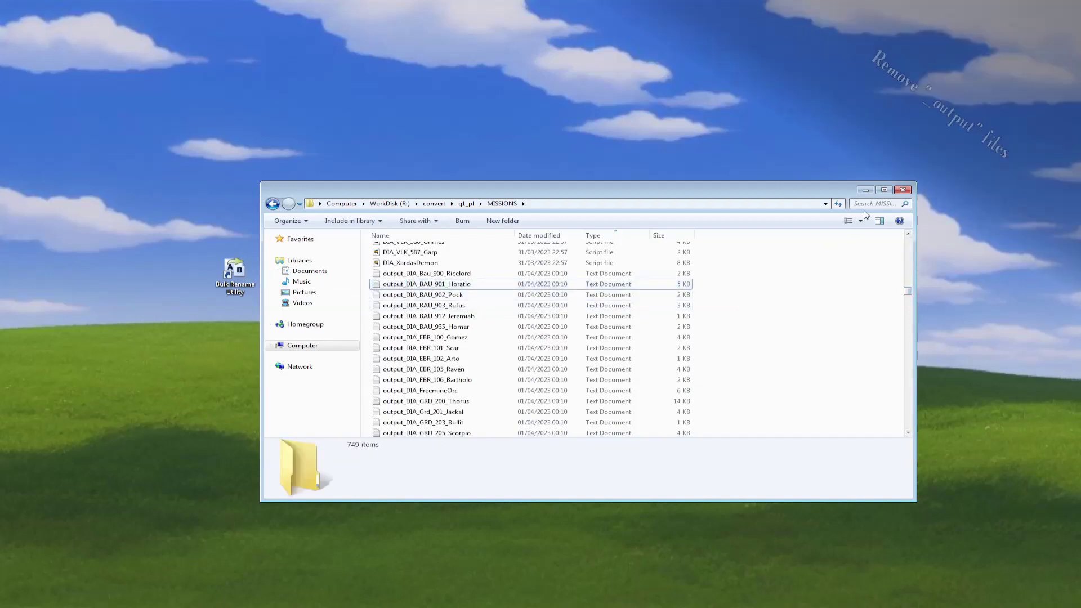
{"action": "left_click", "coordinate": [867, 204]}
{"action": "key", "text": "ctrl+v"}
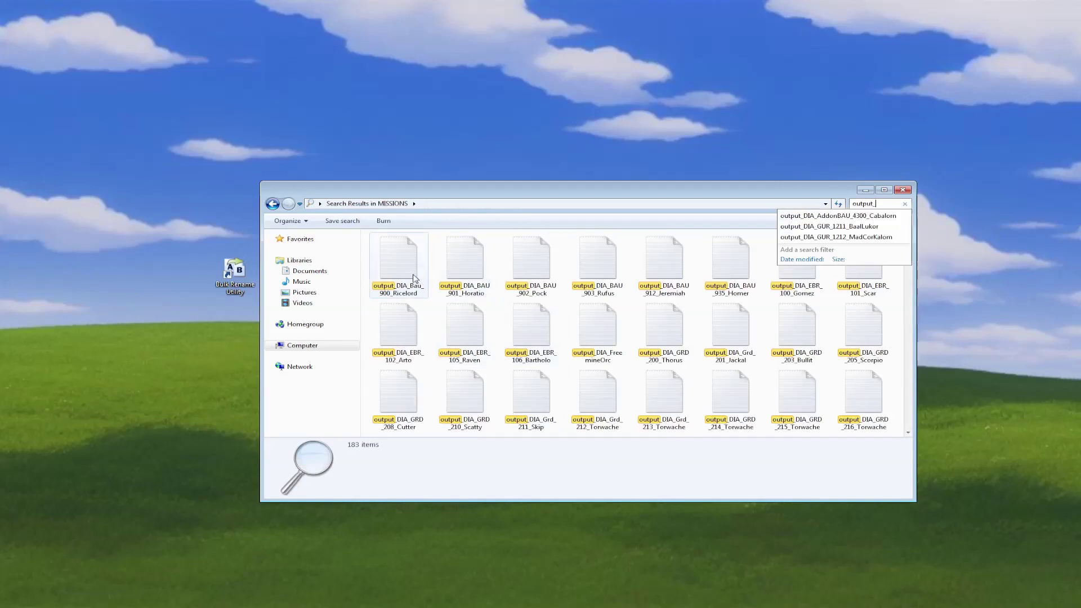
{"action": "key", "text": "Return"}
Delete all output_ text files in the search results and clear the search to return to MISSIONS
{"action": "key", "text": "ctrl+a"}
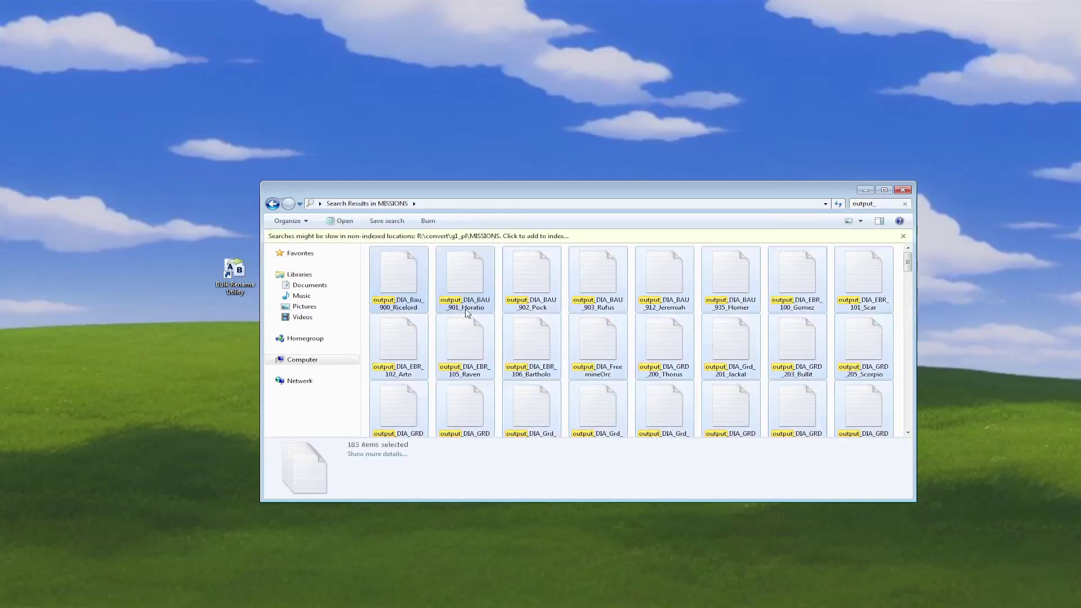
{"action": "key", "text": "Delete"}
{"action": "key", "text": "Return"}
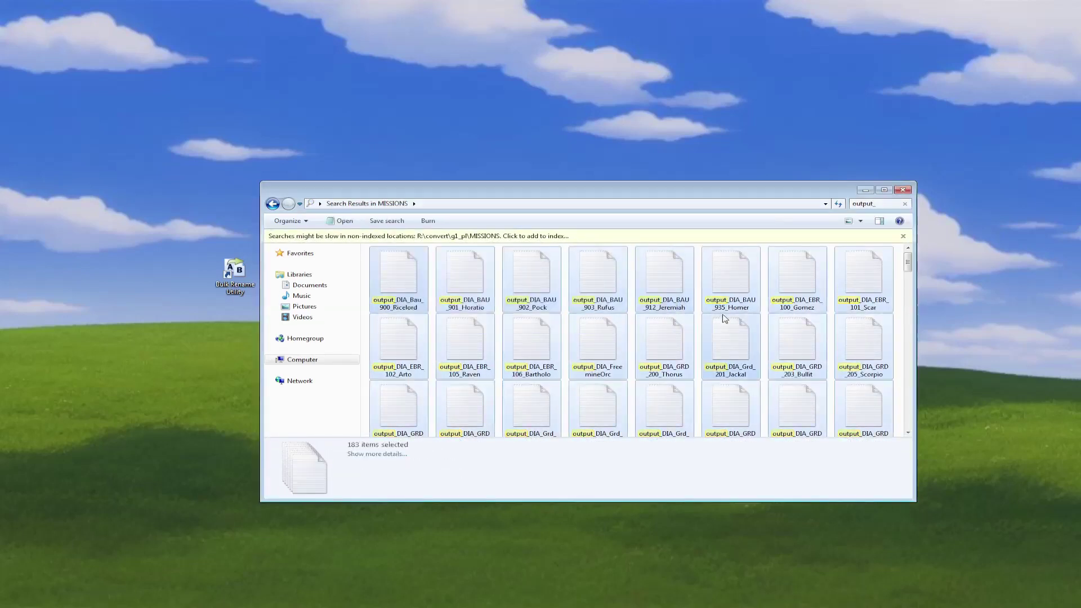
{"action": "left_click", "coordinate": [904, 203]}
{"action": "left_click", "coordinate": [860, 340]}
Copy the _PlayerC suffix from the output2_DIA_EBR_102_Arto_PlayerC file name and search the MISSIONS folder for it
{"action": "left_click_drag", "start_coordinate": [908, 243], "coordinate": [907, 313]}
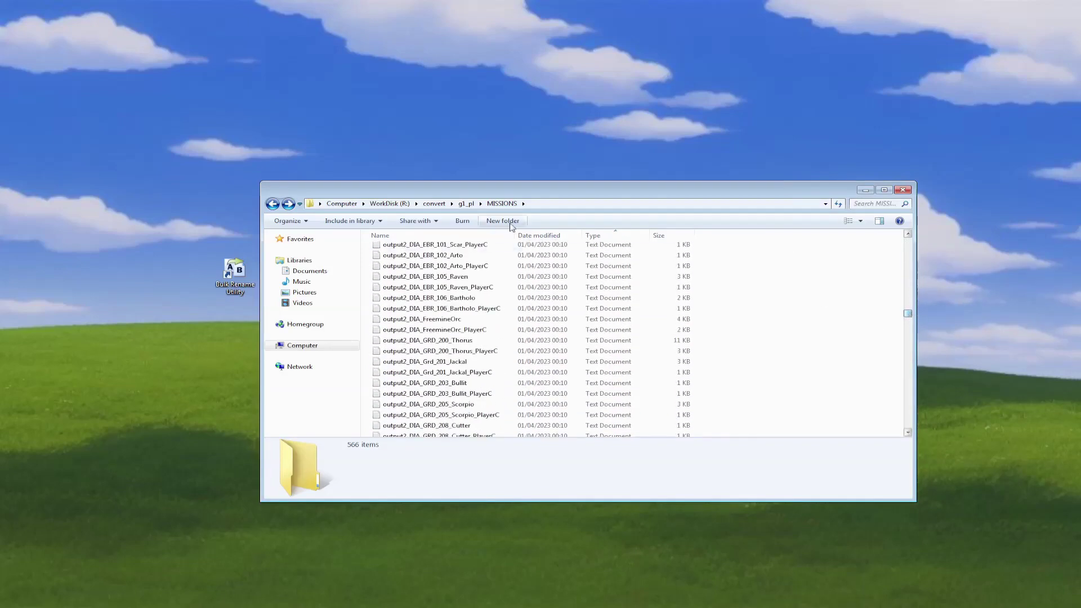
{"action": "left_click", "coordinate": [465, 265]}
{"action": "left_click", "coordinate": [464, 267]}
{"action": "left_click_drag", "start_coordinate": [463, 265], "coordinate": [491, 266]}
{"action": "left_click", "coordinate": [822, 301]}
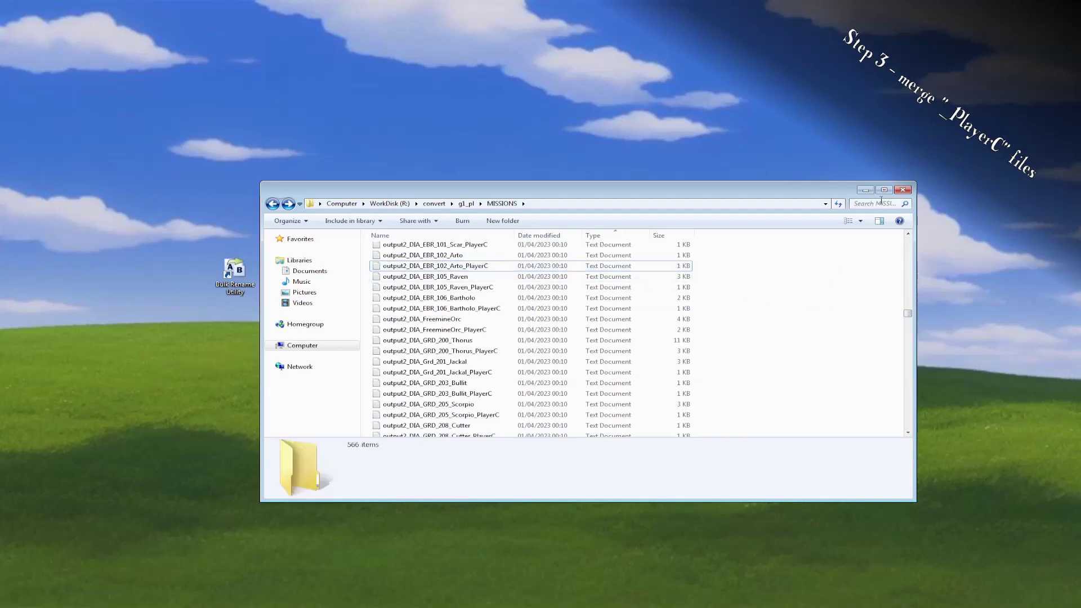
{"action": "left_click", "coordinate": [877, 205]}
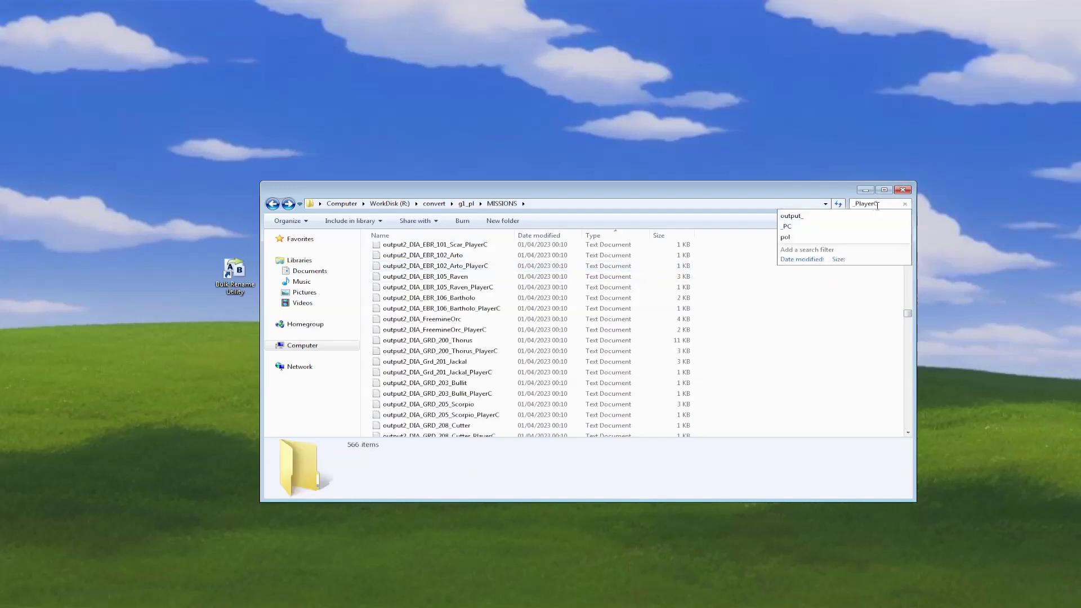
Cut all _PlayerC text files in the search results and clear the search to return to MISSIONS
{"action": "left_click", "coordinate": [398, 265]}
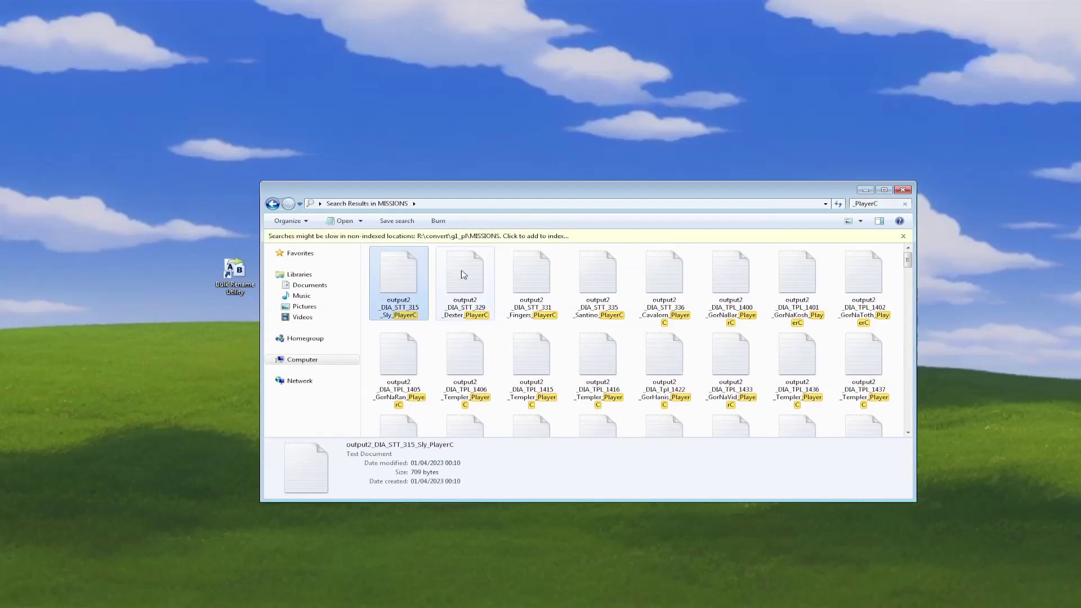
{"action": "key", "text": "ctrl+a"}
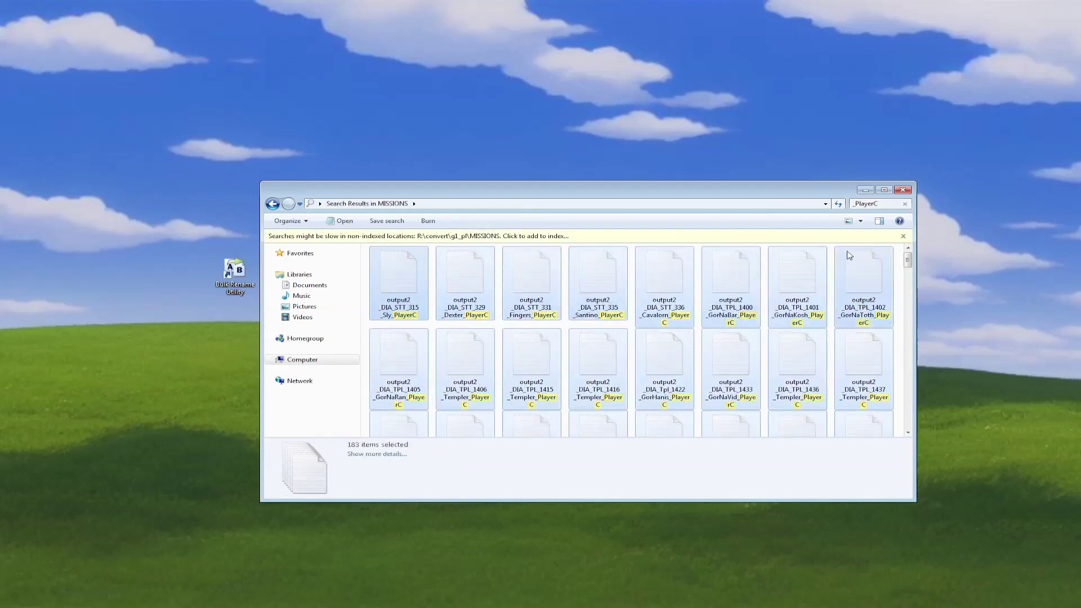
{"action": "left_click", "coordinate": [904, 204]}
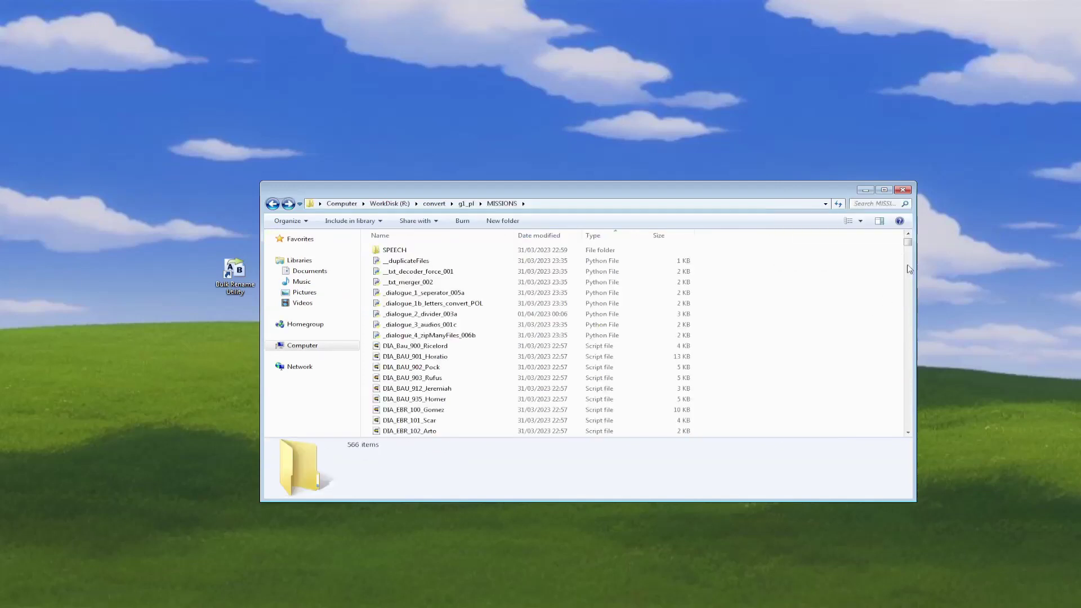
Create a folder named pc in MISSIONS and paste the cut _PlayerC text files into it
{"action": "left_click", "coordinate": [503, 221]}
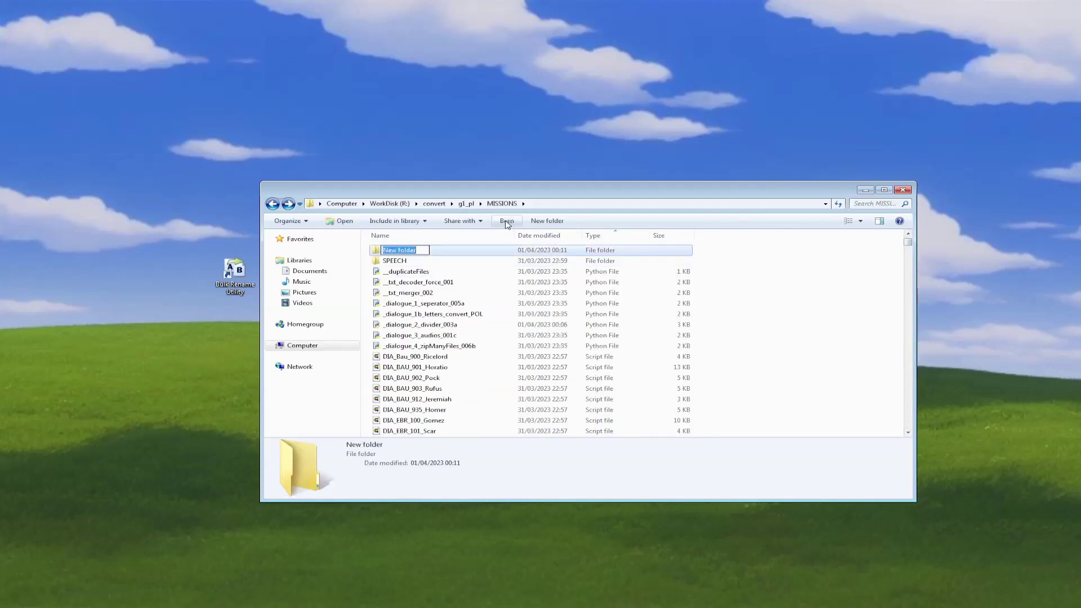
{"action": "type", "text": "pc"}
{"action": "key", "text": "Return"}
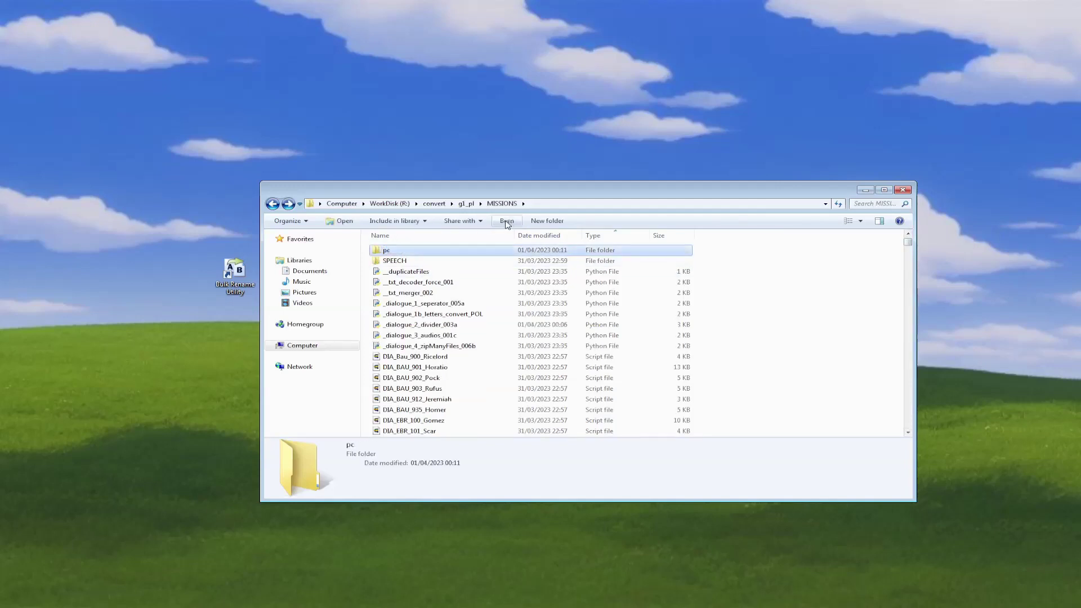
{"action": "key", "text": "Return"}
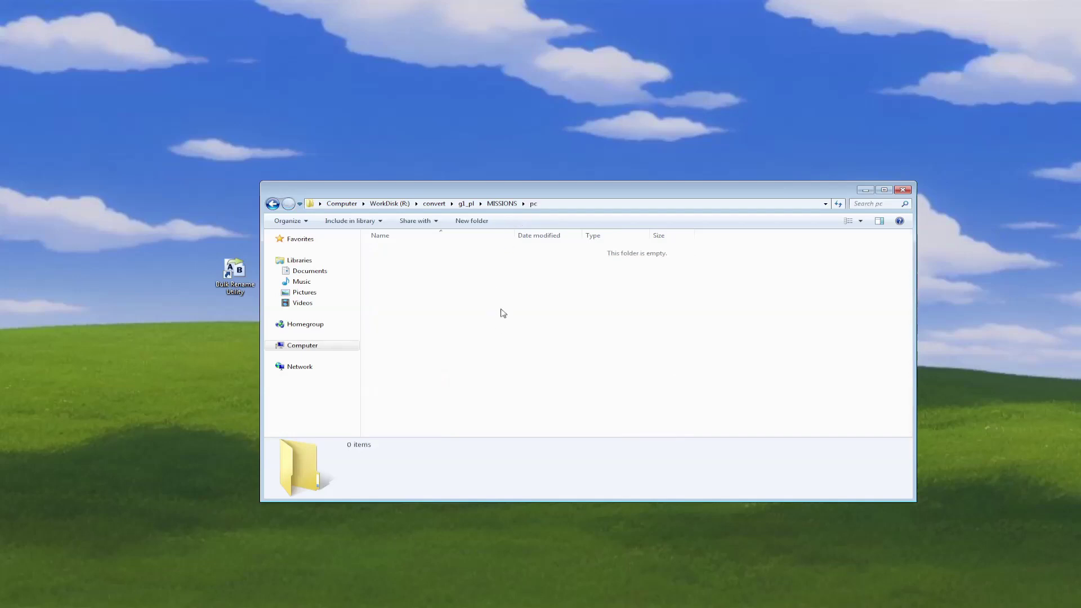
{"action": "key", "text": "ctrl+v"}
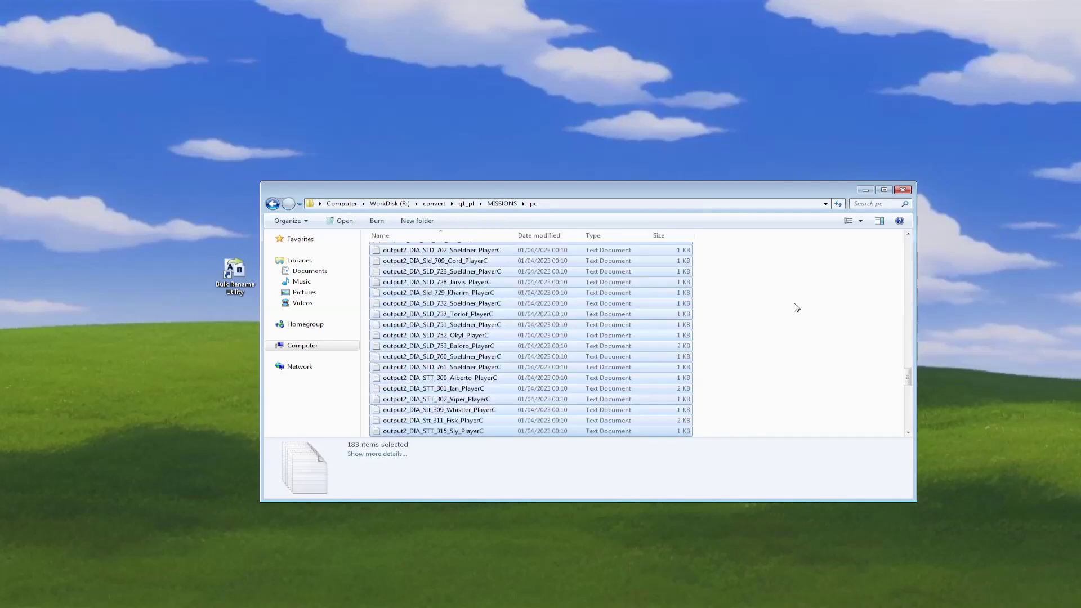
{"action": "left_click", "coordinate": [796, 307]}
{"action": "left_click_drag", "start_coordinate": [907, 378], "coordinate": [896, 219]}
Move the __txt_merger_002 script from MISSIONS into the pc folder and open that folder
{"action": "left_click", "coordinate": [501, 203]}
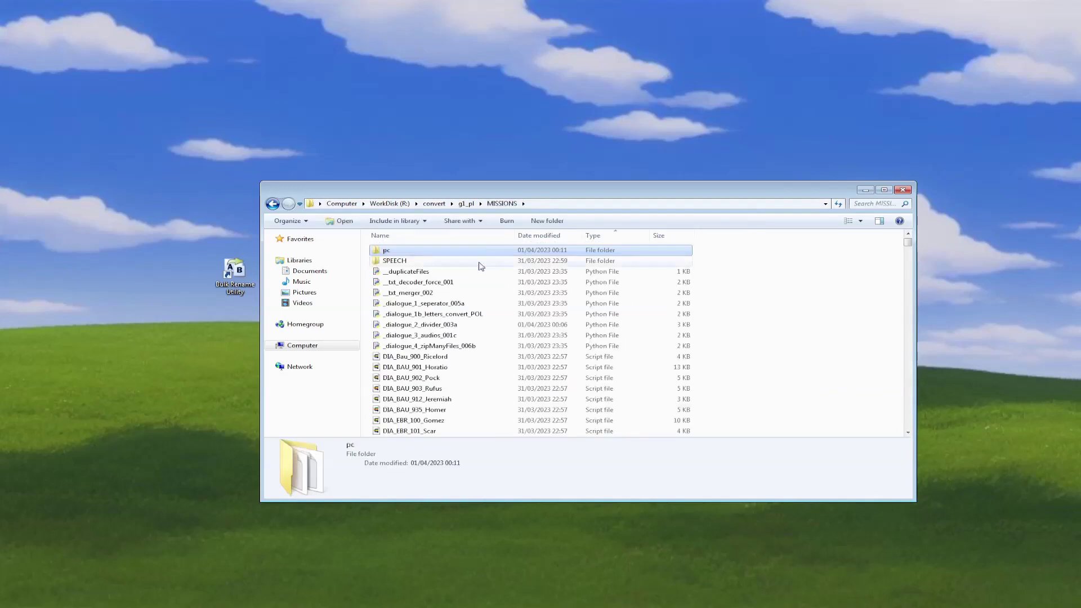
{"action": "left_click", "coordinate": [438, 293]}
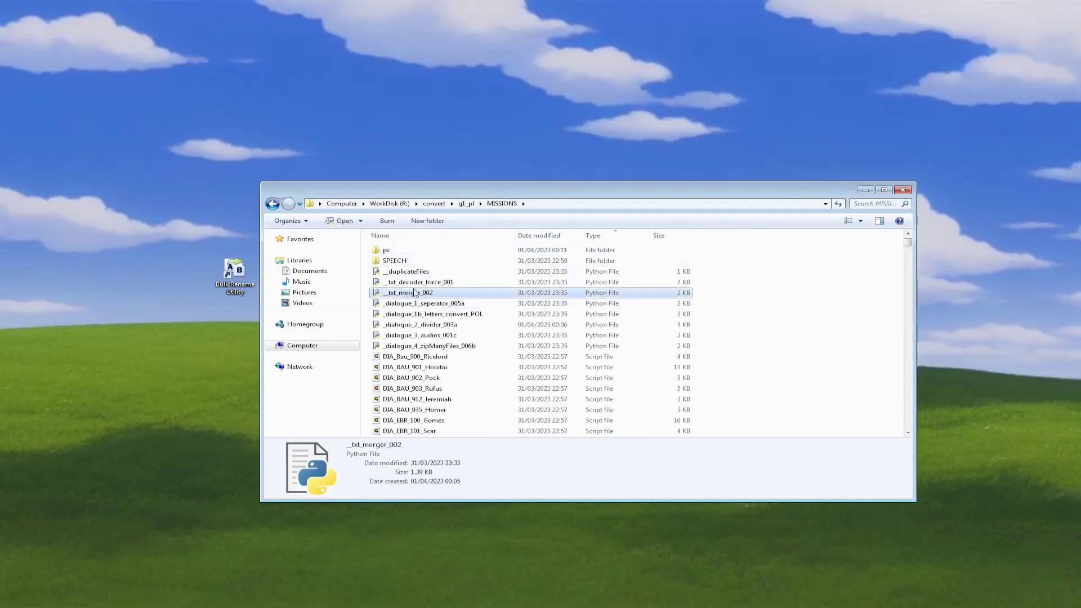
{"action": "left_click_drag", "start_coordinate": [432, 253], "coordinate": [432, 254]}
{"action": "double_click", "coordinate": [431, 255]}
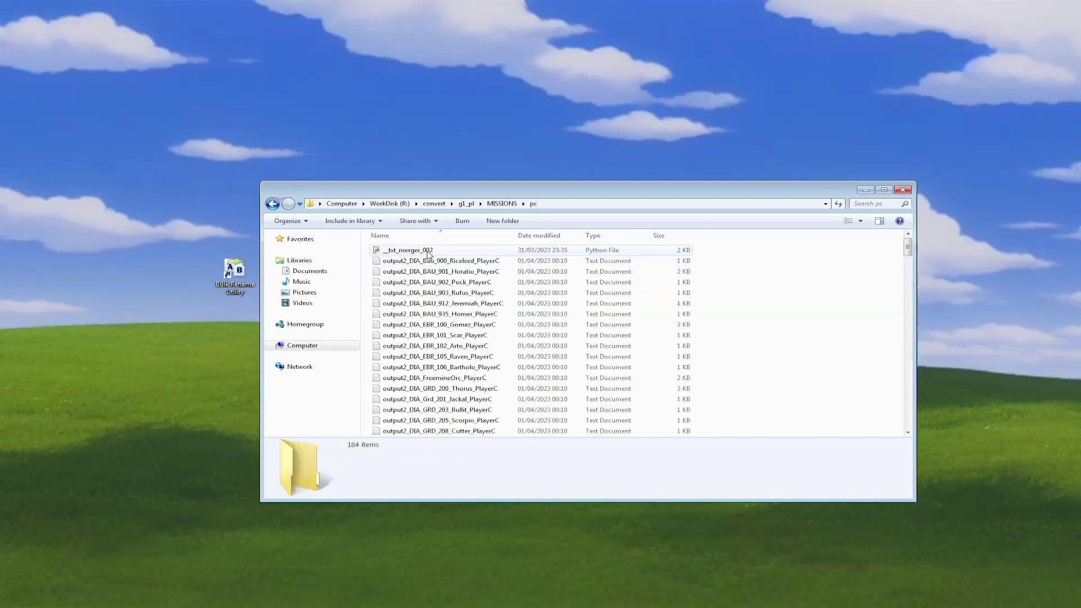
Run __txt_merger_002 in IDLE to merge the pc folder's text files, then close the shell and the script
{"action": "left_click", "coordinate": [453, 254]}
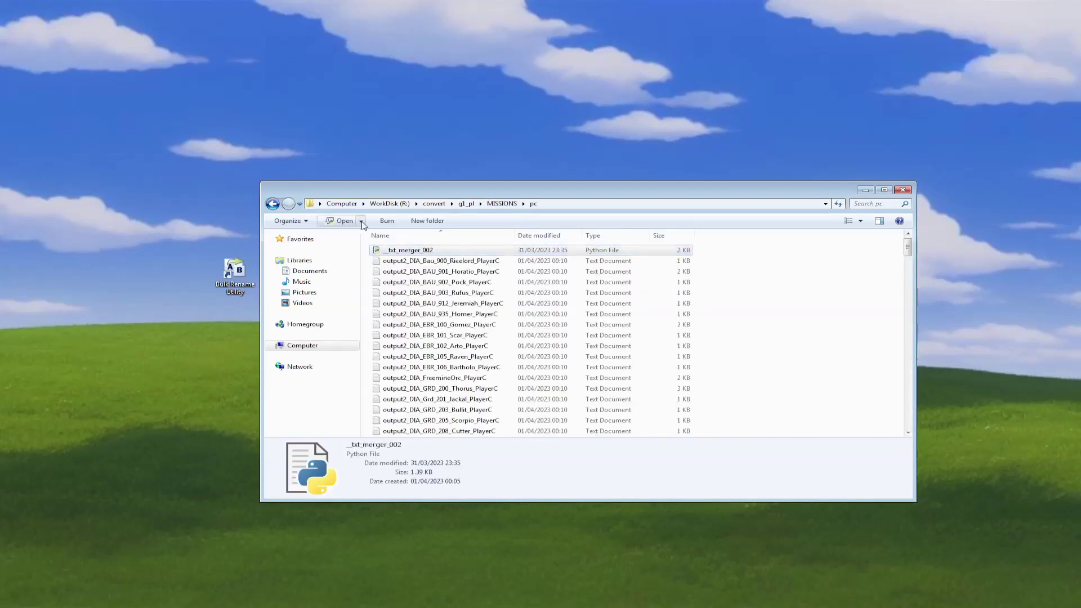
{"action": "left_click", "coordinate": [360, 221]}
{"action": "left_click", "coordinate": [359, 237]}
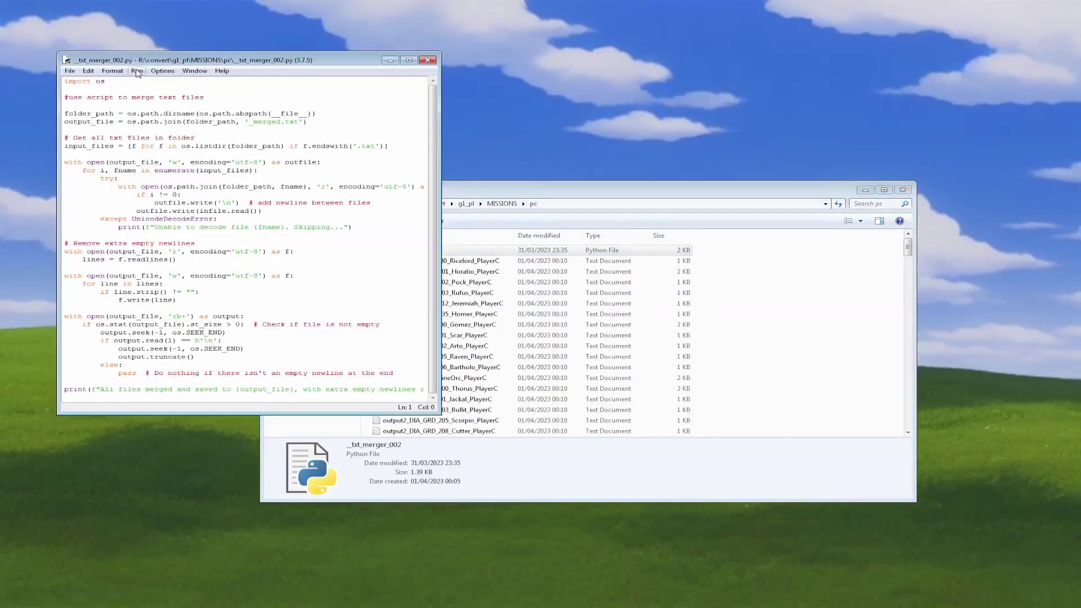
{"action": "left_click", "coordinate": [137, 71]}
{"action": "left_click", "coordinate": [151, 81]}
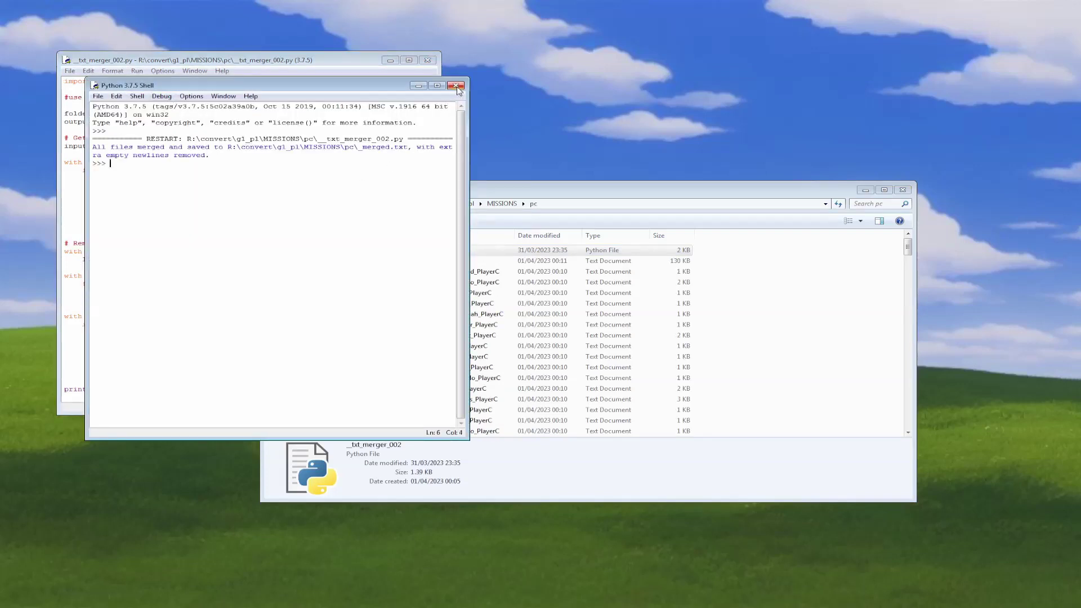
{"action": "left_click", "coordinate": [455, 86]}
{"action": "left_click", "coordinate": [434, 60]}
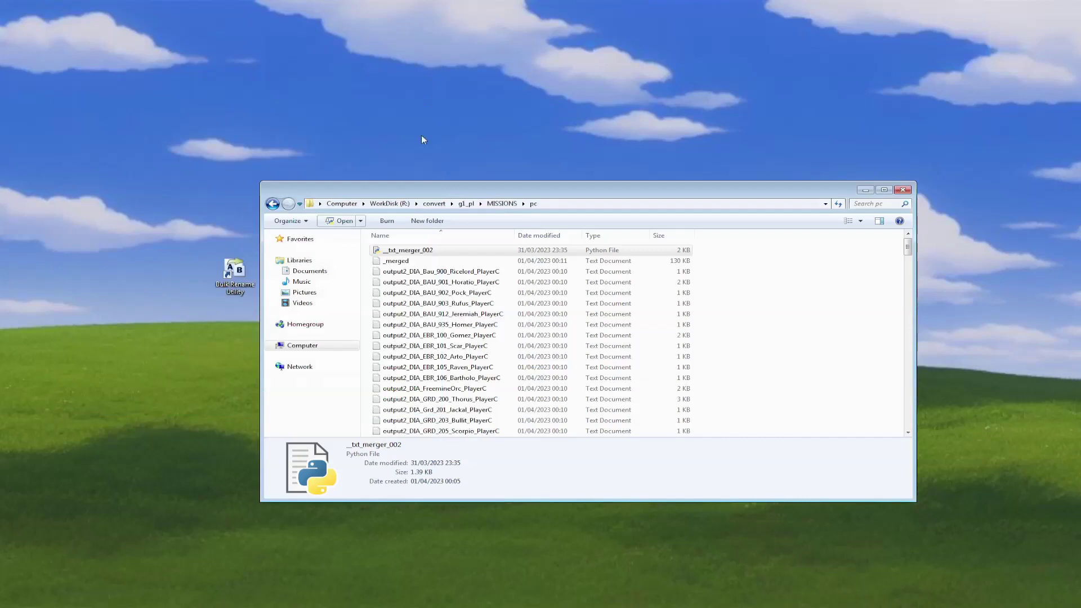
Rename the _merged text file in the pc folder as _merged_G1_PlayerC
{"action": "left_click", "coordinate": [405, 262]}
{"action": "left_click", "coordinate": [404, 264]}
{"action": "key", "text": "End"}
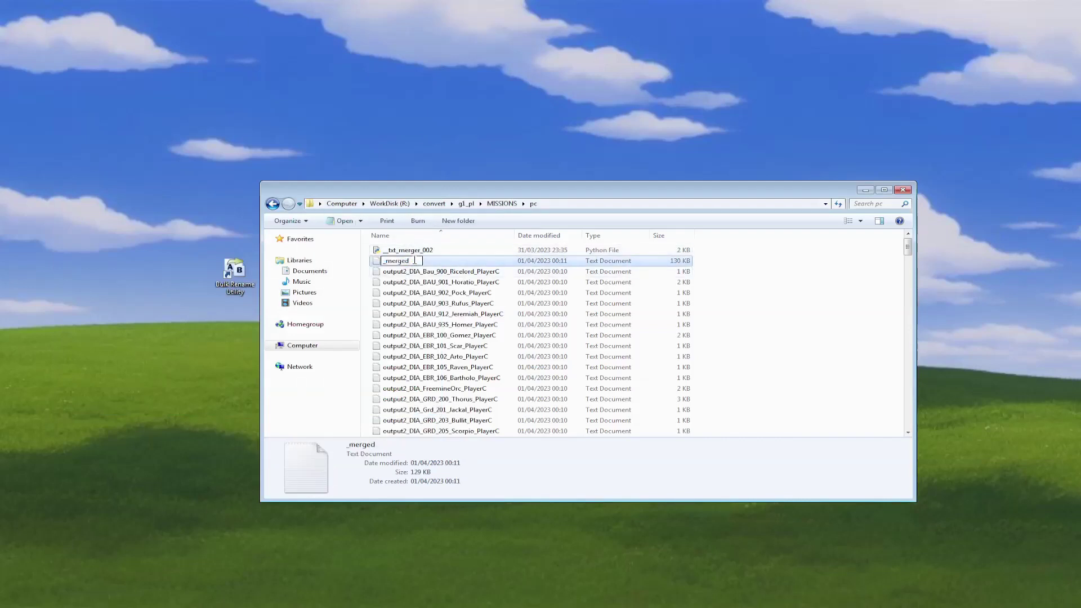
{"action": "type", "text": "_G1_PlayerC"}
{"action": "key", "text": "Return"}
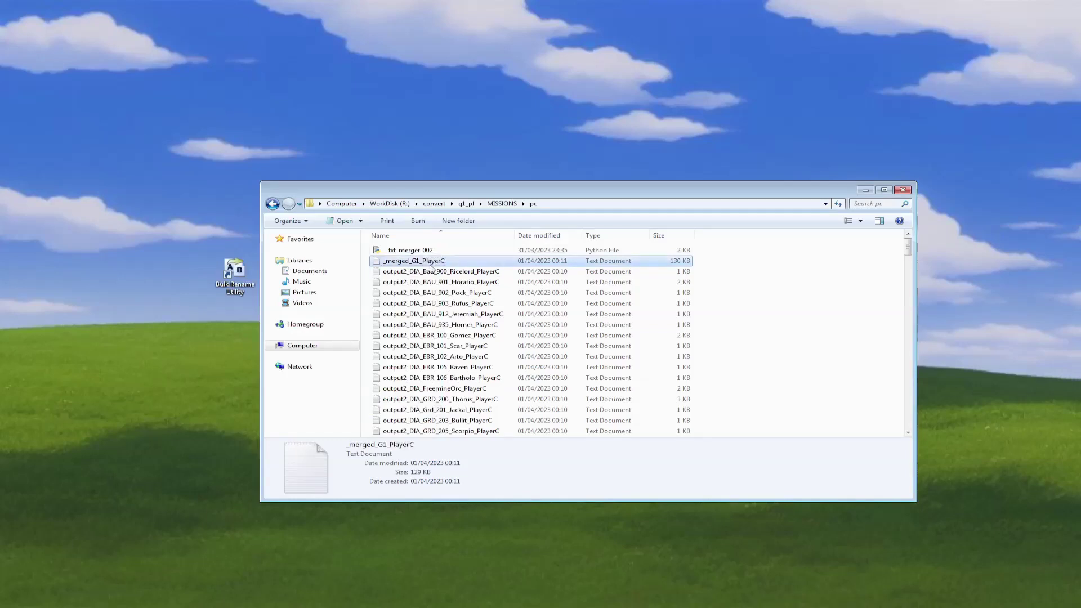
Delete all output2 _PlayerC text files from the pc folder, from output2_DIA_Bau_900_Ricelord_PlayerC through output2_DIA_XardasDemon_PlayerC
{"action": "left_click", "coordinate": [434, 273]}
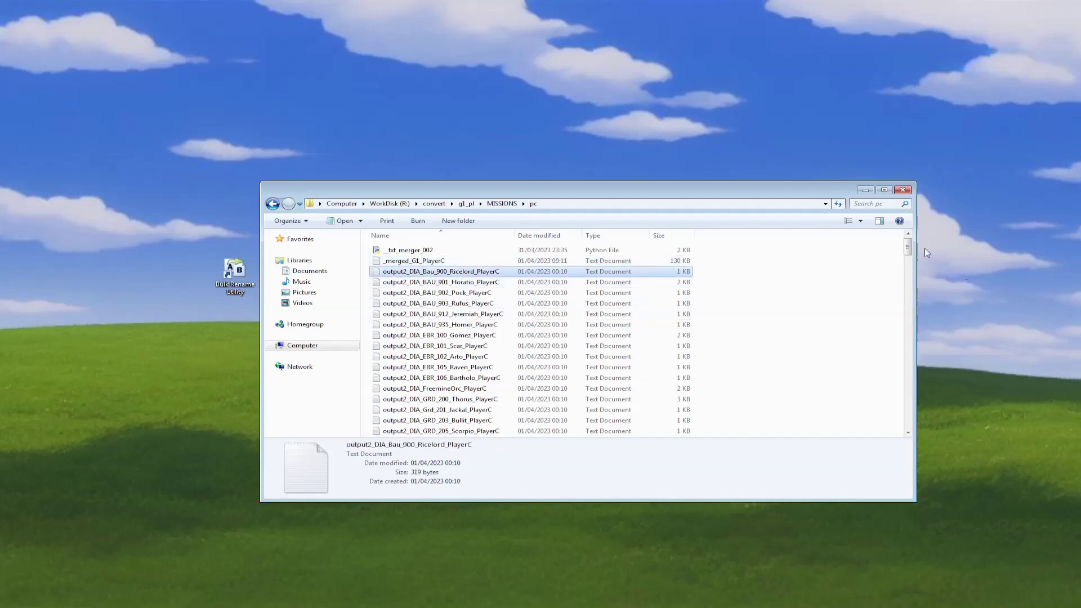
{"action": "scroll", "coordinate": [910, 250], "scroll_direction": "down", "scroll_amount": 20}
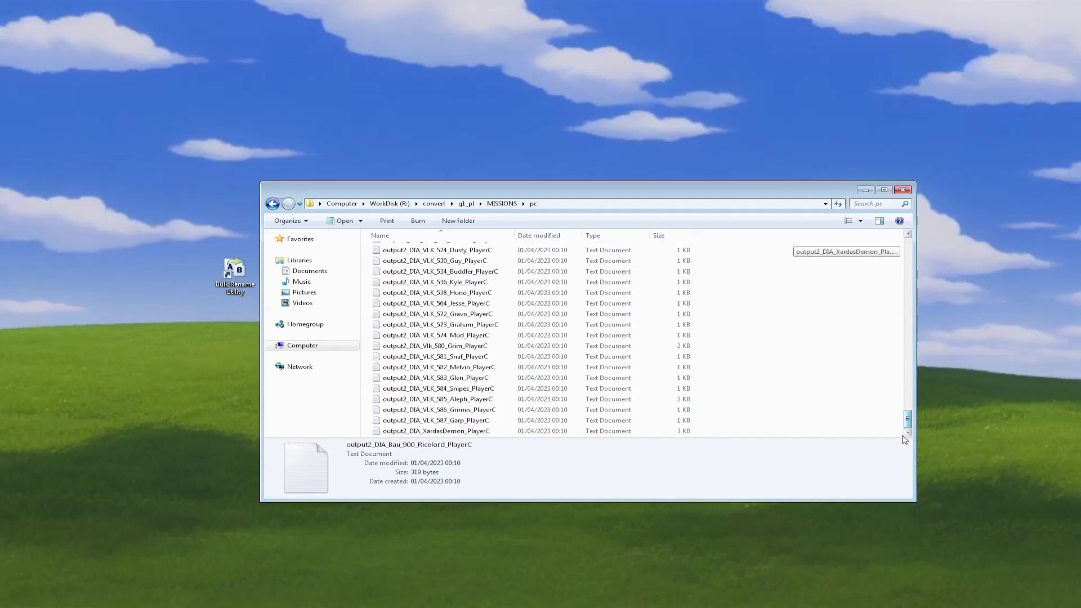
{"action": "left_click", "coordinate": [673, 435], "text": "shift"}
{"action": "key", "text": "Delete"}
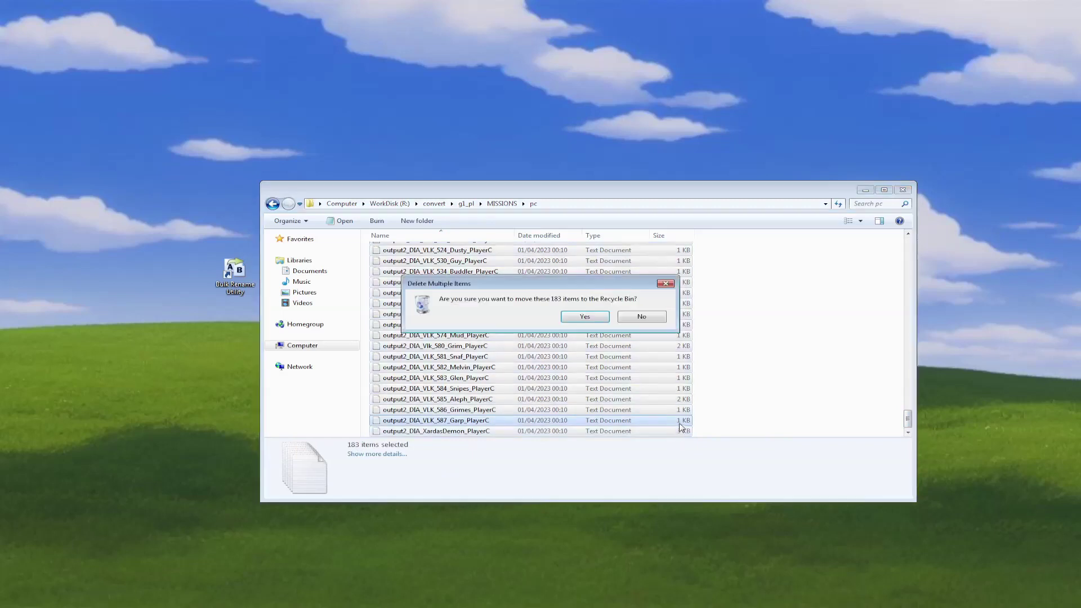
{"action": "key", "text": "Return"}
Move the _merged_G1_PlayerC text file from the pc folder up into MISSIONS
{"action": "left_click", "coordinate": [426, 263]}
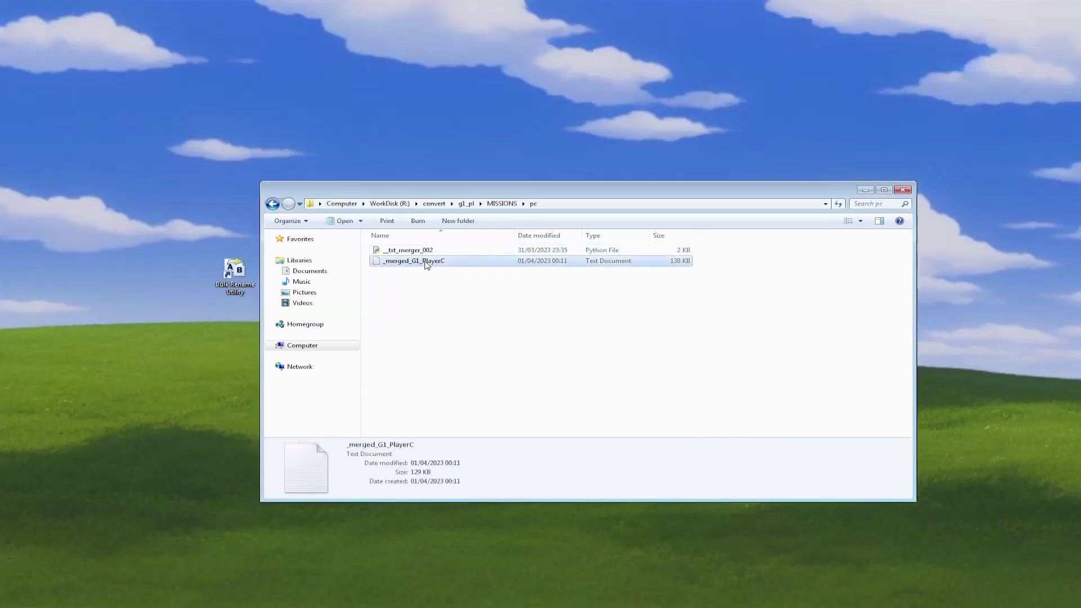
{"action": "left_click", "coordinate": [502, 203]}
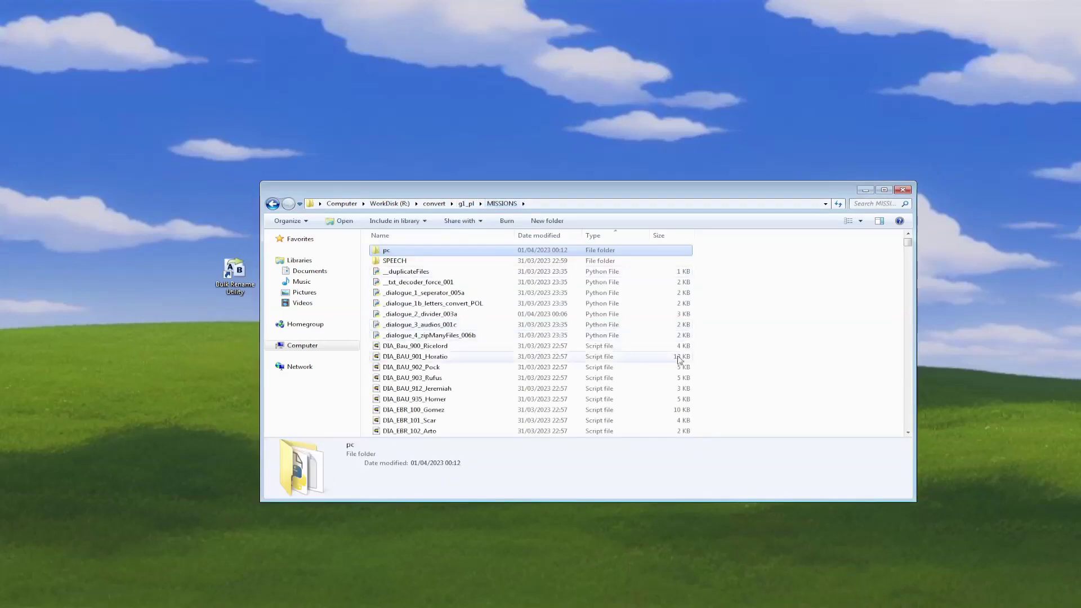
{"action": "left_click", "coordinate": [746, 340]}
{"action": "key", "text": "ctrl+v"}
Copy the output2 prefix from the output2_DIA_Bau_900_Ricelord file name and rename the merged file as output2_merged_G1_PlayerC
{"action": "left_click", "coordinate": [419, 258]}
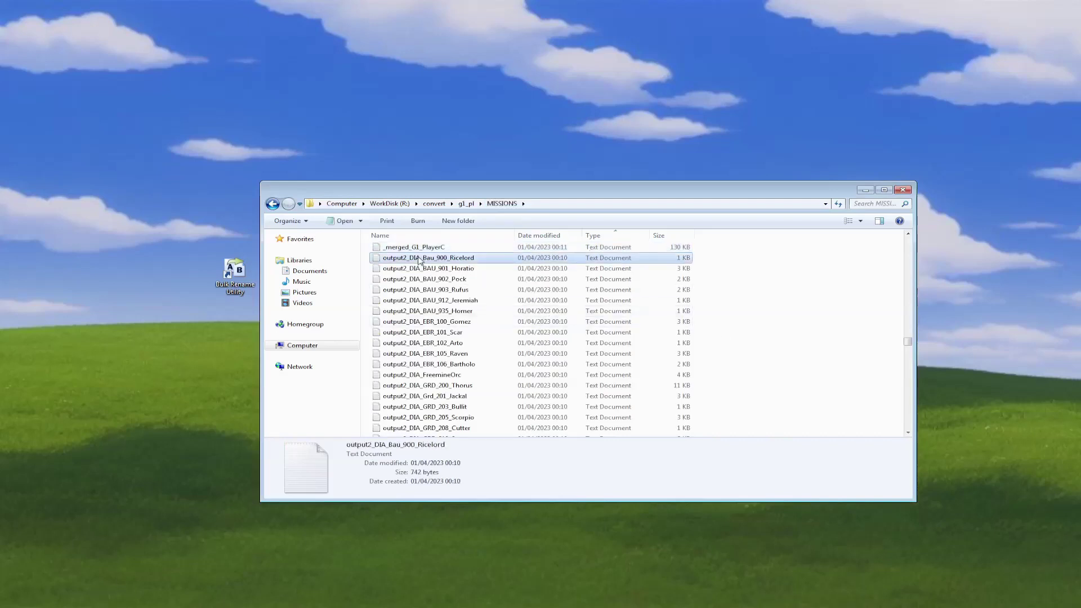
{"action": "left_click", "coordinate": [414, 258]}
{"action": "left_click", "coordinate": [406, 258]}
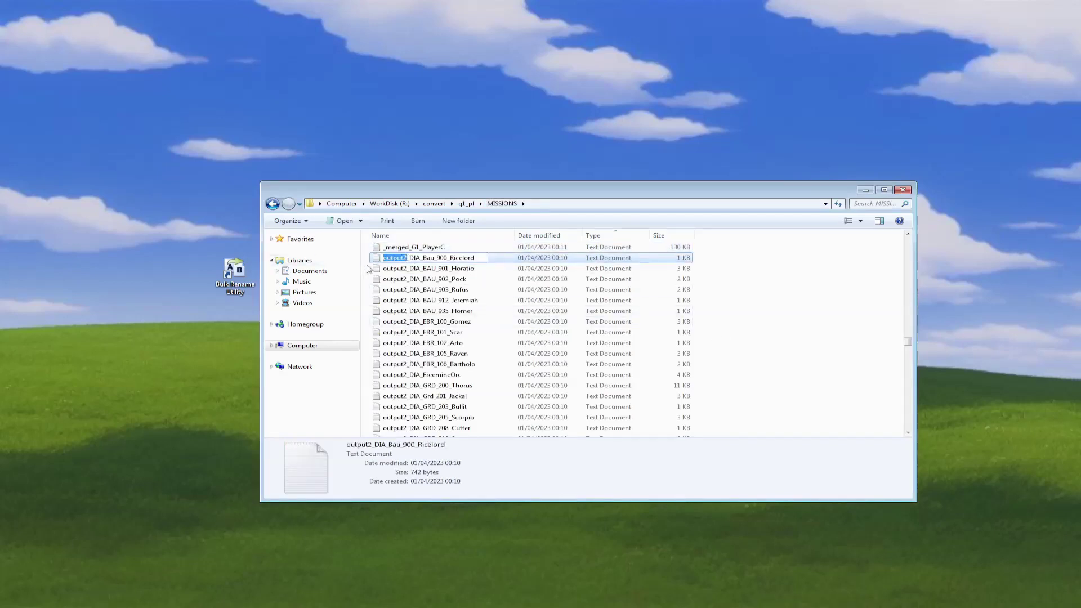
{"action": "left_click", "coordinate": [393, 250]}
{"action": "left_click", "coordinate": [393, 250]}
{"action": "left_click", "coordinate": [393, 250]}
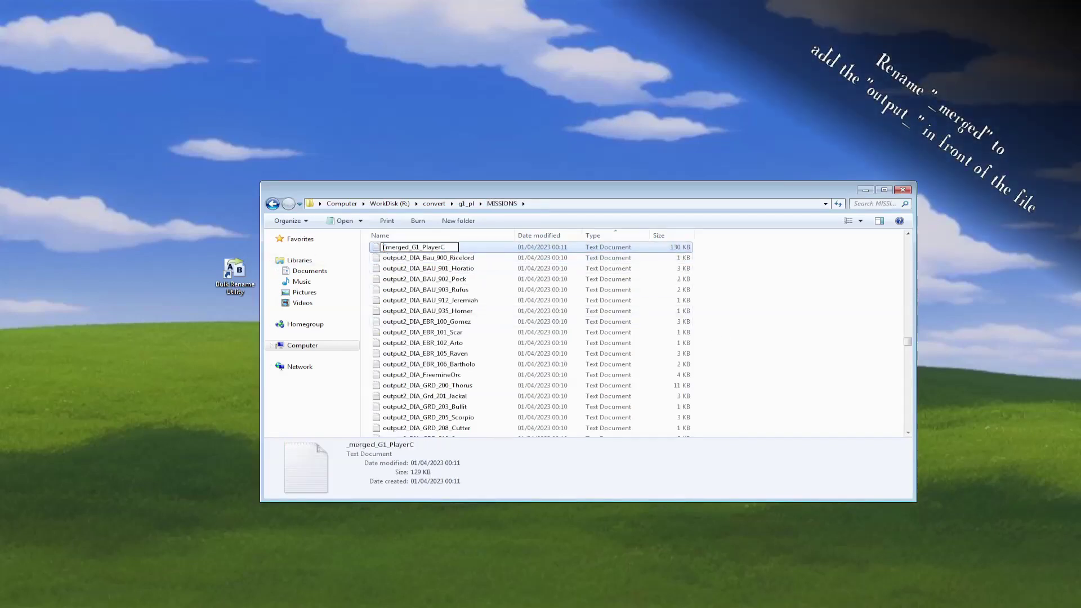
{"action": "type", "text": "output2"}
{"action": "key", "text": "Return"}
{"action": "left_click", "coordinate": [785, 285]}
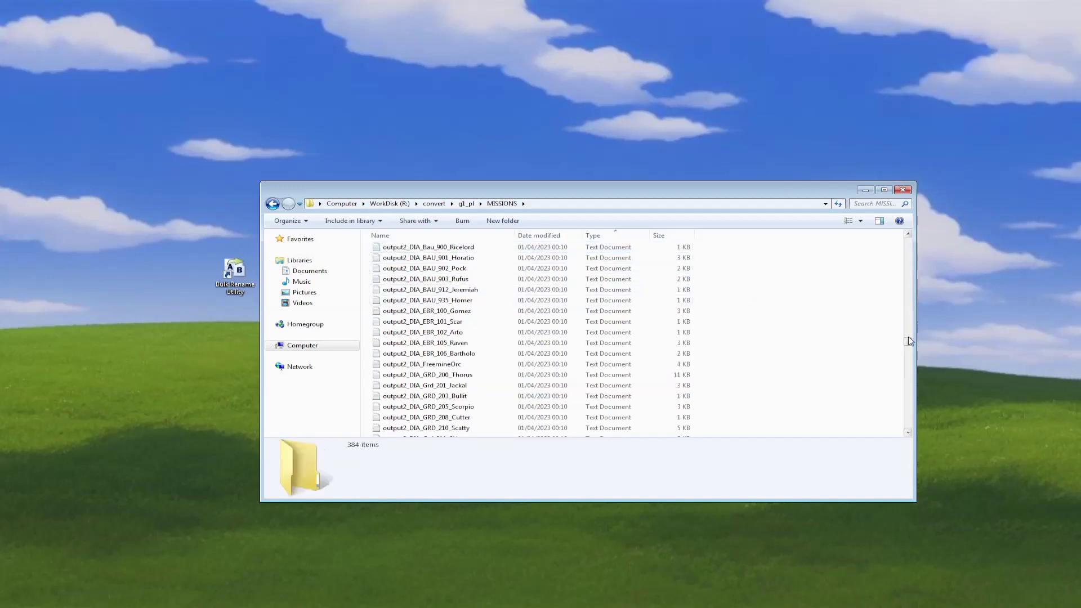
Run _dialogue_3_audios_001c in IDLE to generate the audiofiles text lists, then close the shell and the script
{"action": "left_click_drag", "start_coordinate": [907, 339], "coordinate": [908, 239]}
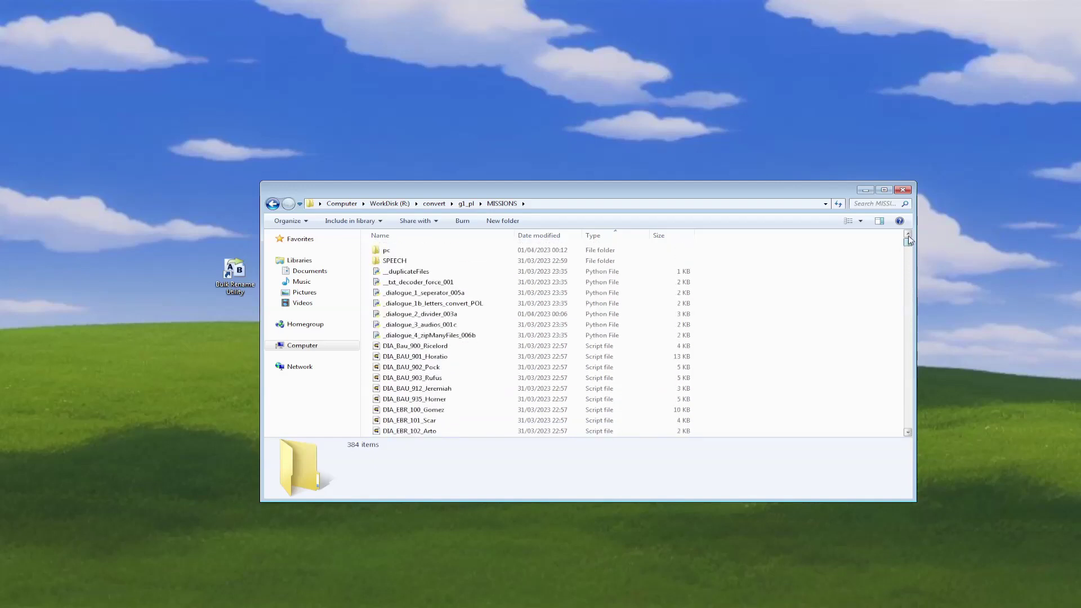
{"action": "left_click", "coordinate": [560, 319]}
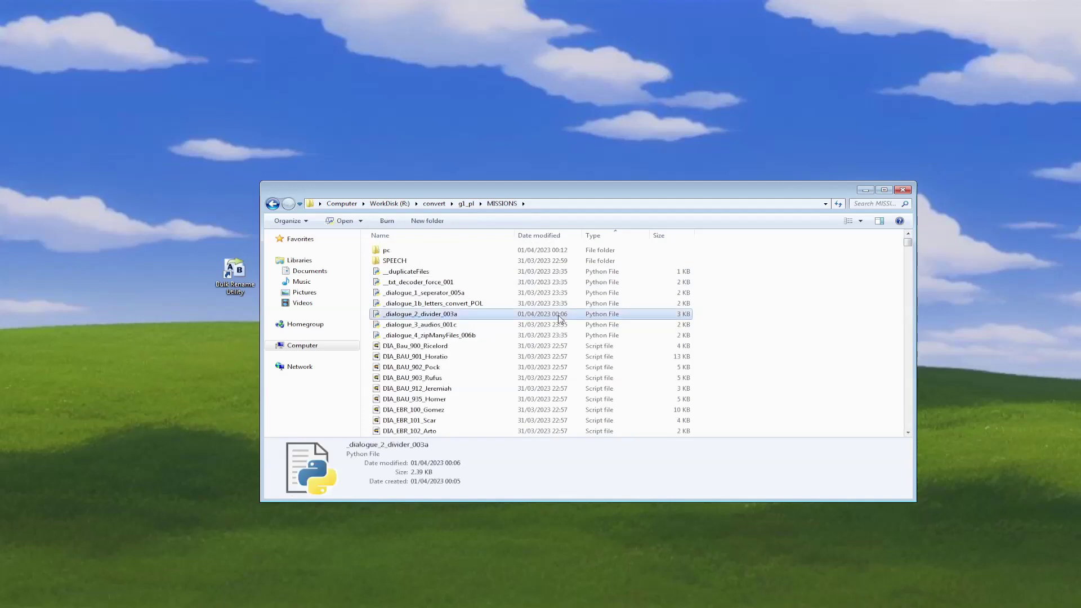
{"action": "left_click", "coordinate": [466, 328]}
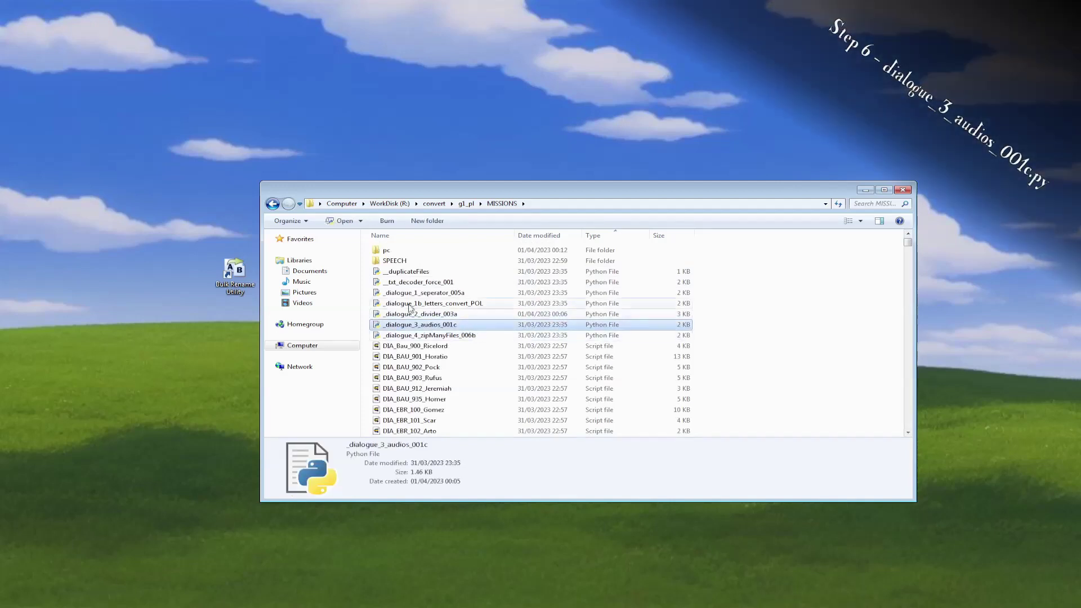
{"action": "left_click", "coordinate": [361, 221]}
{"action": "left_click", "coordinate": [353, 236]}
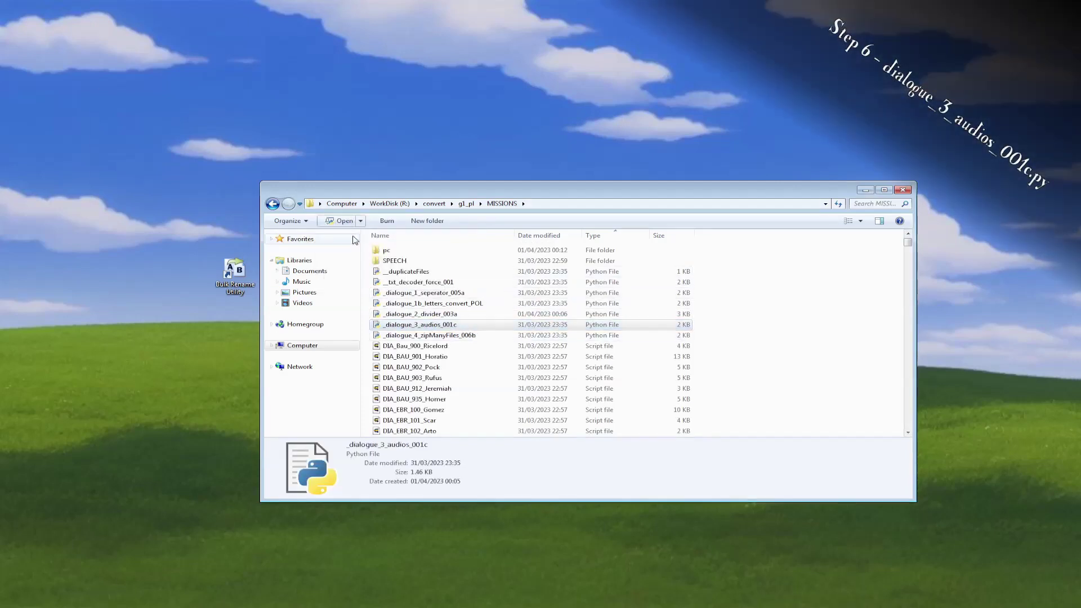
{"action": "left_click", "coordinate": [207, 135]}
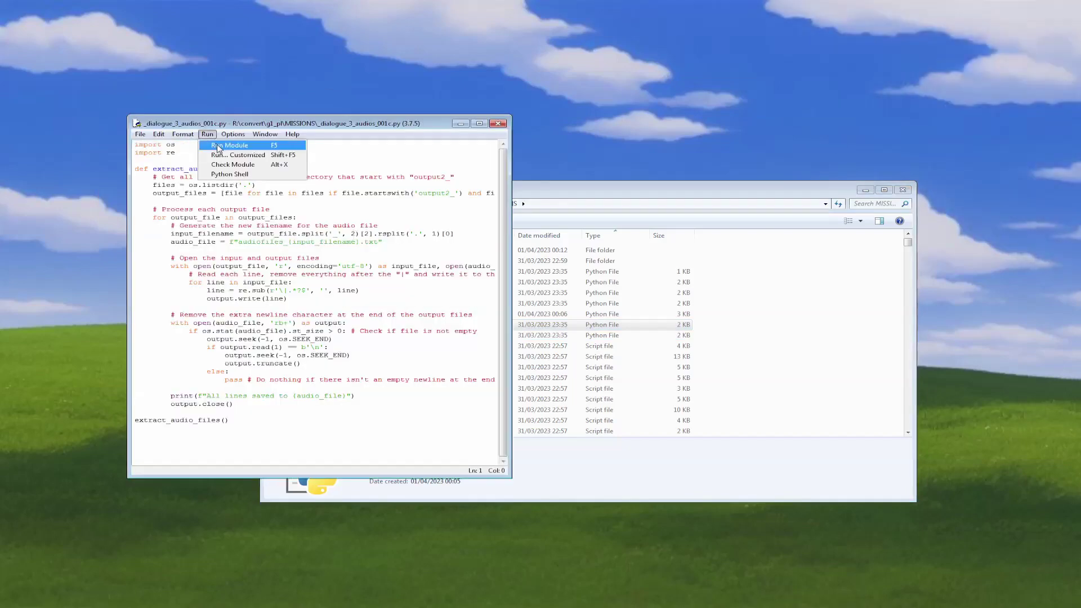
{"action": "left_click", "coordinate": [217, 149]}
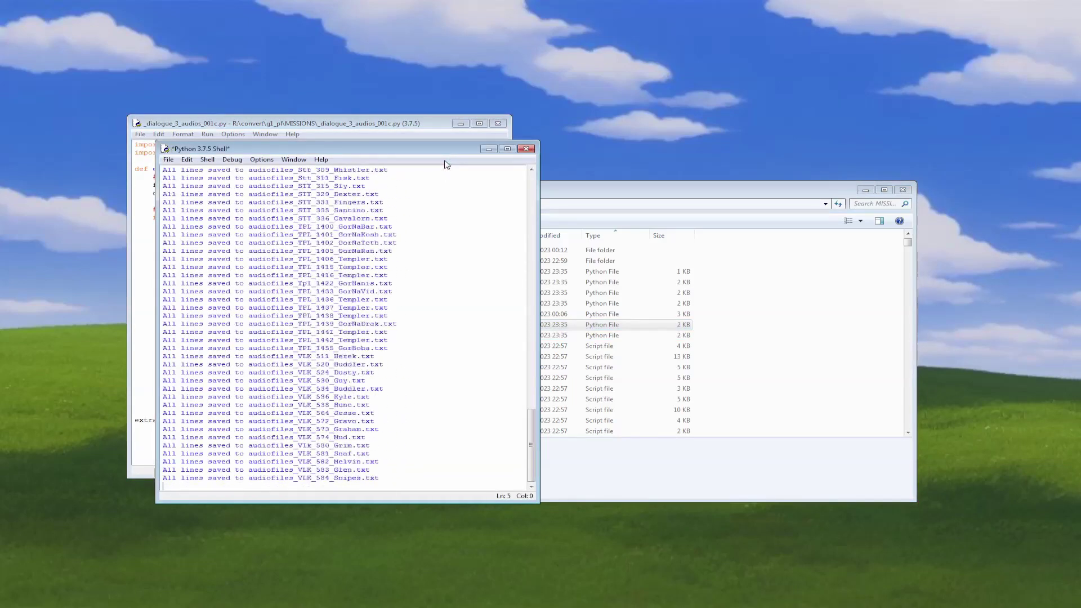
{"action": "left_click", "coordinate": [527, 150]}
{"action": "left_click", "coordinate": [499, 124]}
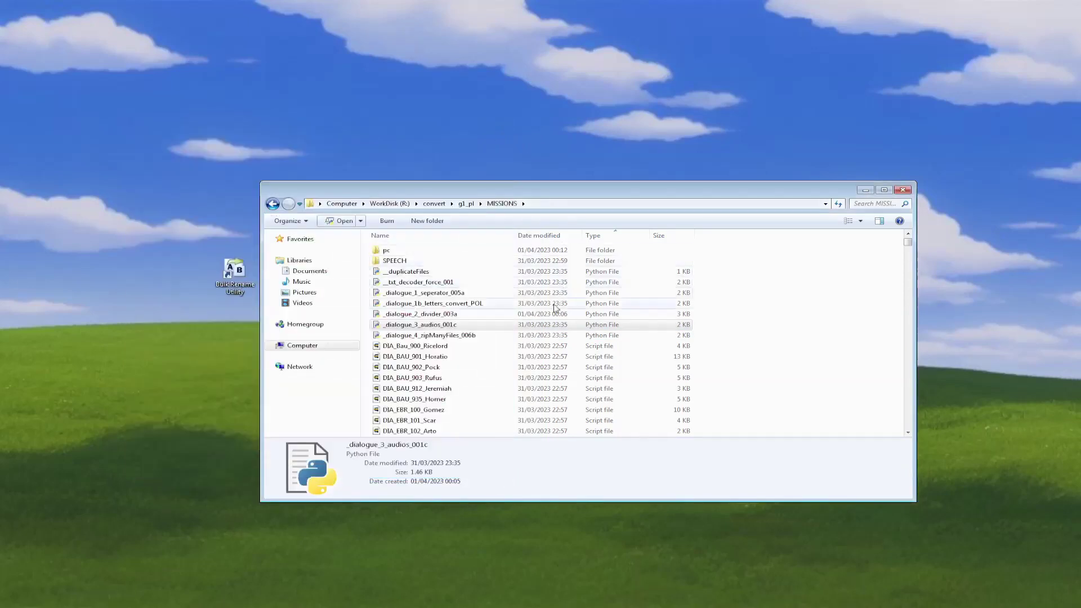
Open the audiofiles_Kdf_402_Corristo text list, check its wav file names, and close it
{"action": "key", "text": "Down"}
{"action": "key", "text": "Down"}
{"action": "left_click_drag", "start_coordinate": [912, 246], "coordinate": [911, 325]}
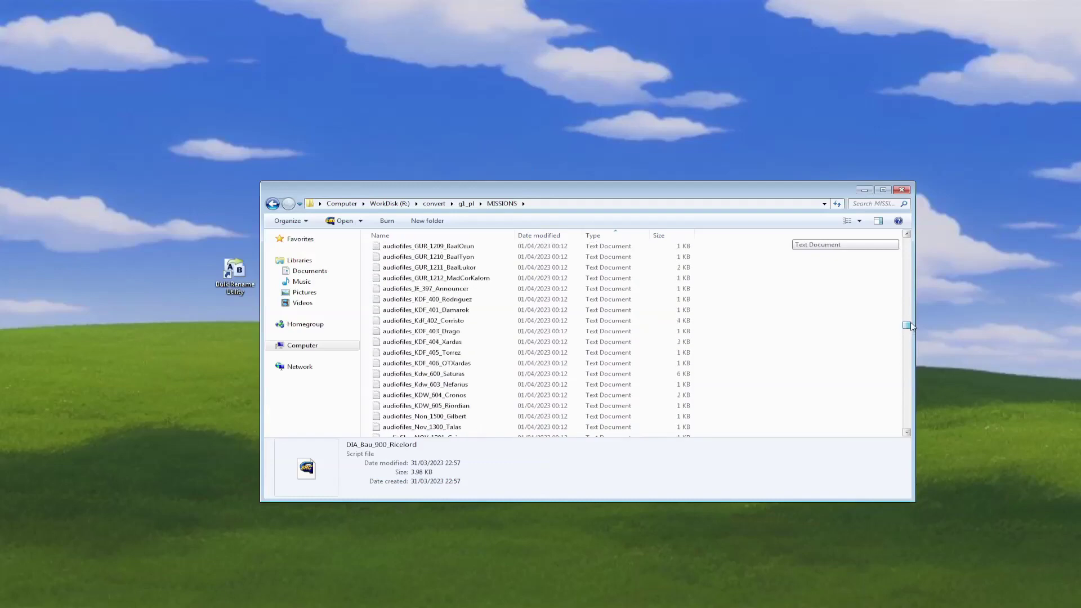
{"action": "left_click", "coordinate": [622, 311]}
{"action": "double_click", "coordinate": [622, 320]}
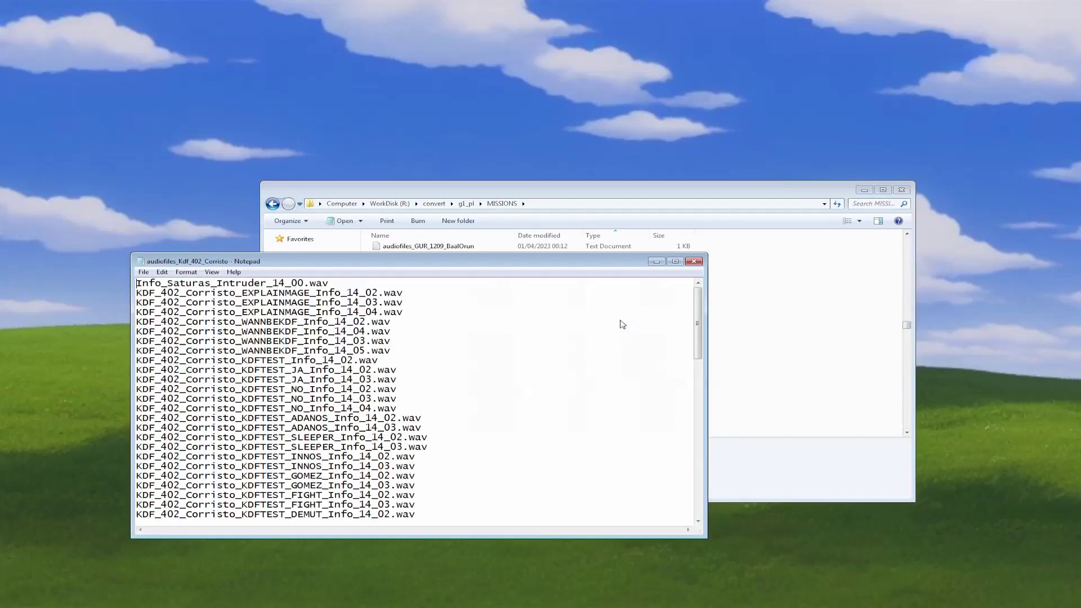
{"action": "left_click_drag", "start_coordinate": [420, 427], "coordinate": [419, 332]}
{"action": "left_click", "coordinate": [416, 340]}
{"action": "left_click", "coordinate": [695, 262]}
Run _dialogue_4_zipManyFiles_006b in IDLE to zip the wav files per character, then close the shell and the script
{"action": "scroll", "coordinate": [907, 329], "scroll_direction": "up", "scroll_amount": 15}
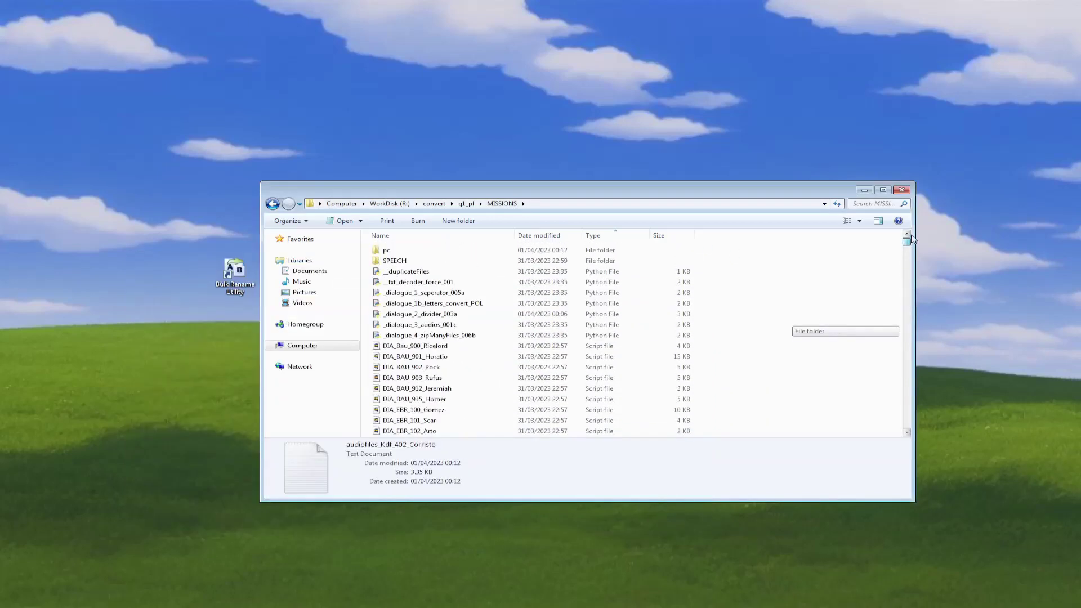
{"action": "left_click", "coordinate": [522, 336]}
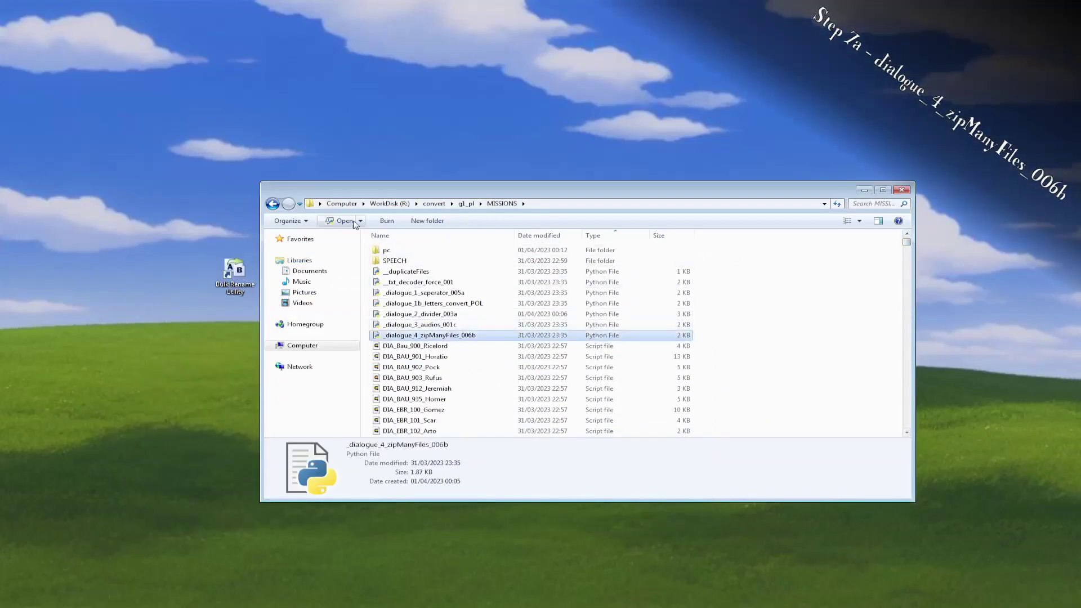
{"action": "left_click", "coordinate": [361, 221]}
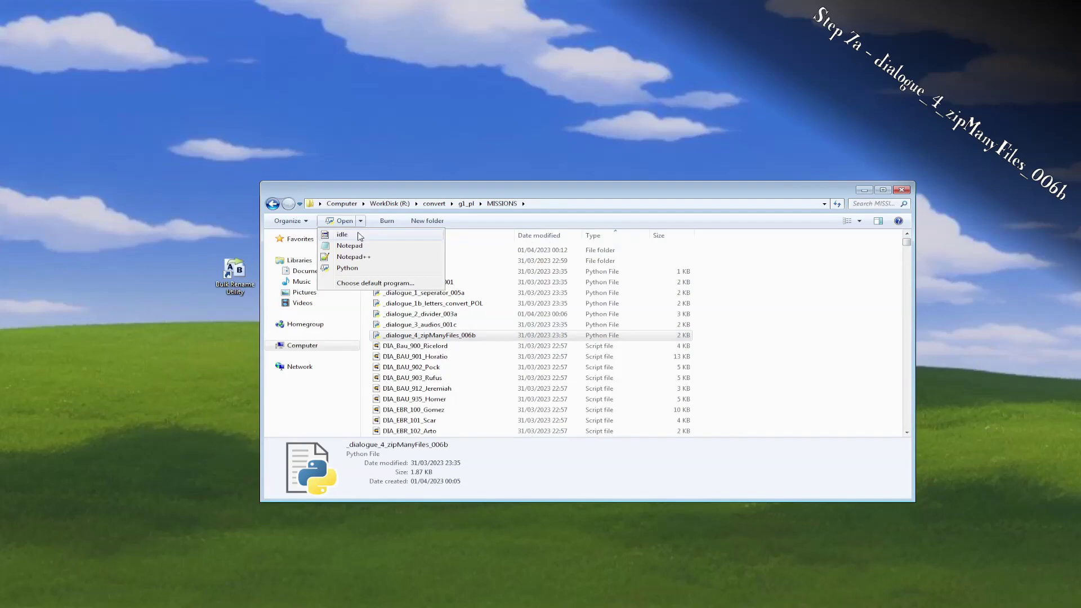
{"action": "left_click", "coordinate": [359, 234]}
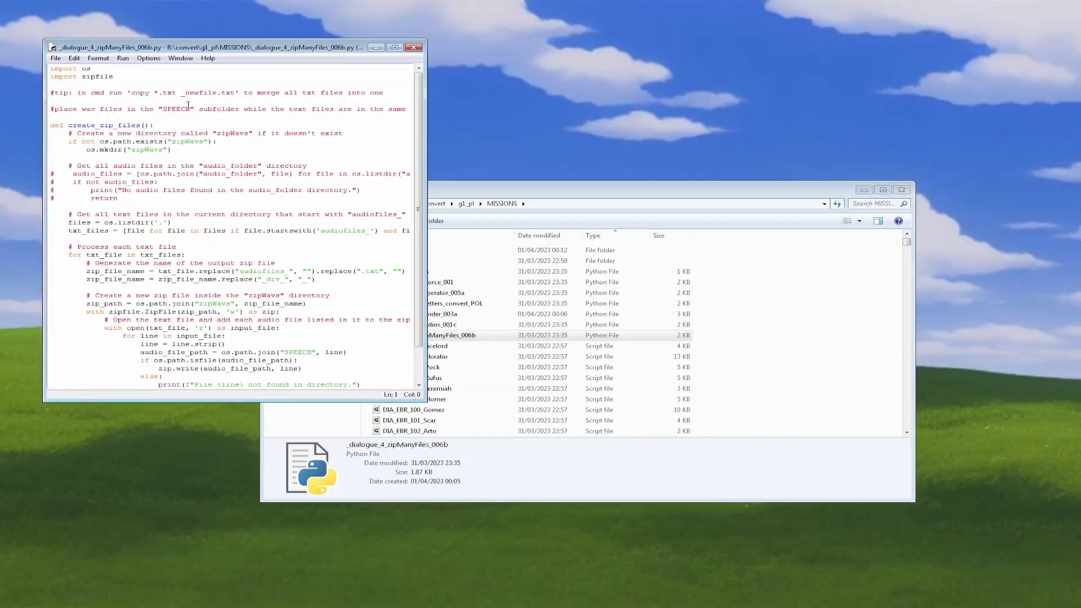
{"action": "left_click", "coordinate": [123, 59]}
{"action": "left_click", "coordinate": [142, 69]}
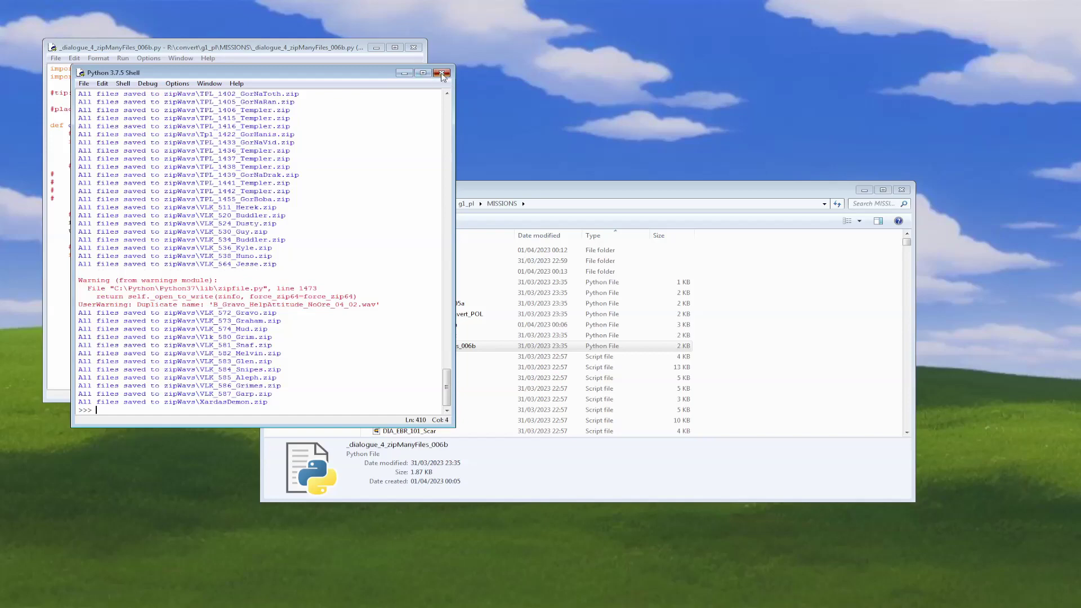
{"action": "left_click", "coordinate": [442, 74]}
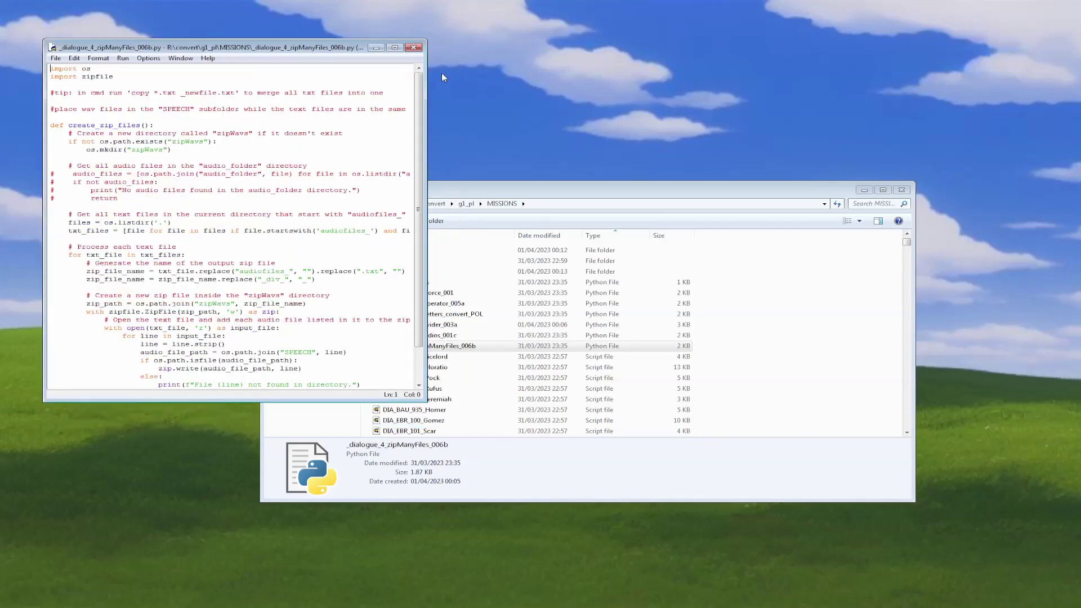
{"action": "left_click", "coordinate": [416, 50]}
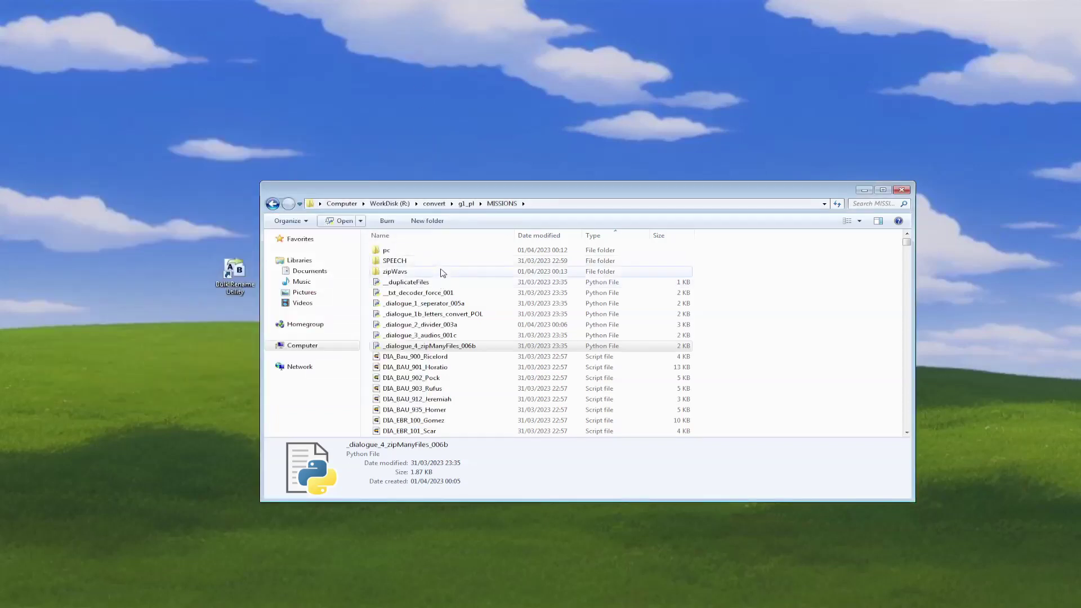
Copy the audiofiles_ prefix from the audiofiles_Bau_900_Ricelord file name without renaming the file
{"action": "left_click", "coordinate": [443, 273]}
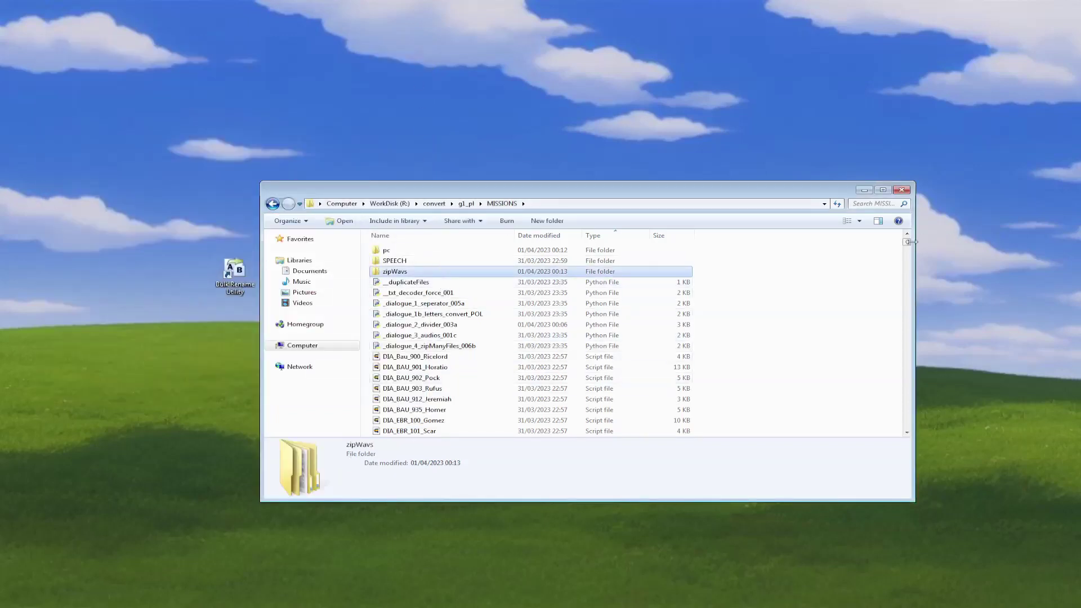
{"action": "left_click_drag", "start_coordinate": [911, 246], "coordinate": [914, 306]}
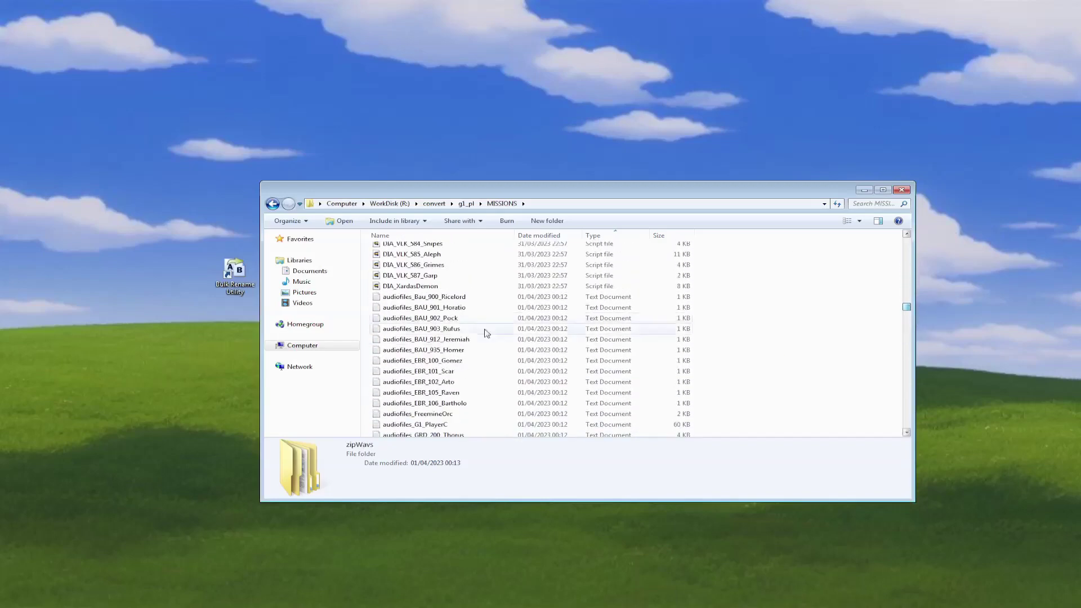
{"action": "left_click", "coordinate": [415, 296]}
{"action": "left_click", "coordinate": [414, 297]}
{"action": "left_click", "coordinate": [415, 296]}
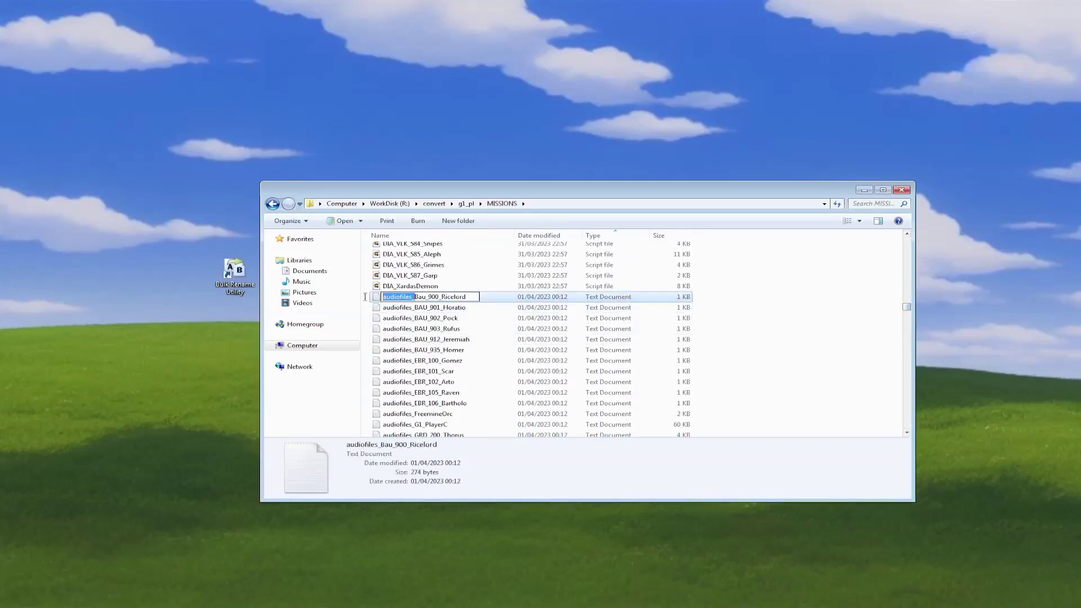
{"action": "left_click", "coordinate": [810, 285]}
Search MISSIONS for audiofiles_, delete all the matching text files, and clear the search
{"action": "left_click", "coordinate": [874, 204]}
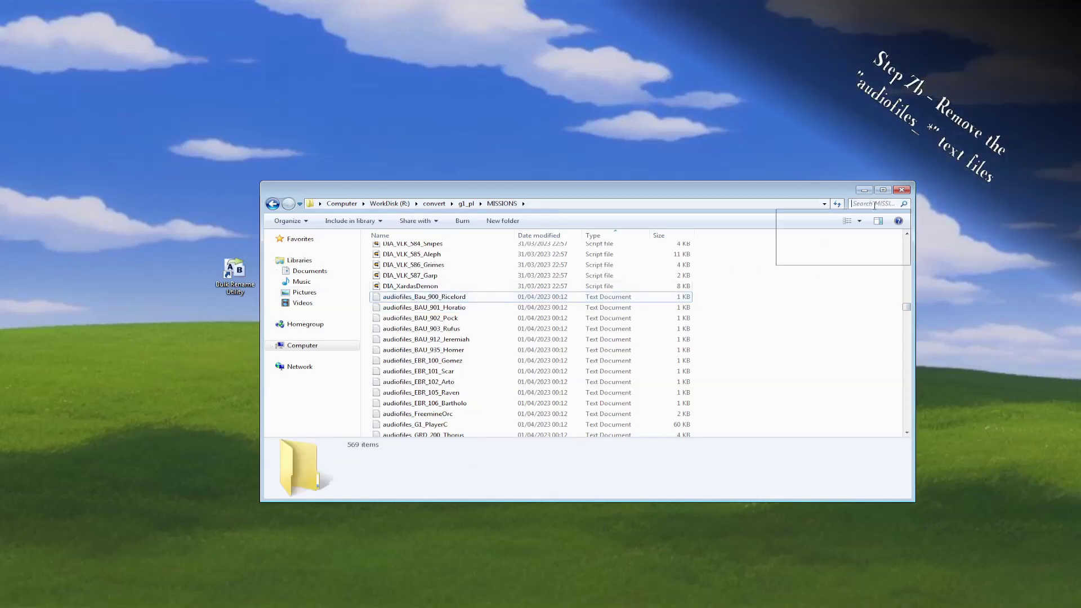
{"action": "type", "text": "audiofiles_"}
{"action": "left_click", "coordinate": [398, 276]}
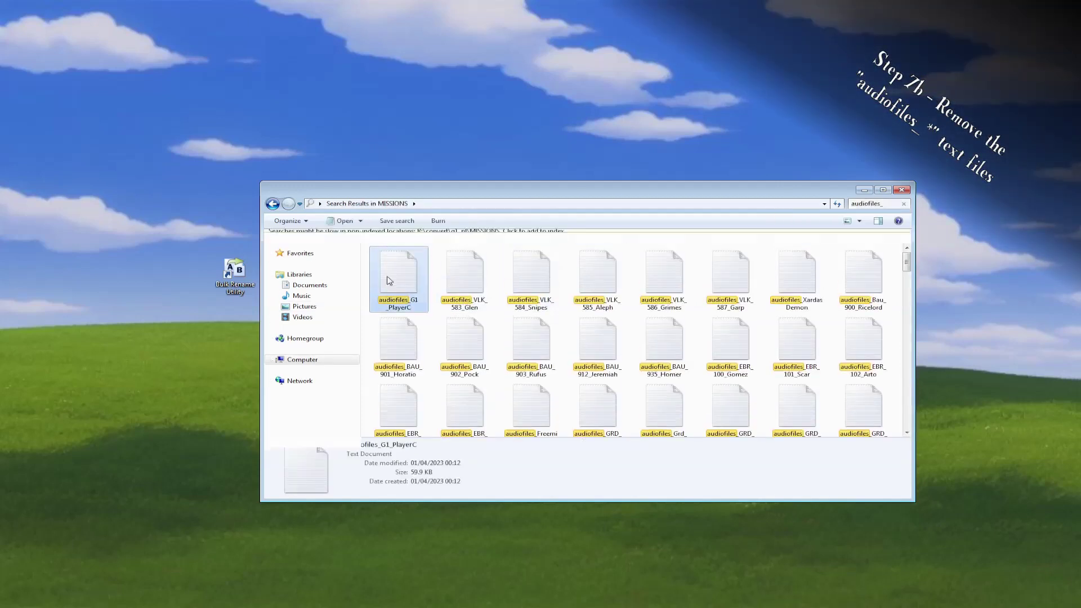
{"action": "key", "text": "ctrl+a"}
{"action": "right_click", "coordinate": [400, 271]}
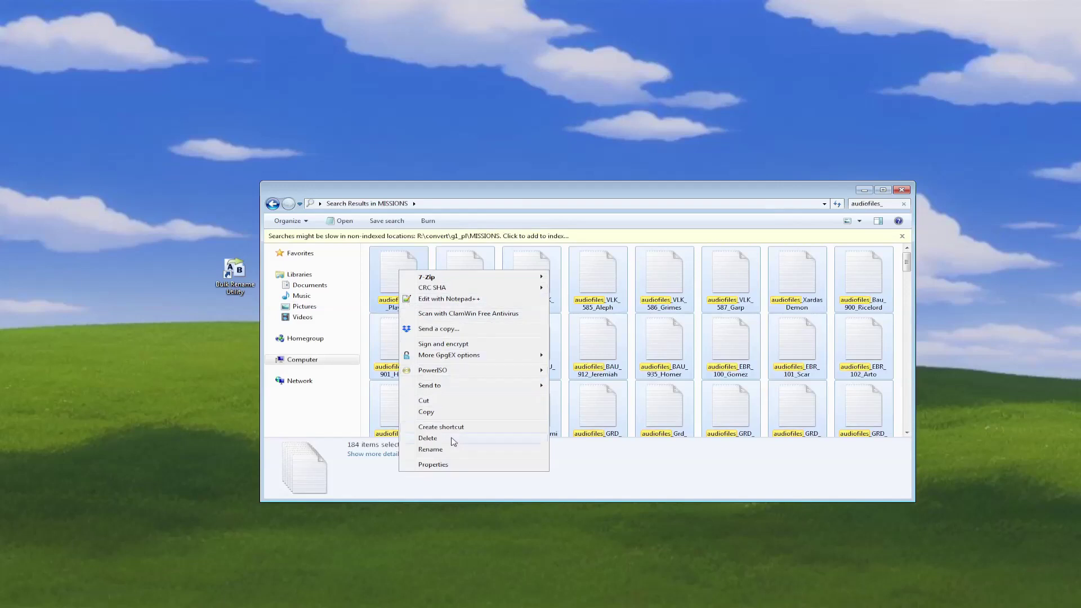
{"action": "left_click", "coordinate": [428, 438]}
{"action": "left_click", "coordinate": [585, 315]}
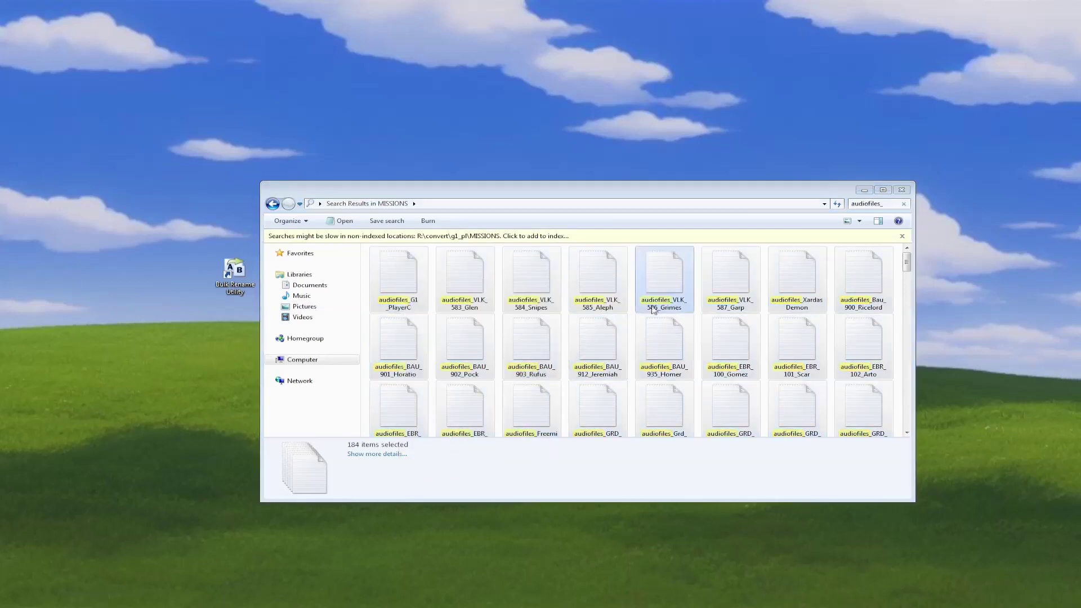
{"action": "left_click", "coordinate": [903, 205]}
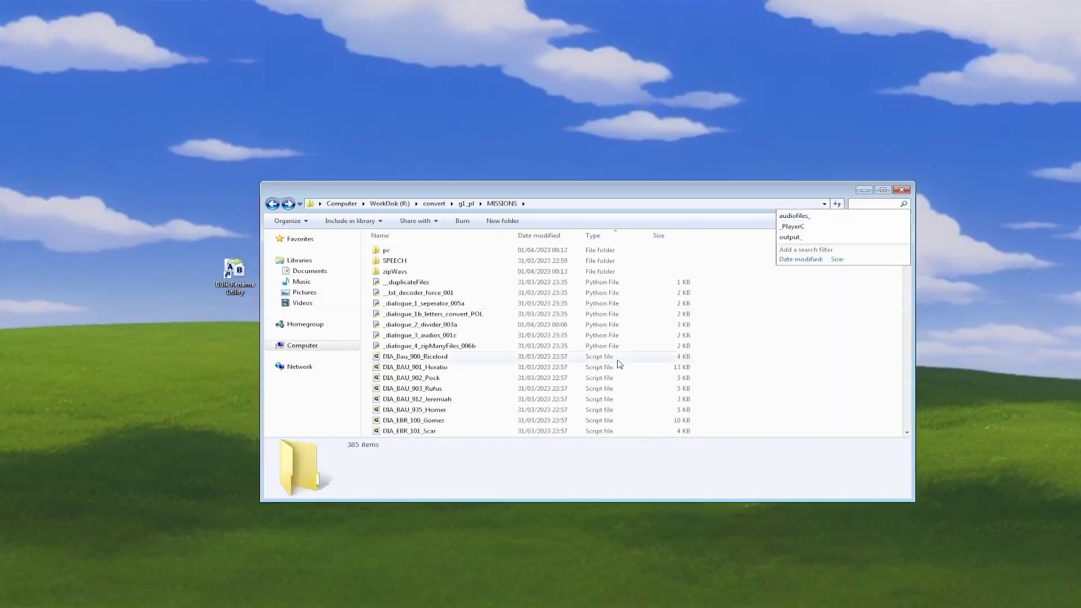
Remove the output2_ prefix from the output2 text files in MISSIONS with Bulk Rename Utility
{"action": "left_click_drag", "start_coordinate": [907, 244], "coordinate": [906, 344]}
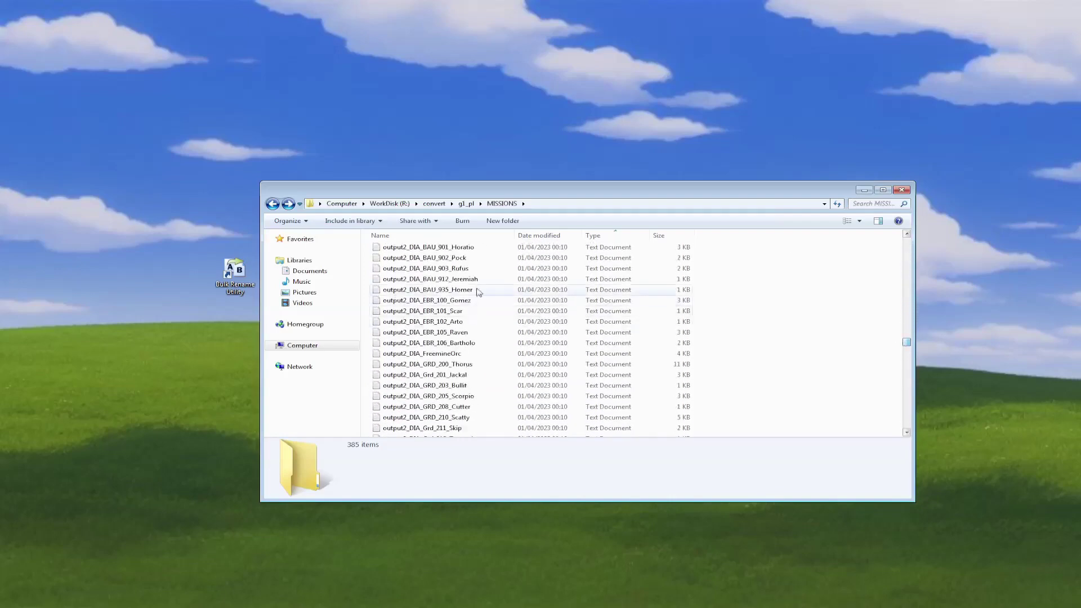
{"action": "left_click_drag", "start_coordinate": [752, 301], "coordinate": [755, 369]}
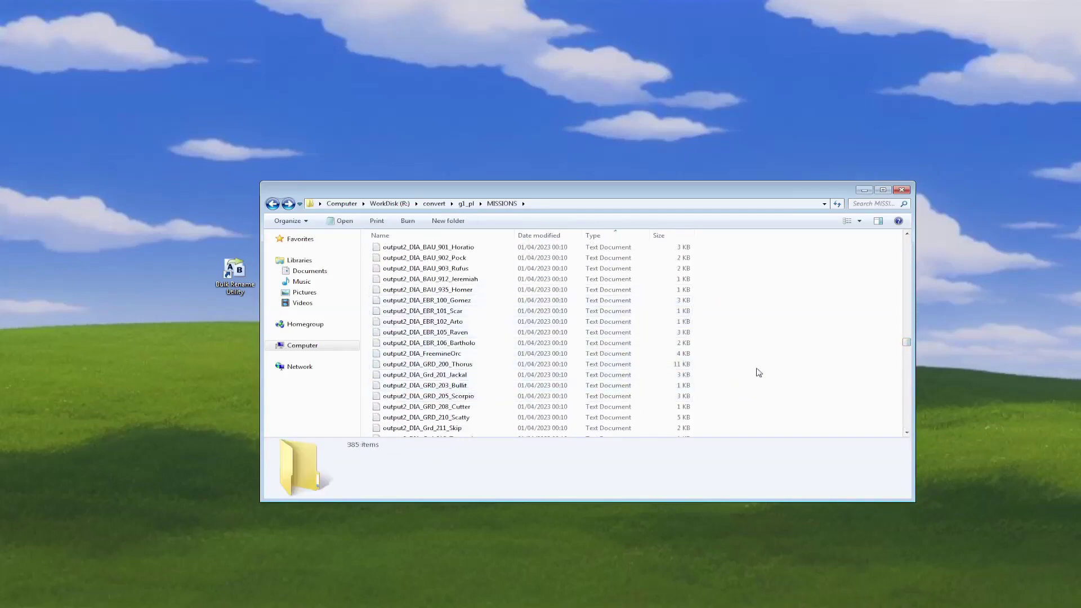
{"action": "left_click", "coordinate": [236, 271]}
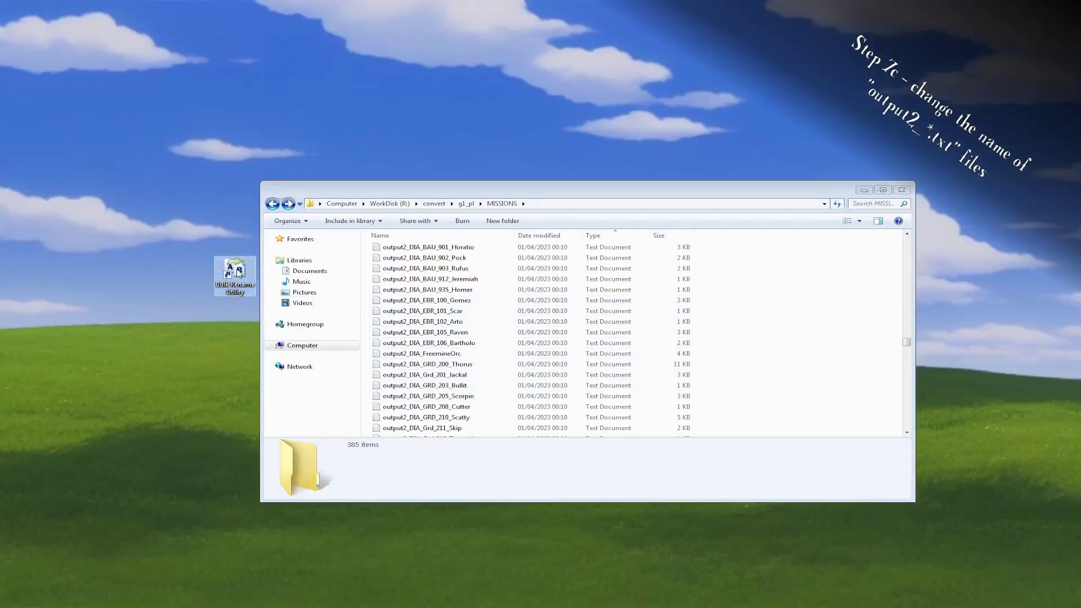
{"action": "double_click", "coordinate": [237, 272]}
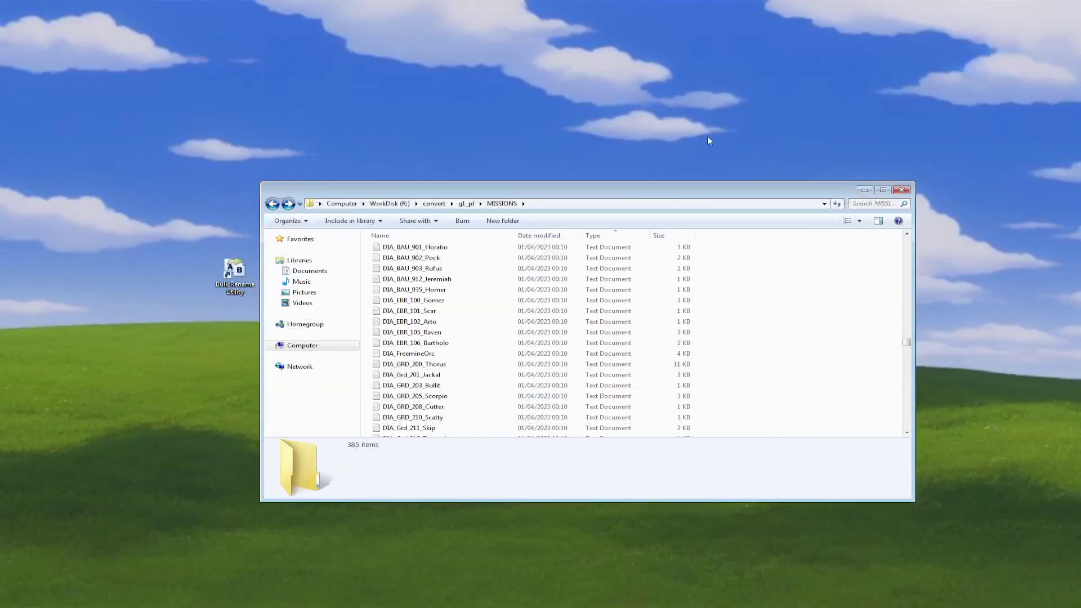
Cut all text documents in MISSIONS, from DIA_Bau_900_Ricelord through merged_G1_PlayerC
{"action": "left_click_drag", "start_coordinate": [907, 342], "coordinate": [905, 441]}
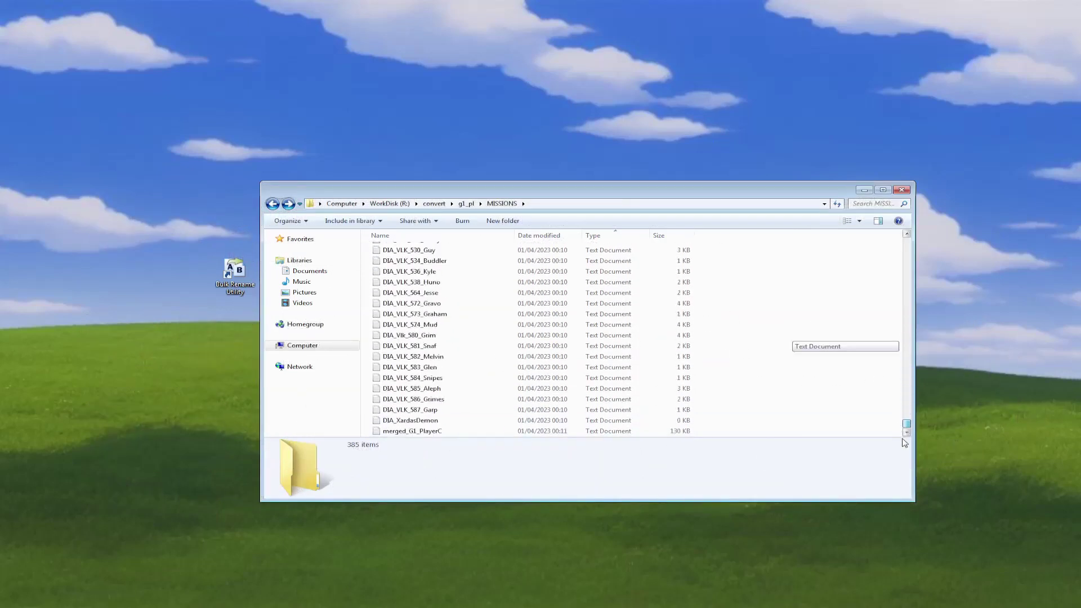
{"action": "left_click", "coordinate": [615, 431]}
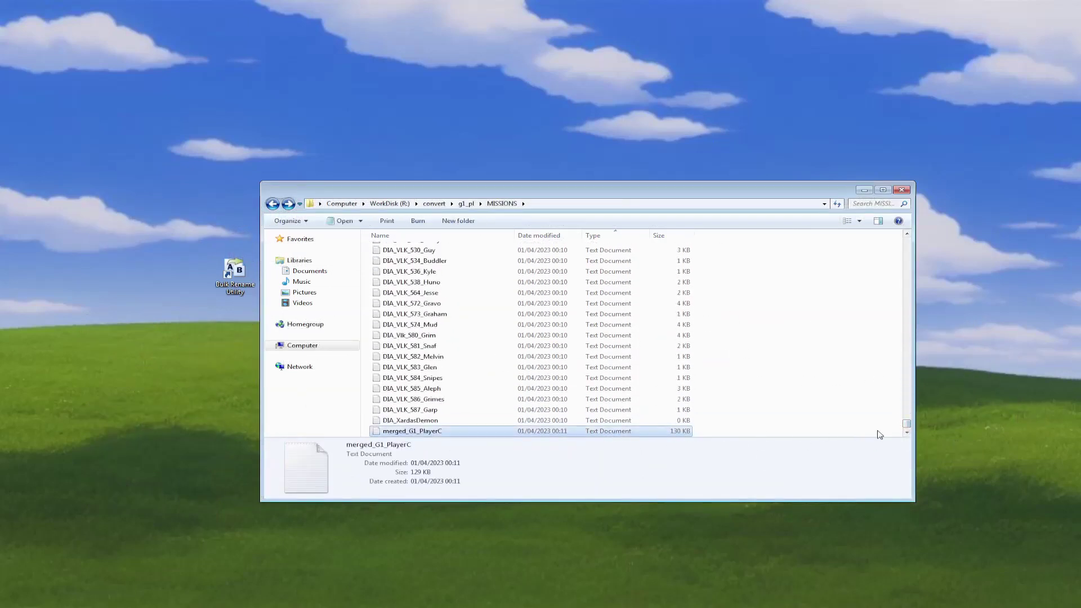
{"action": "scroll", "coordinate": [901, 428], "scroll_direction": "up", "scroll_amount": 20}
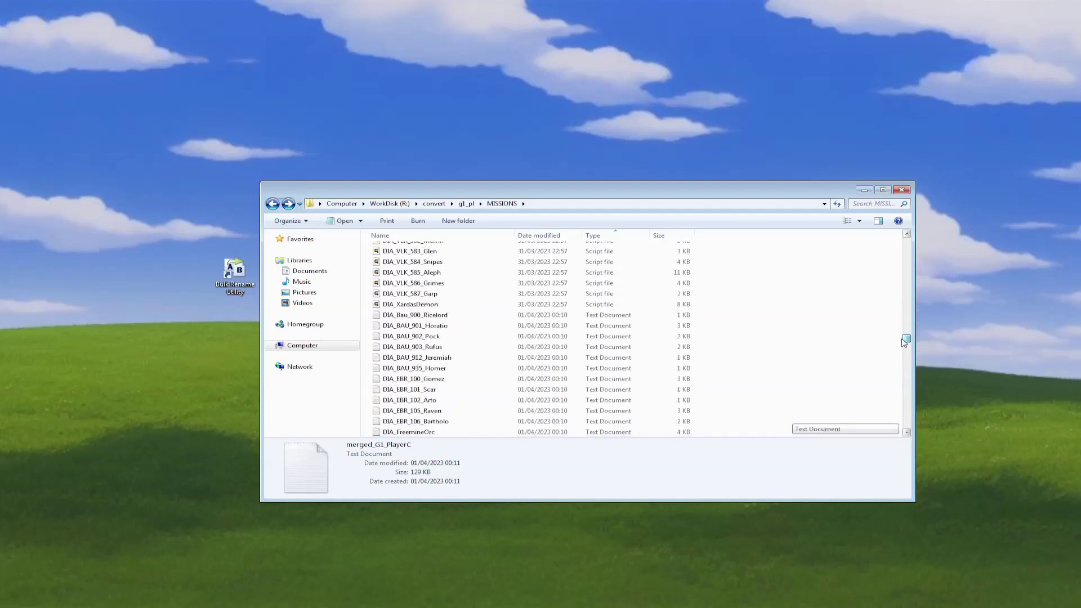
{"action": "left_click", "coordinate": [453, 316], "text": "shift"}
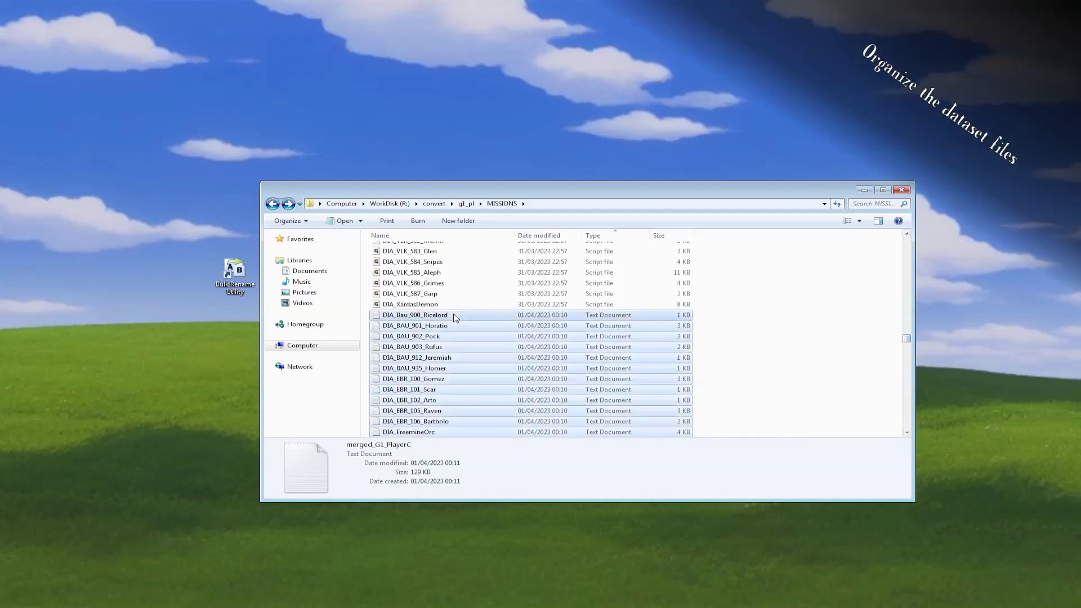
{"action": "right_click", "coordinate": [454, 316]}
{"action": "left_click", "coordinate": [477, 445]}
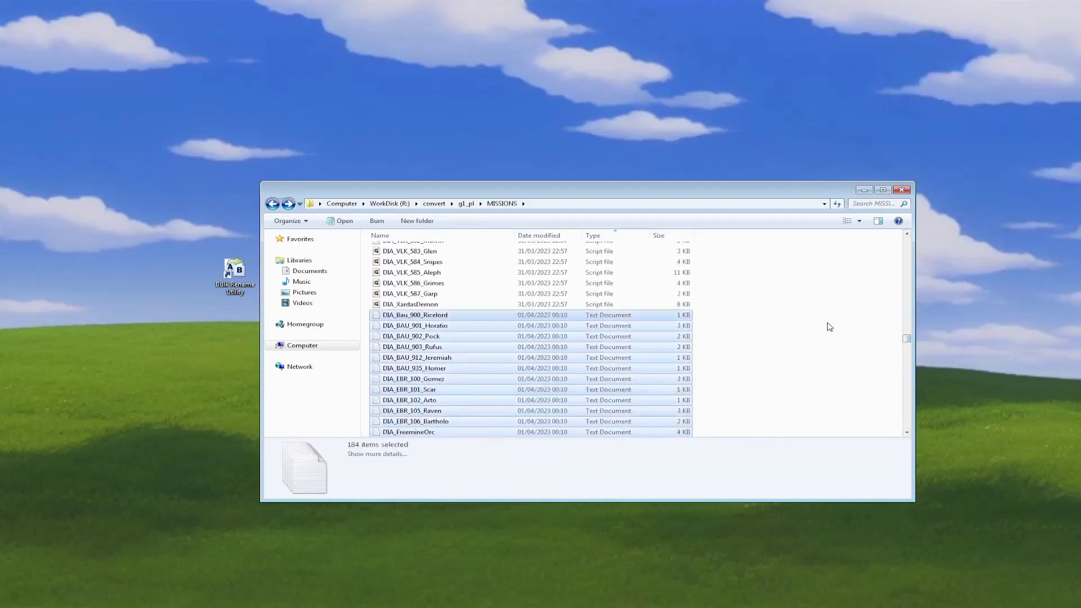
Create a folder named txt in MISSIONS and paste the cut text files into it
{"action": "left_click_drag", "start_coordinate": [905, 341], "coordinate": [906, 242]}
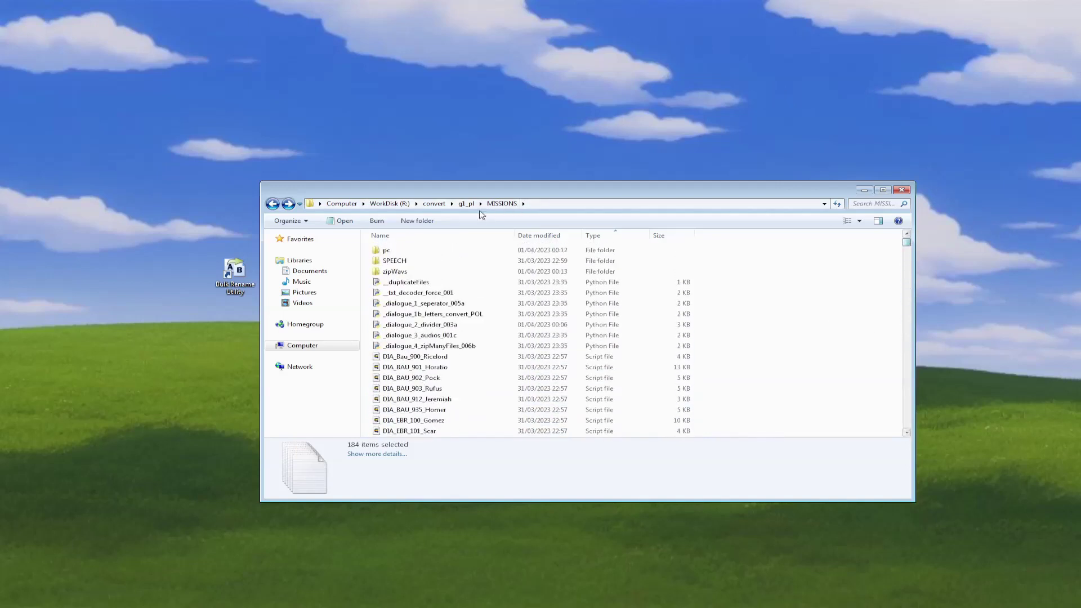
{"action": "left_click", "coordinate": [421, 221]}
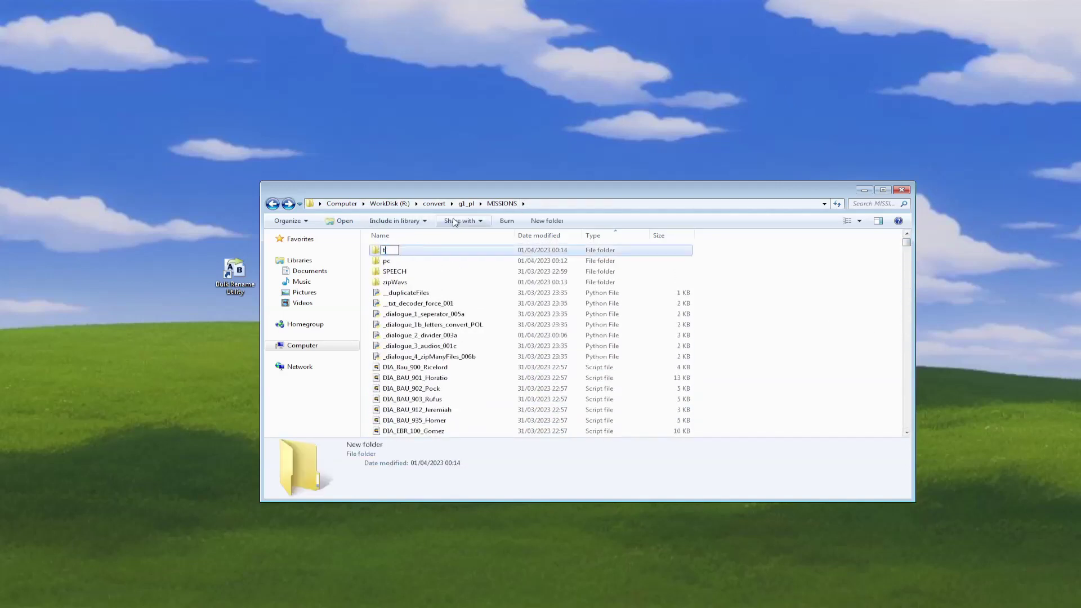
{"action": "type", "text": "txt"}
{"action": "key", "text": "Return"}
{"action": "key", "text": "Return"}
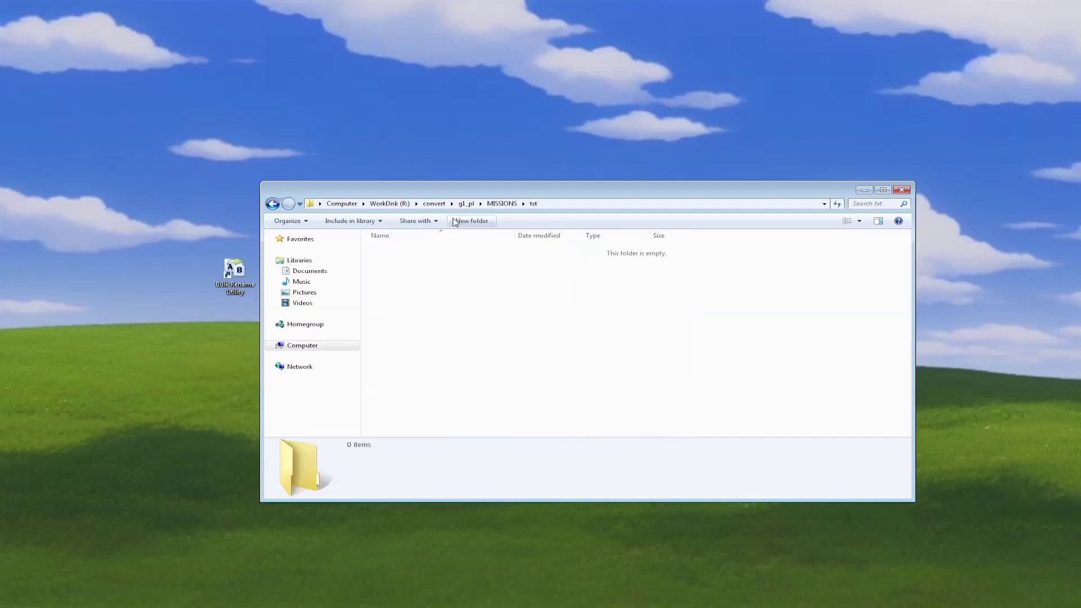
{"action": "right_click", "coordinate": [455, 282]}
{"action": "left_click", "coordinate": [483, 364]}
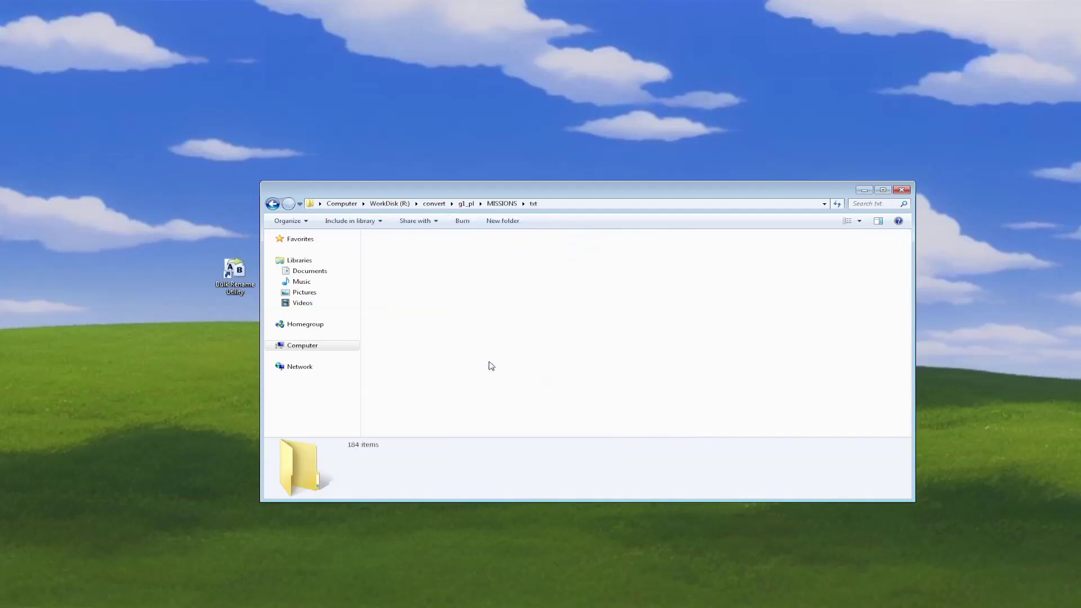
{"action": "left_click", "coordinate": [782, 345]}
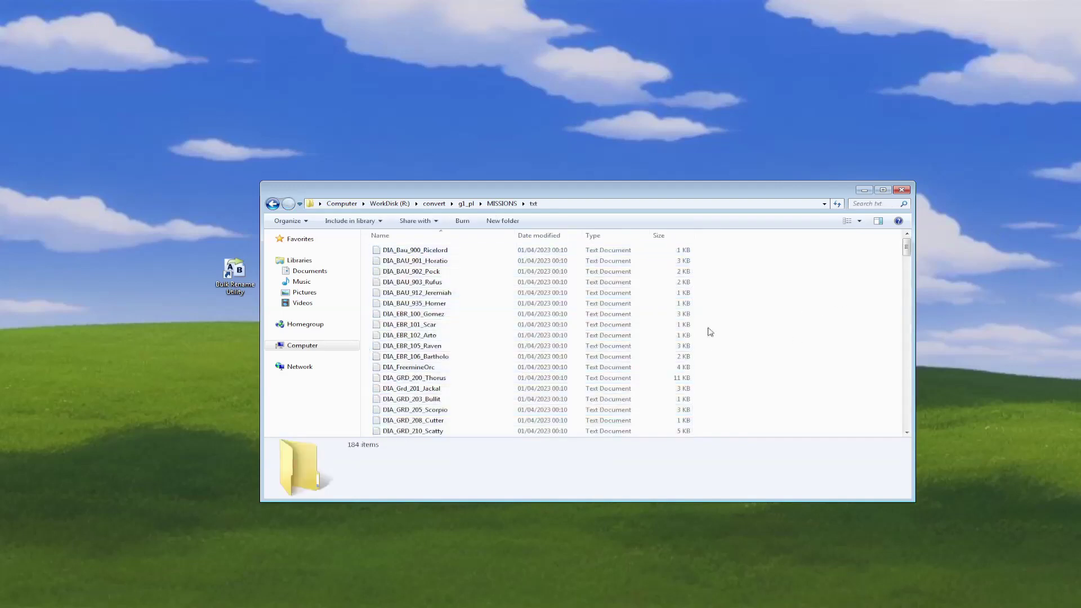
Open DIA_GRD_200_Thorus from the txt folder, read through its wav names and Polish lines, and close it
{"action": "left_click", "coordinate": [503, 369]}
{"action": "double_click", "coordinate": [524, 380]}
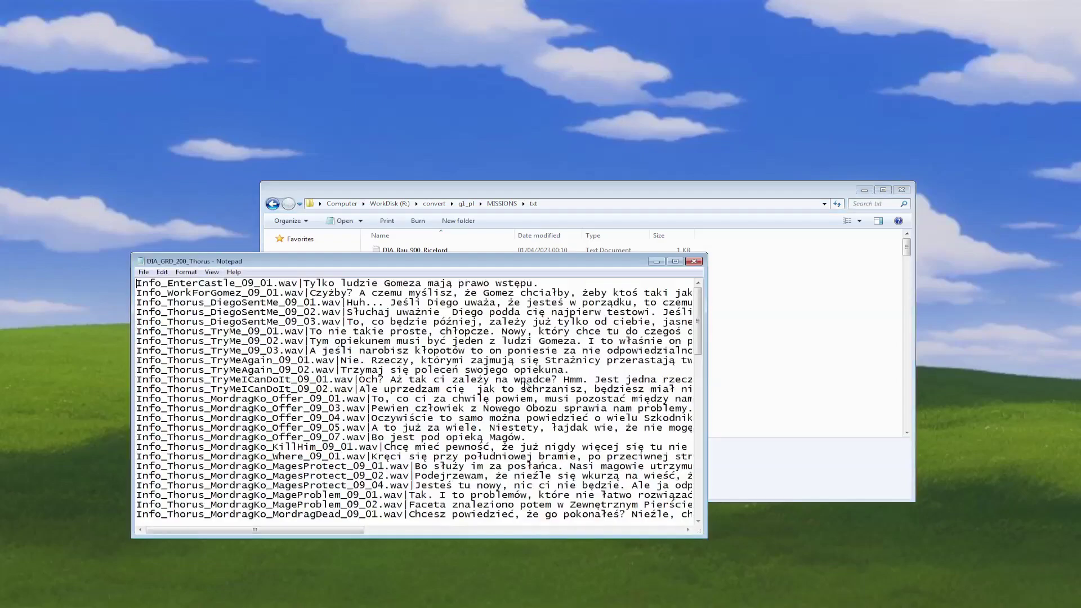
{"action": "scroll", "coordinate": [455, 343], "scroll_direction": "down", "scroll_amount": 5}
{"action": "scroll", "coordinate": [455, 342], "scroll_direction": "down", "scroll_amount": 15}
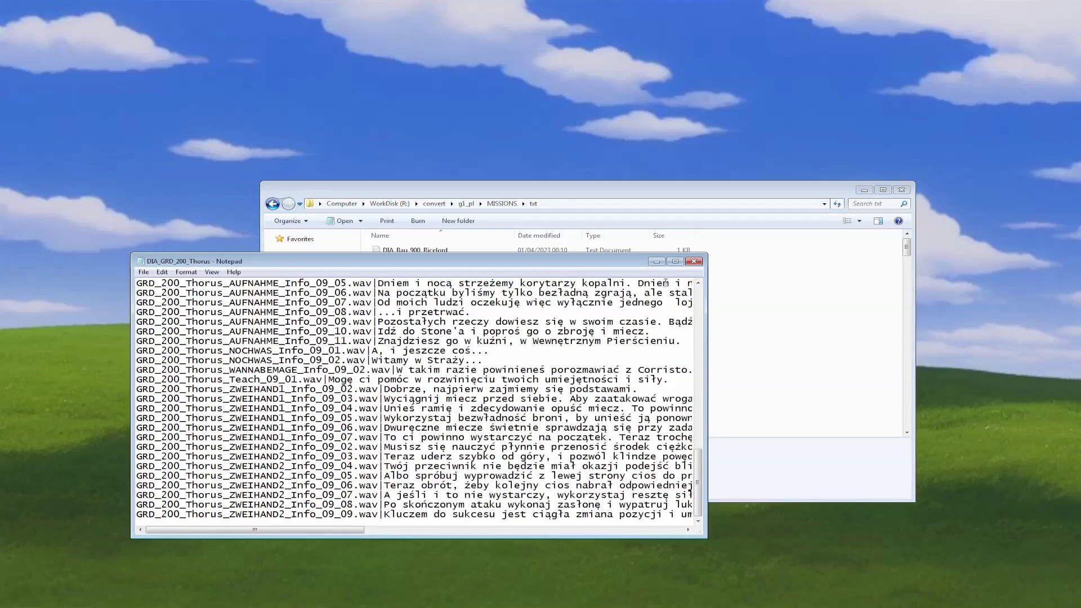
{"action": "left_click", "coordinate": [694, 261]}
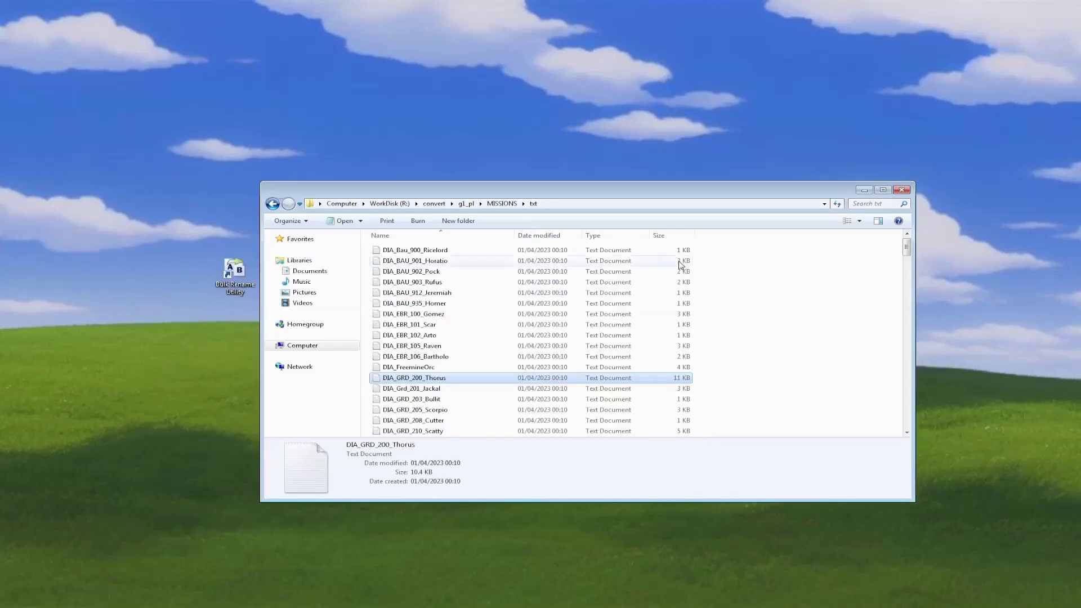
Inspect the wav files inside the GRD_200_Thorus archive in zipWavs, close it, and return to MISSIONS
{"action": "left_click", "coordinate": [509, 205]}
{"action": "double_click", "coordinate": [410, 281]}
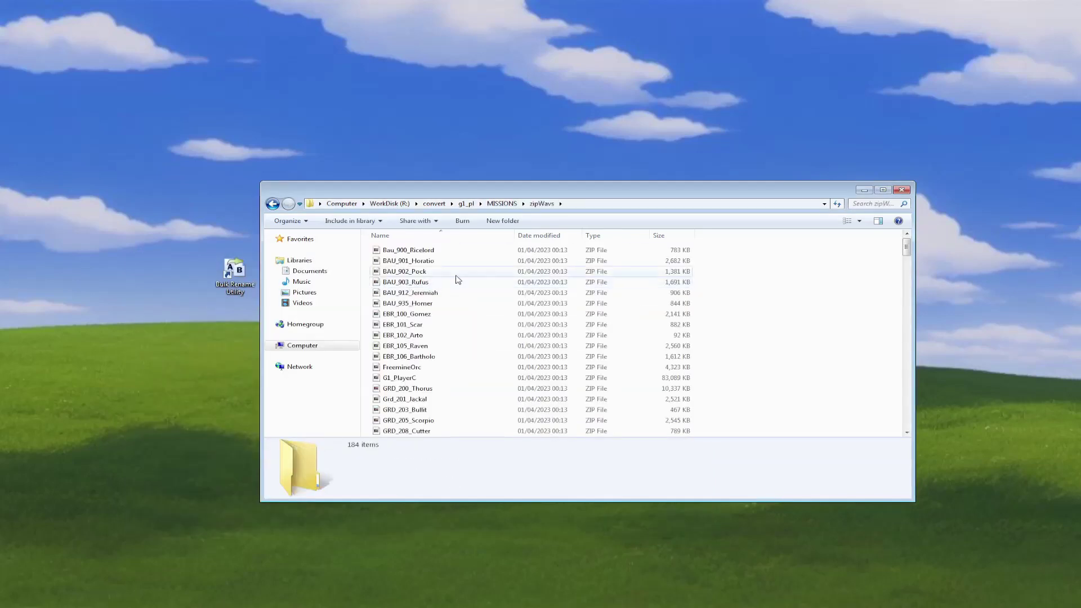
{"action": "double_click", "coordinate": [445, 389]}
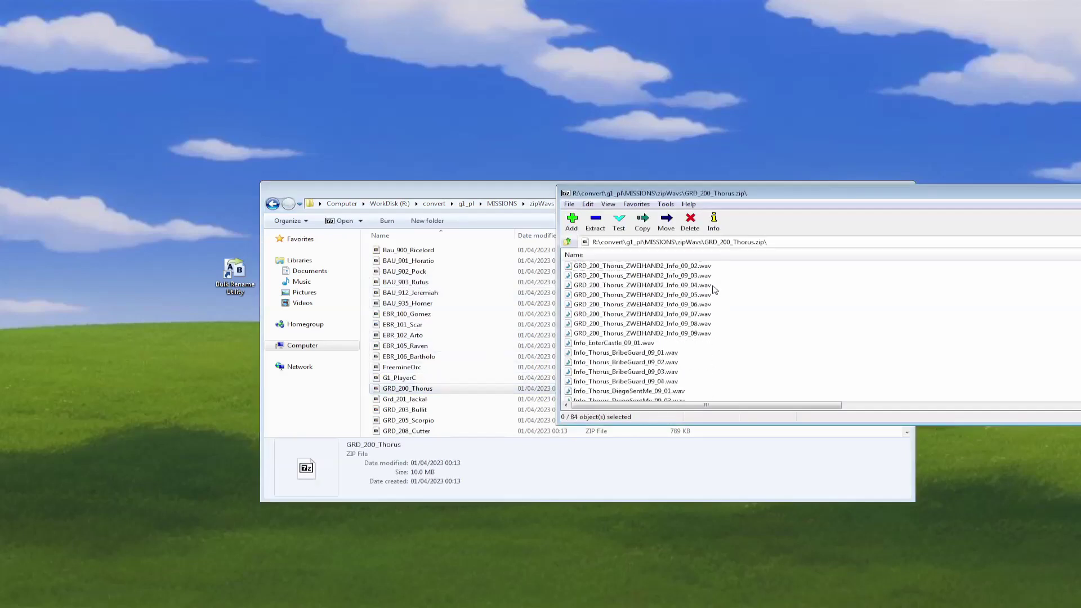
{"action": "scroll", "coordinate": [715, 290], "scroll_direction": "down", "scroll_amount": 10}
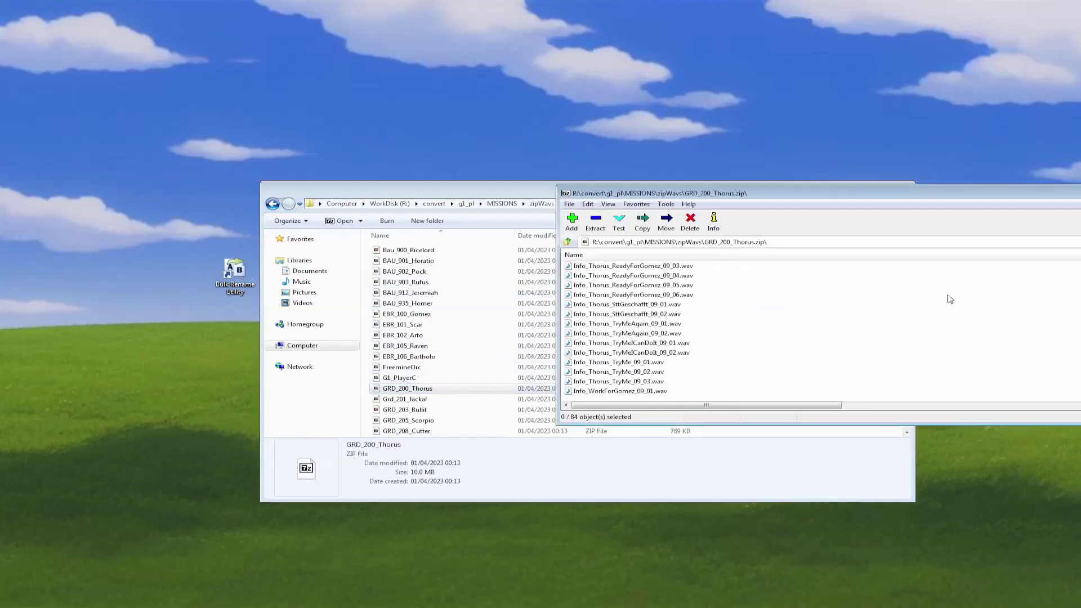
{"action": "key", "text": "alt+F4"}
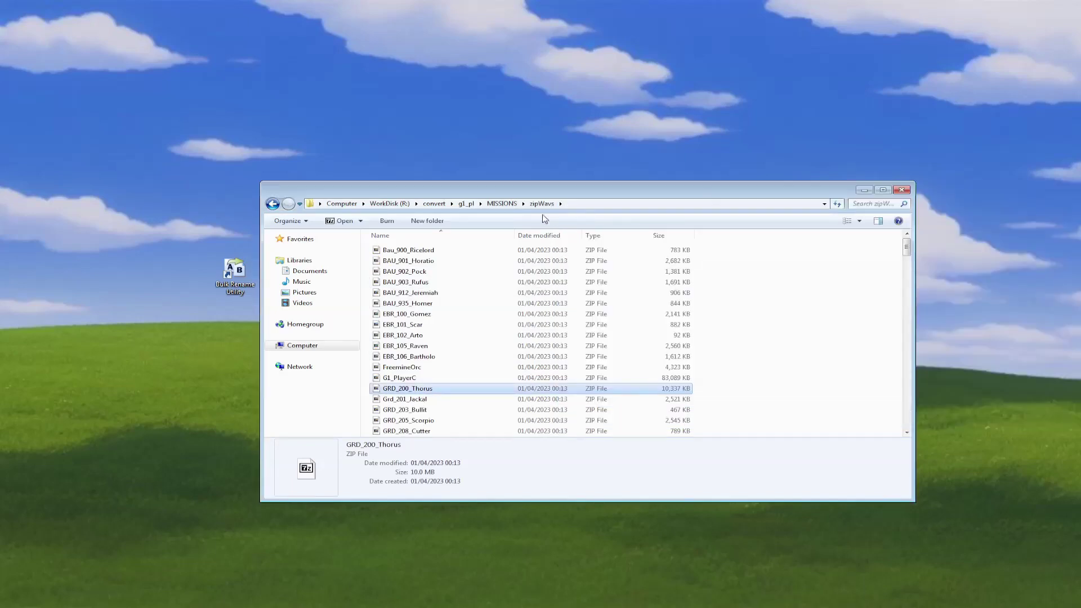
{"action": "left_click", "coordinate": [502, 204]}
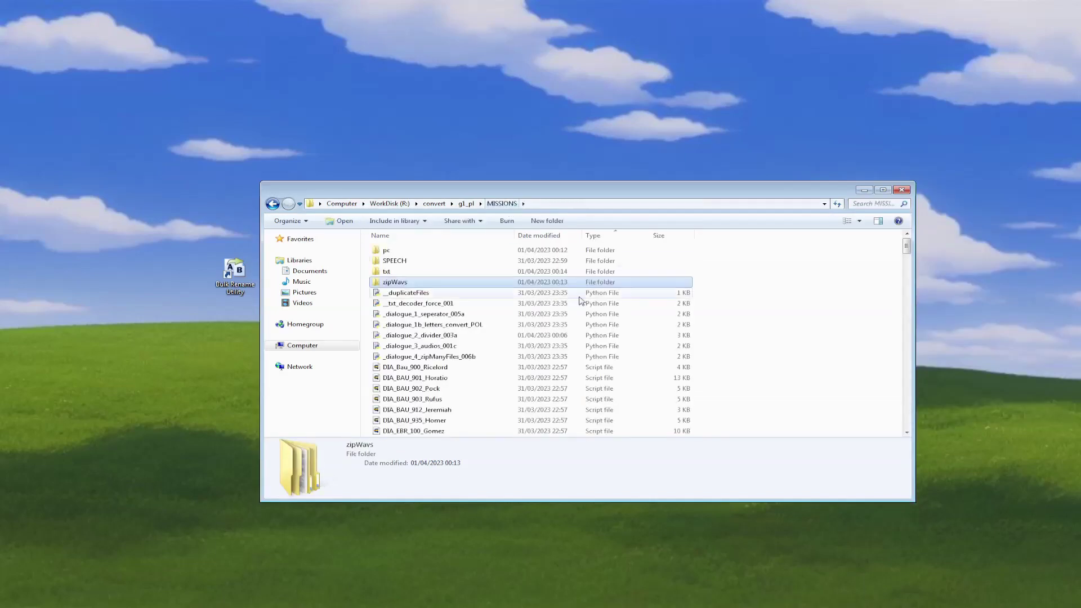
{"action": "left_click", "coordinate": [754, 296]}
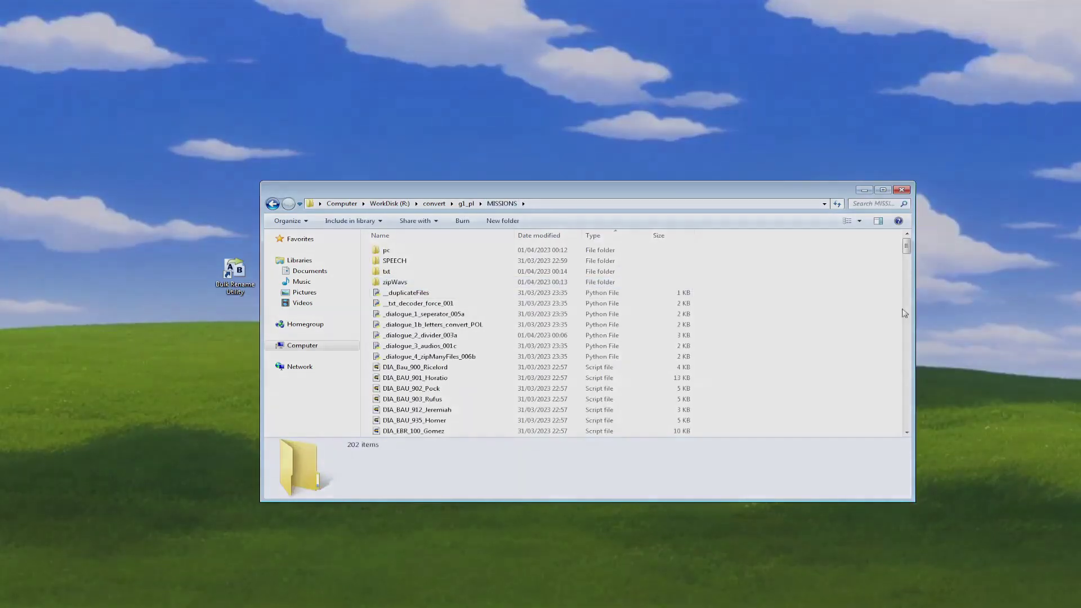